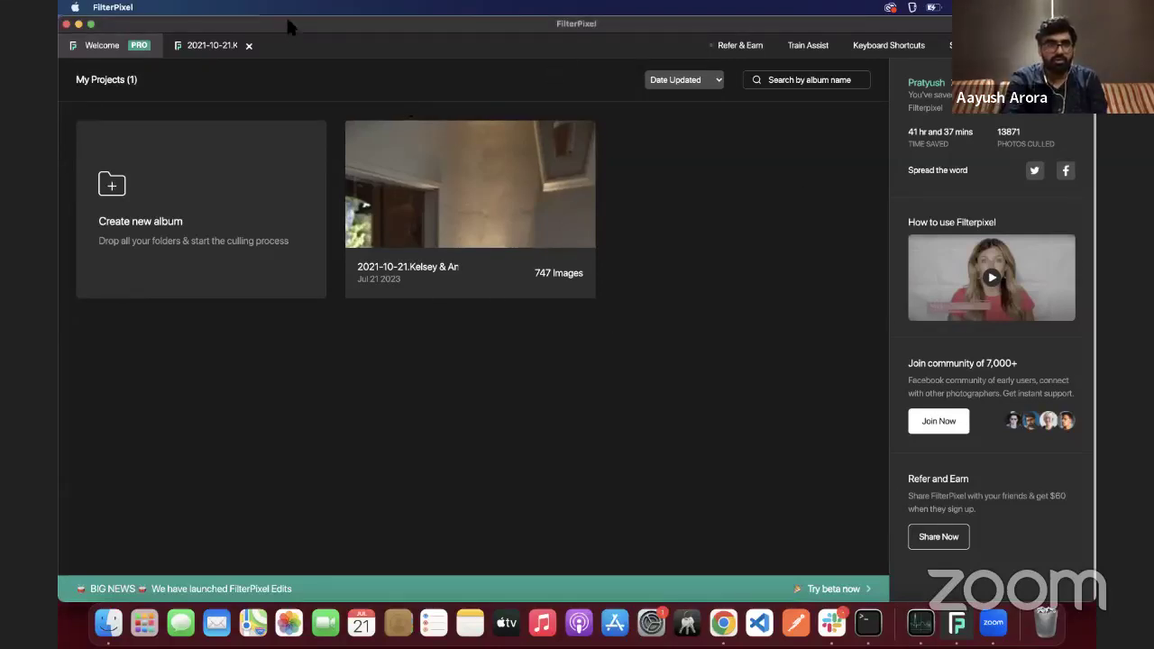
Reposition the application window slightly lower on the desktop.
{"action": "double_click", "coordinate": [311, 57]}
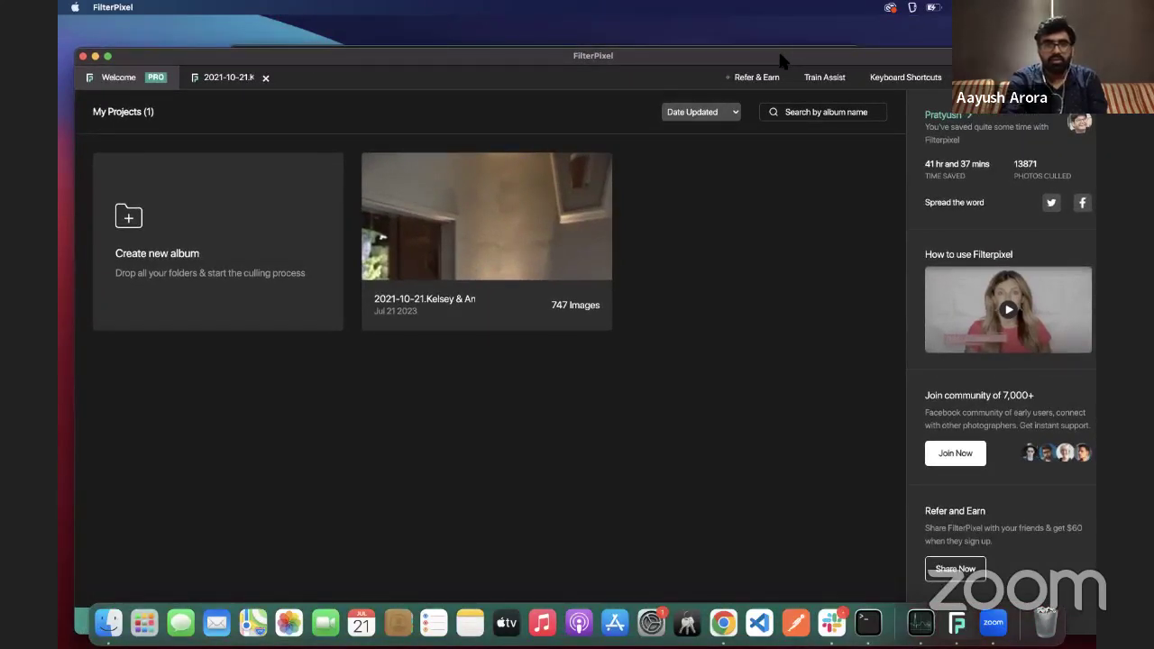
{"action": "left_click_drag", "start_coordinate": [778, 52], "coordinate": [775, 31]}
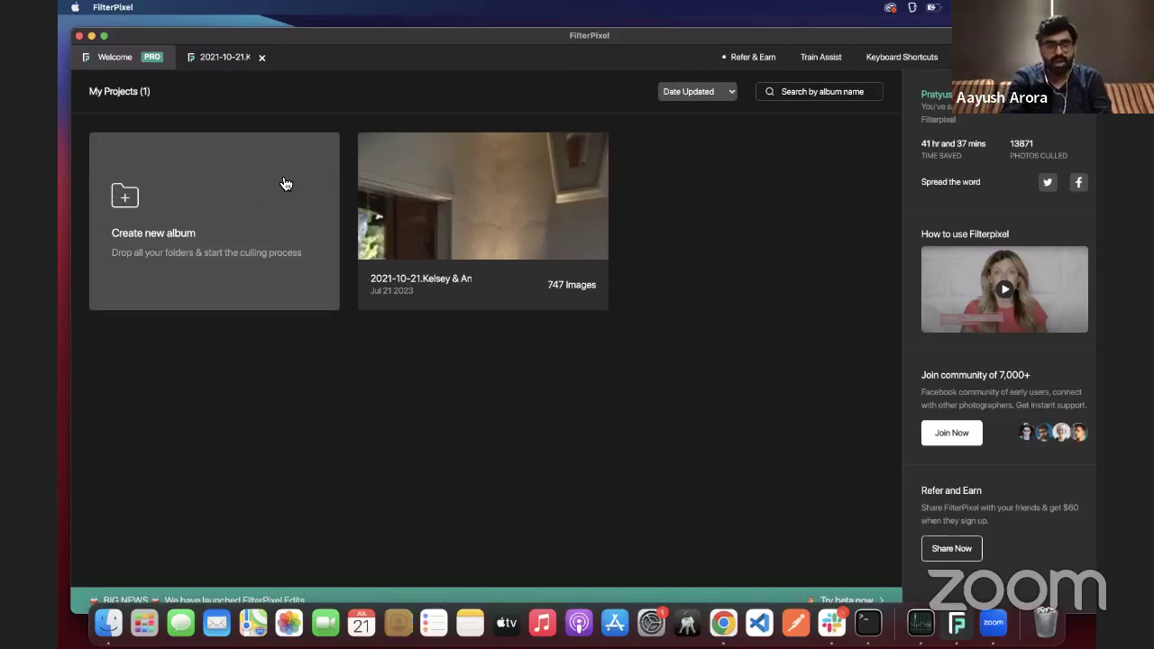
{"action": "left_click", "coordinate": [289, 213]}
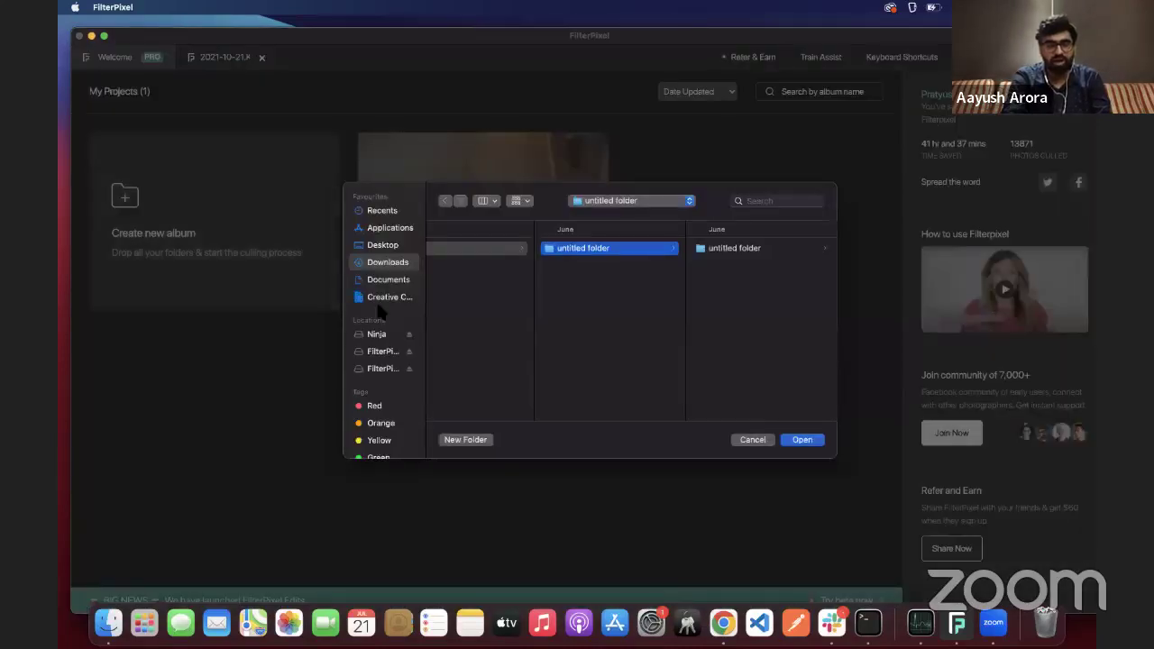
{"action": "left_click", "coordinate": [377, 335]}
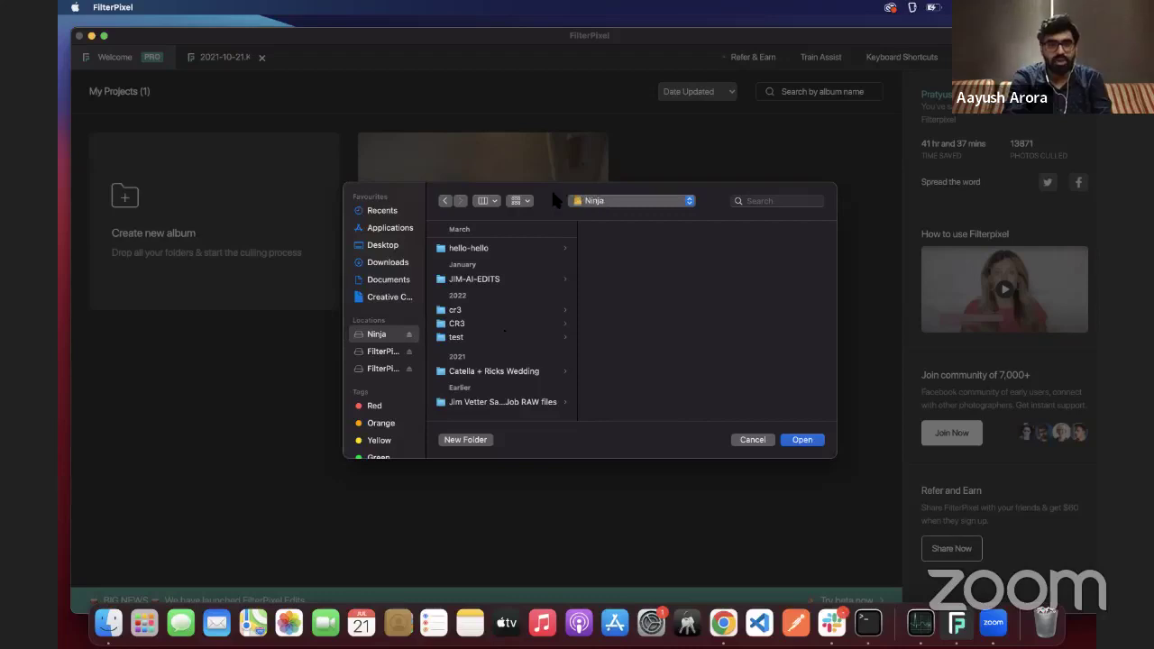
{"action": "left_click", "coordinate": [752, 439]}
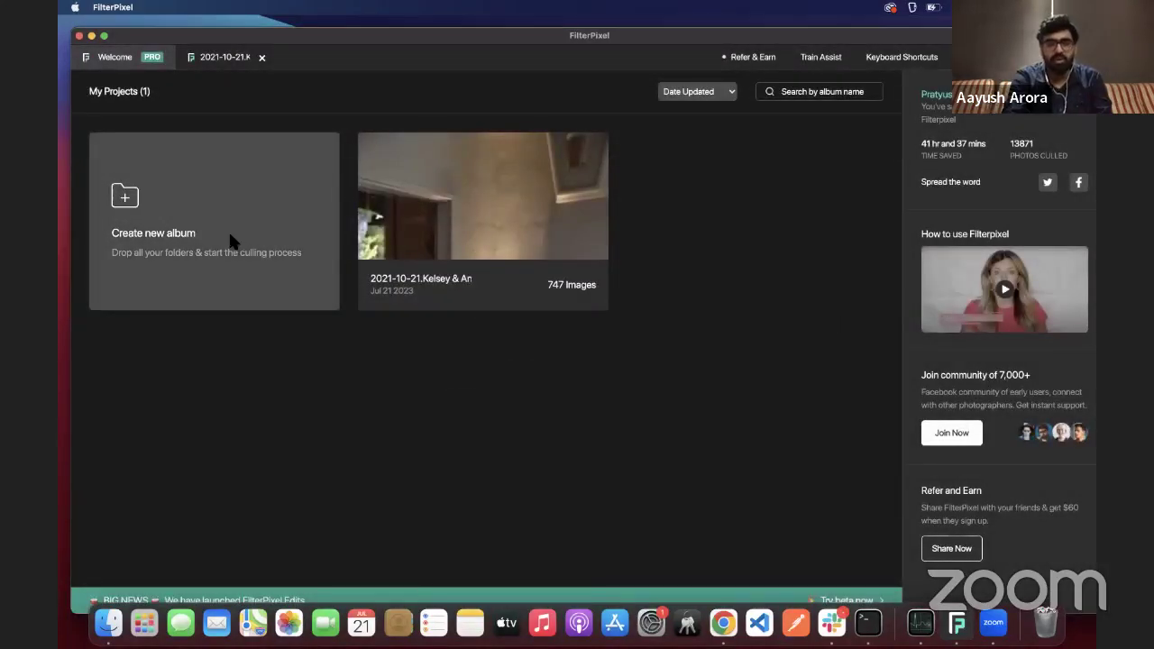
Create a new album from the RAW folder of the 2021-09-18 wedding, inside the sample job RAW files on the Ninja drive.
{"action": "left_click", "coordinate": [231, 245]}
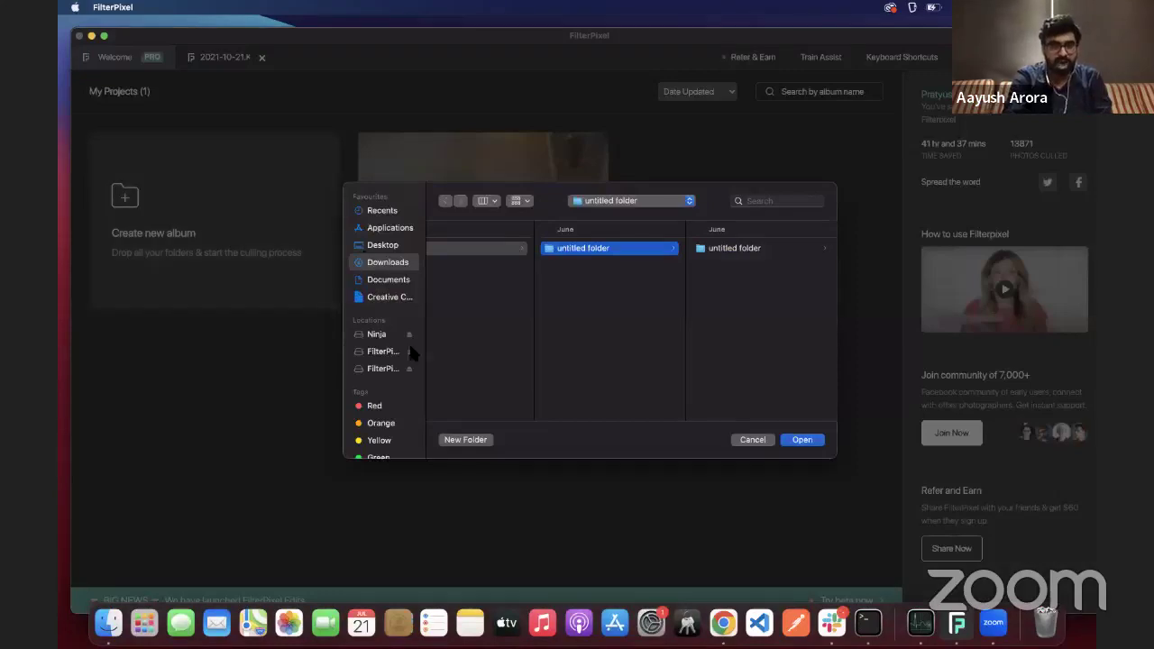
{"action": "left_click", "coordinate": [378, 334]}
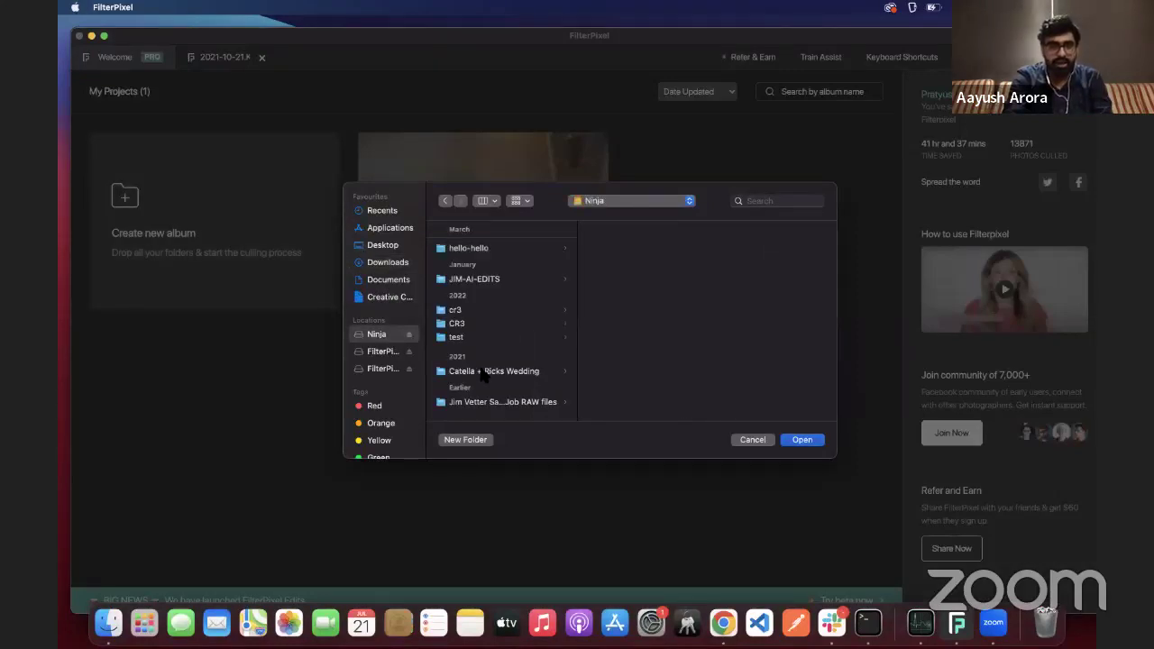
{"action": "left_click", "coordinate": [486, 402]}
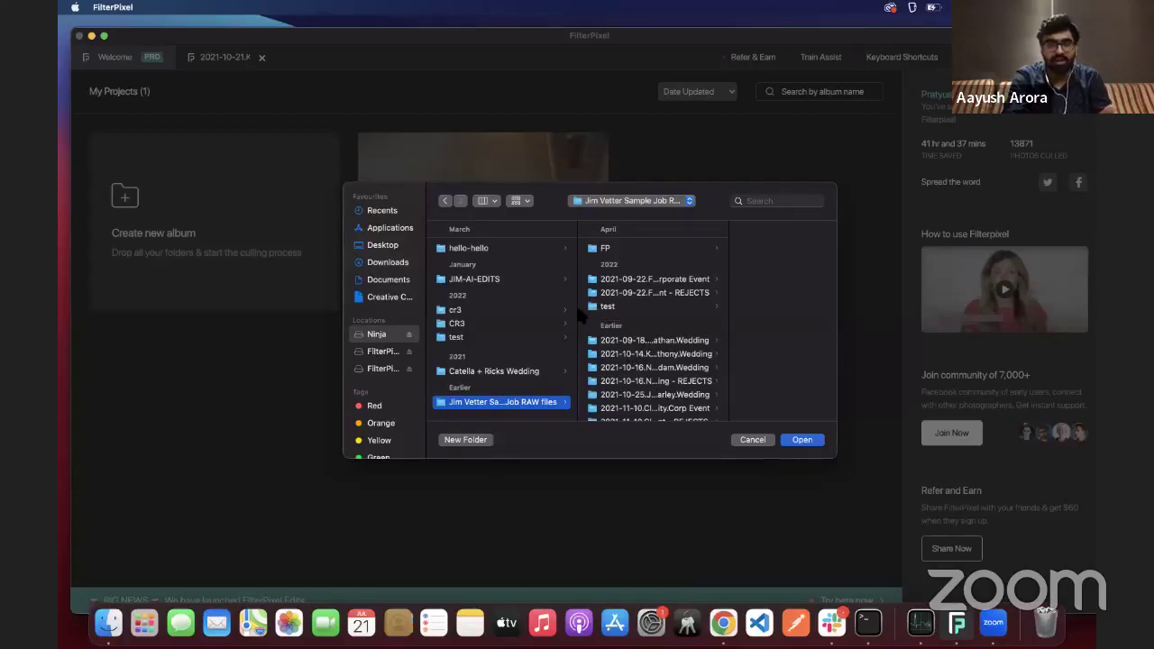
{"action": "scroll", "coordinate": [687, 356], "scroll_direction": "down", "scroll_amount": 1}
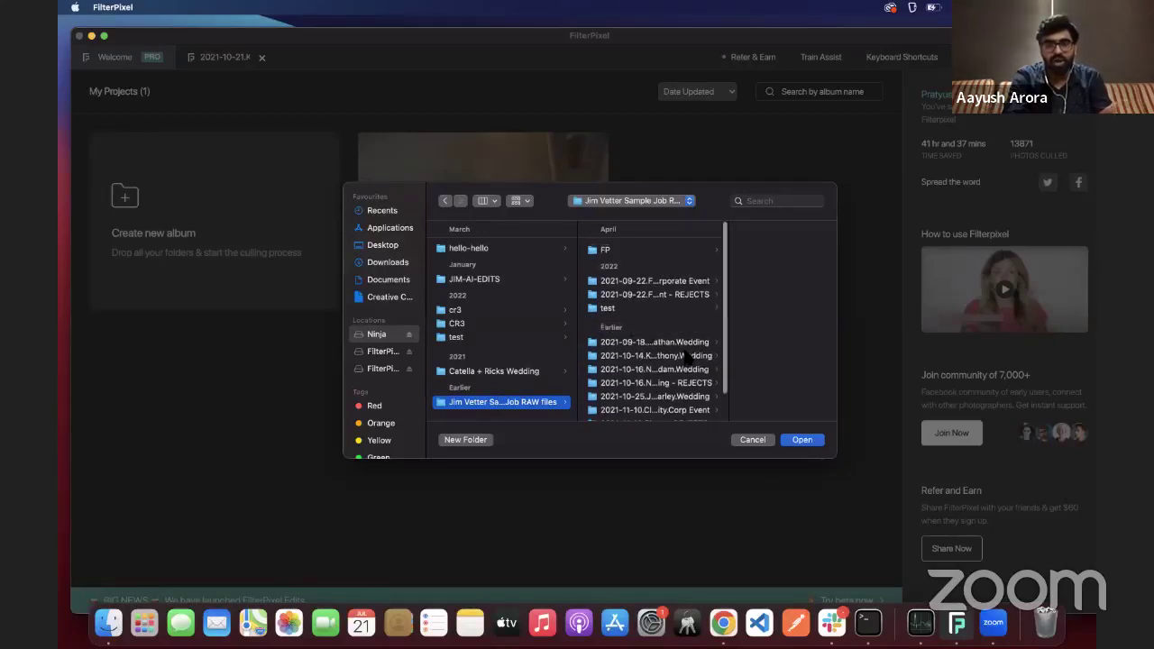
{"action": "scroll", "coordinate": [687, 356], "scroll_direction": "down", "scroll_amount": 2}
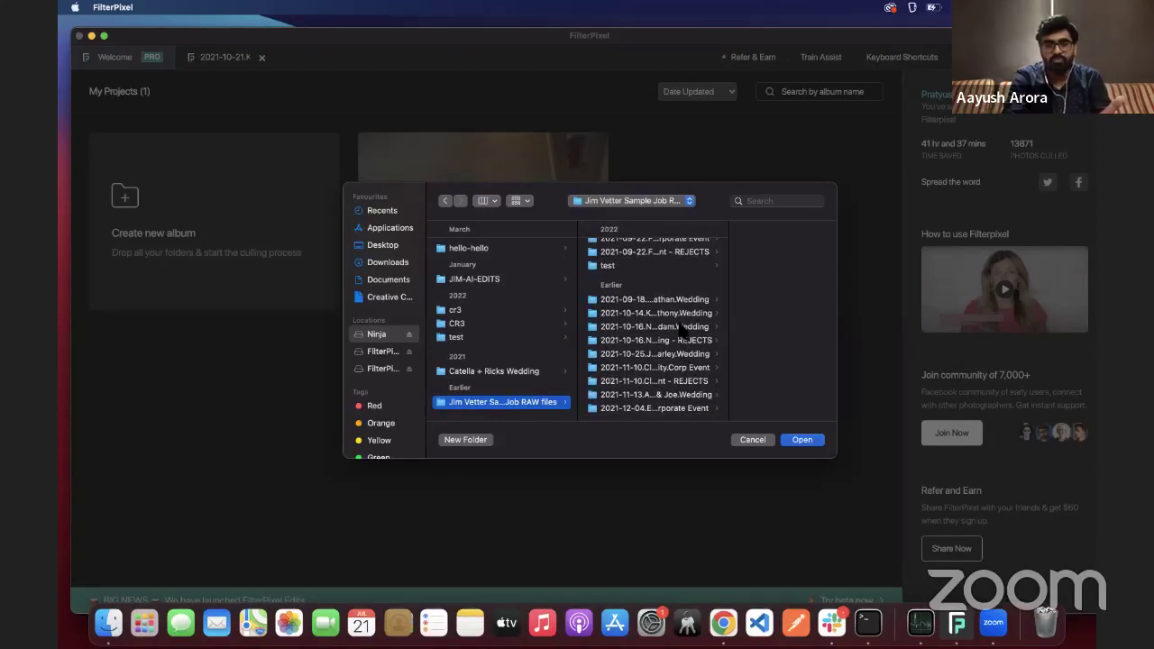
{"action": "scroll", "coordinate": [682, 334], "scroll_direction": "up", "scroll_amount": 2}
{"action": "left_click", "coordinate": [676, 319]}
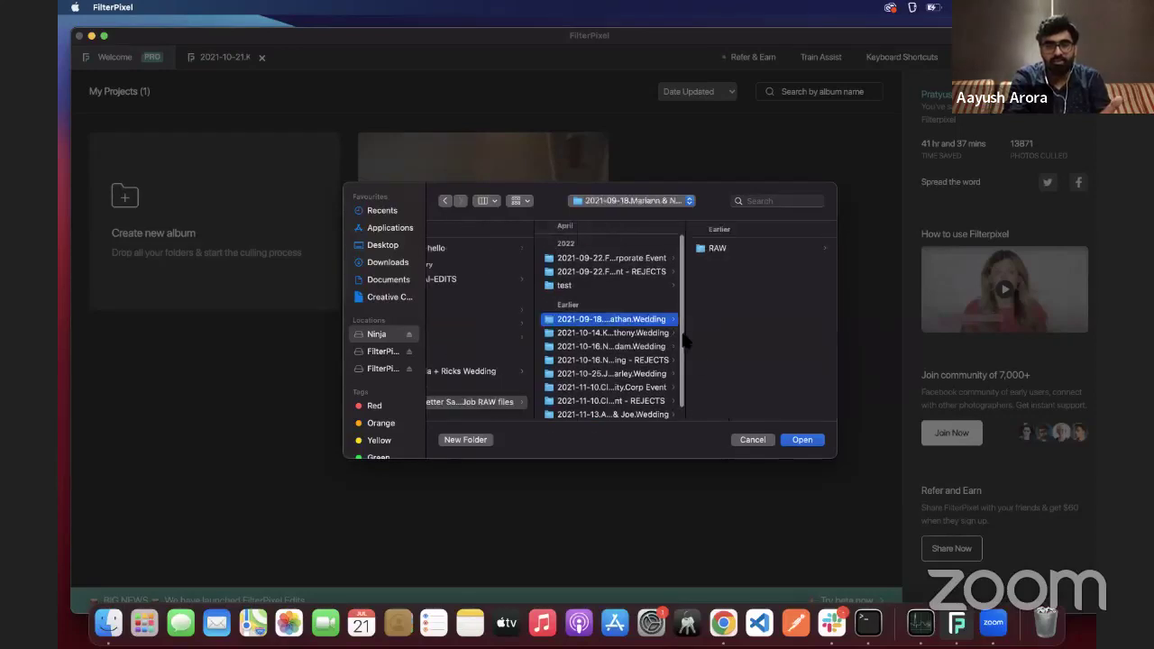
{"action": "left_click", "coordinate": [764, 248]}
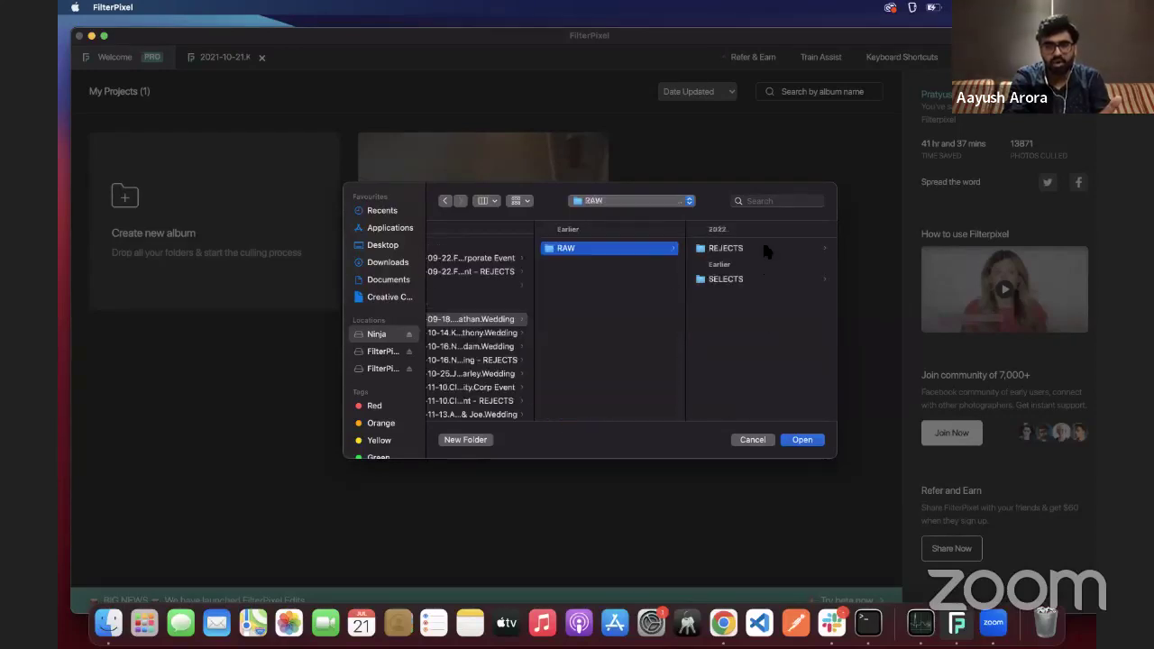
{"action": "left_click", "coordinate": [816, 441]}
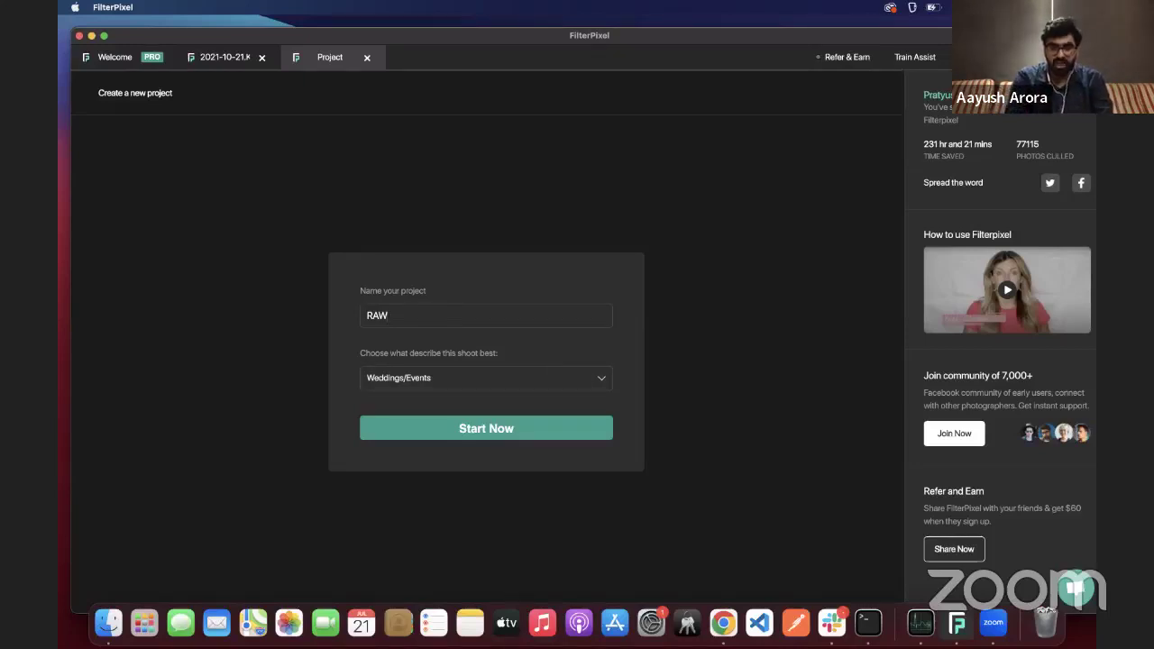
Replace the default project name with "Wedding 1234".
{"action": "double_click", "coordinate": [432, 318]}
{"action": "key", "text": "BackSpace"}
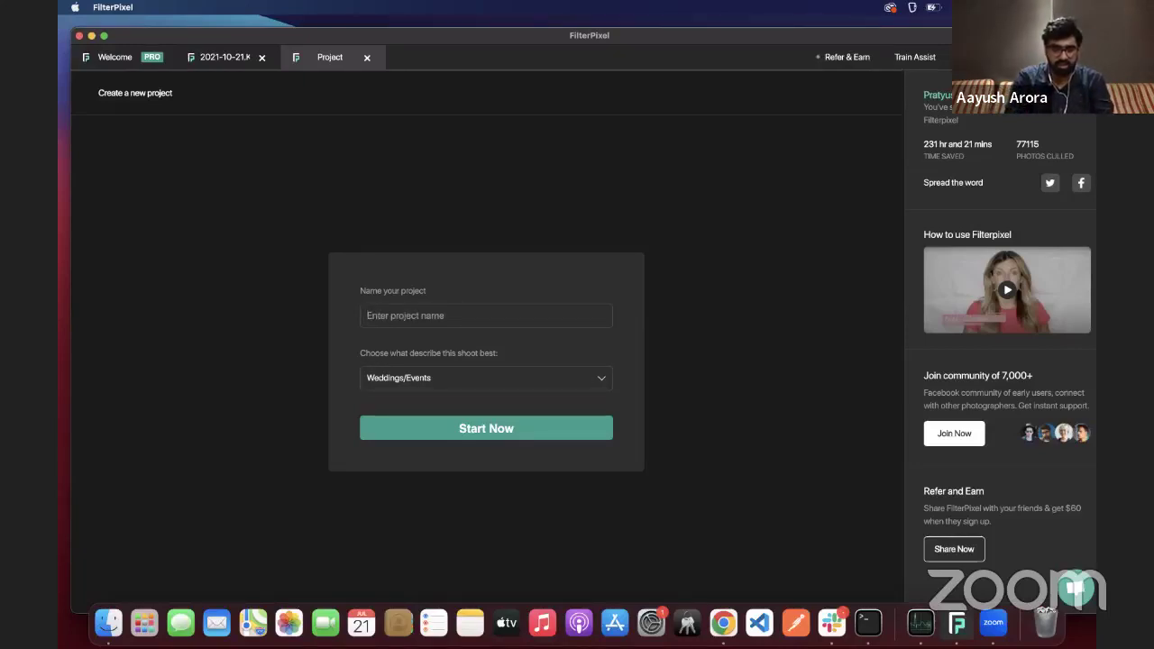
{"action": "key", "text": "Caps_Lock"}
{"action": "type", "text": "W"}
{"action": "key", "text": "Caps_Lock"}
{"action": "type", "text": "edd"}
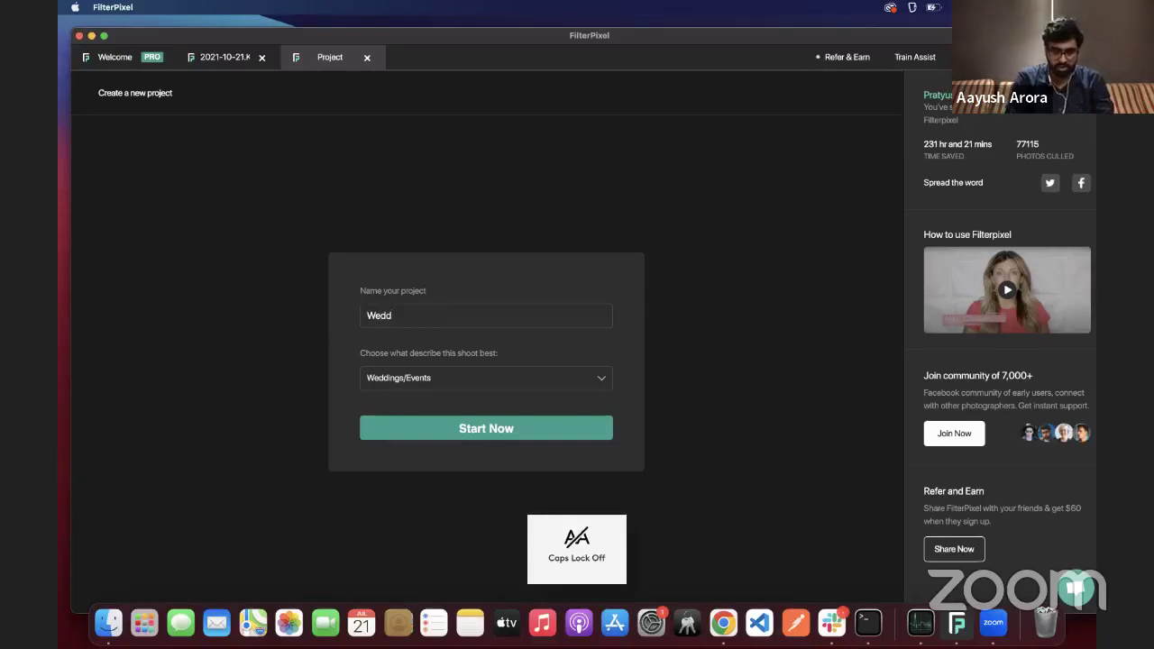
{"action": "type", "text": "ing 1234"}
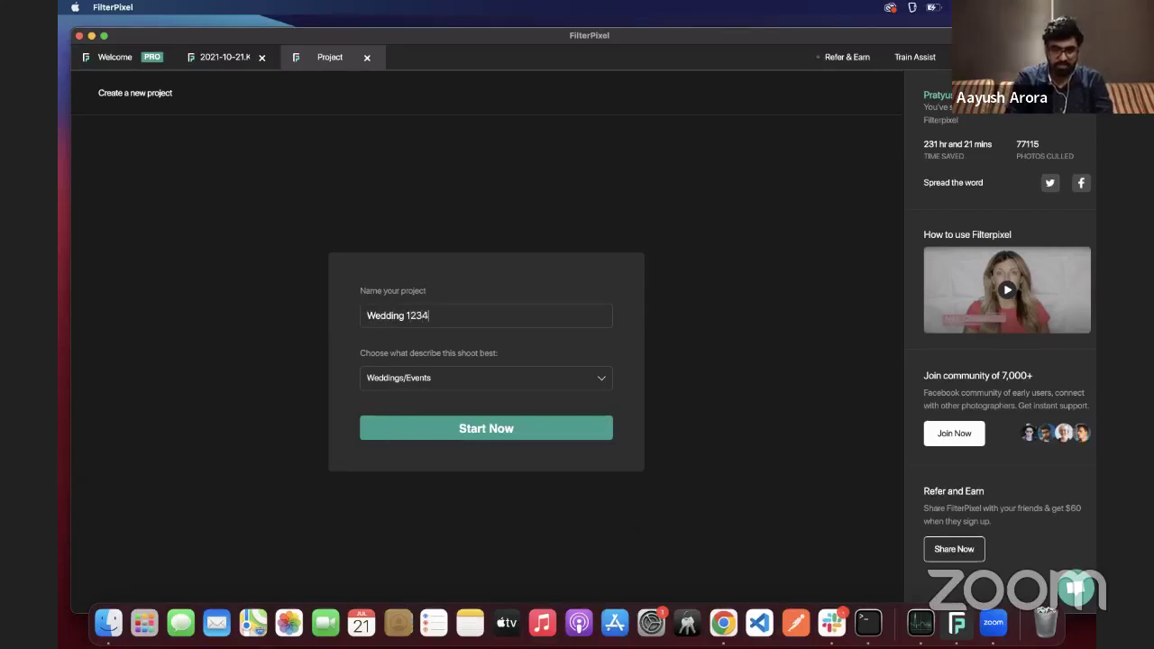
Replace the number 1234 in the project name with the couple's first names joined by "&".
{"action": "key", "text": "BackSpace"}
{"action": "key", "text": "BackSpace"}
{"action": "key", "text": "BackSpace"}
{"action": "key", "text": "BackSpace"}
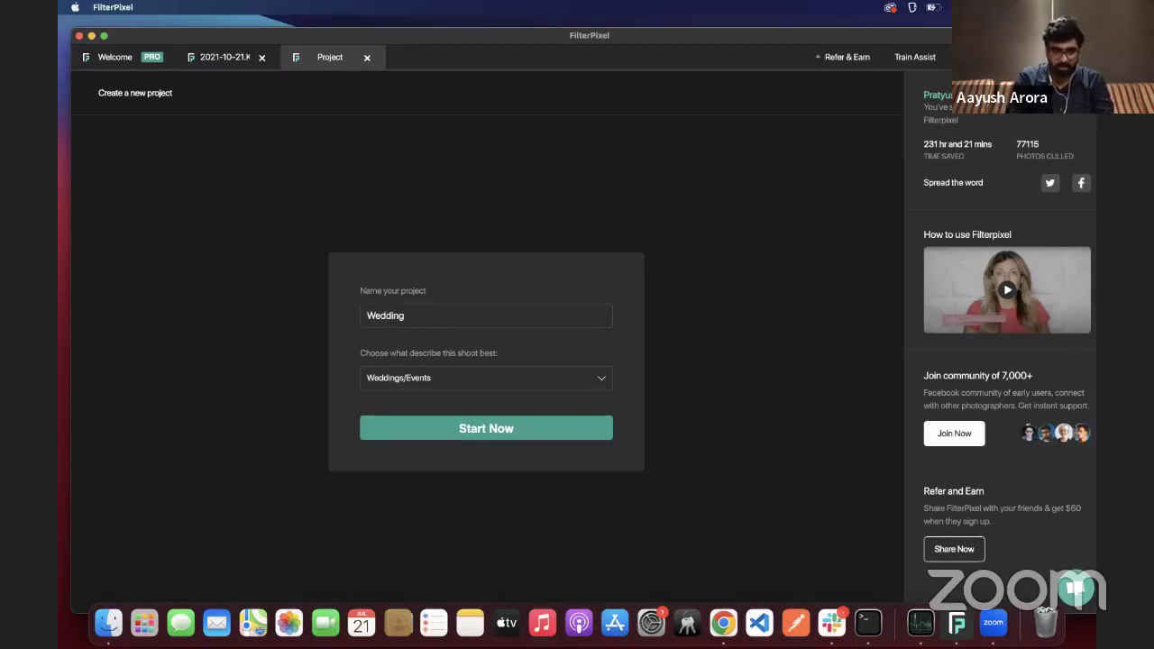
{"action": "key", "text": "Caps_Lock"}
{"action": "type", "text": "J"}
{"action": "key", "text": "Caps_Lock"}
{"action": "type", "text": "oe &"}
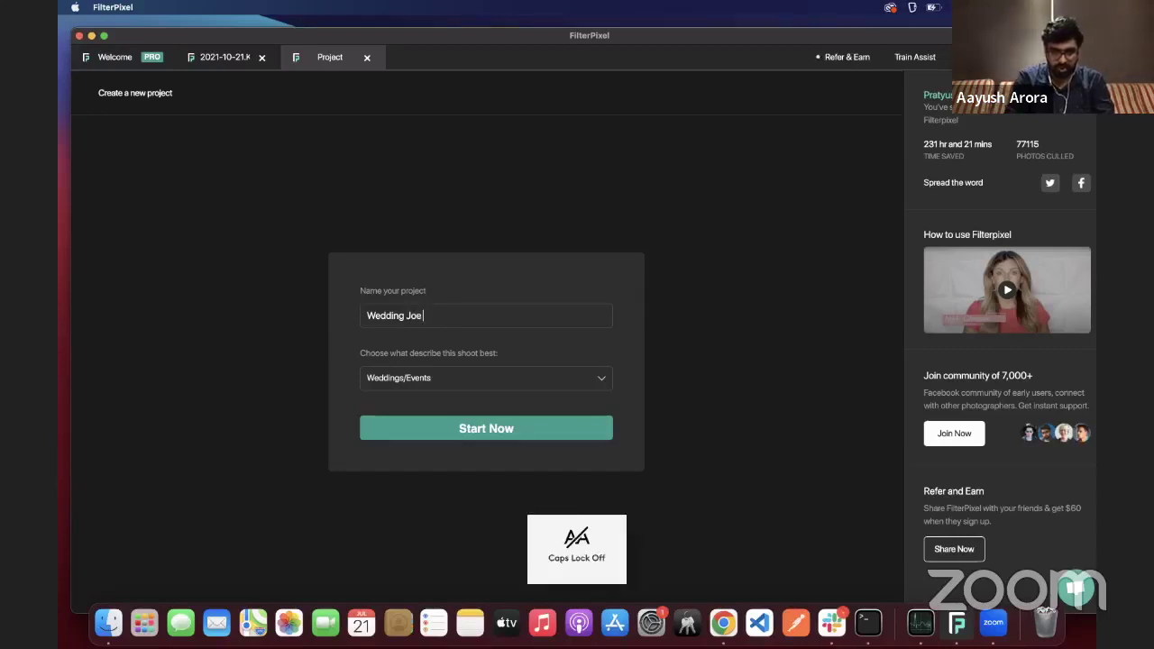
{"action": "key", "text": "Caps_Lock"}
{"action": "type", "text": "C"}
{"action": "key", "text": "Caps_Lock"}
{"action": "type", "text": "ataline"}
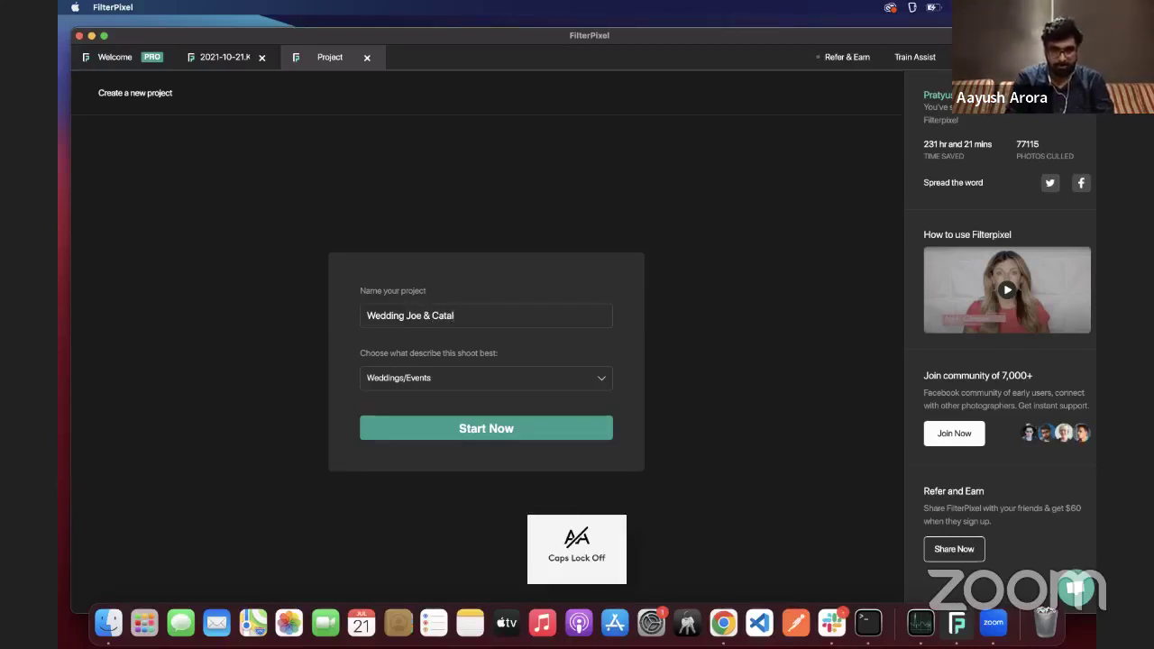
Choose Weddings/Events as the shoot type and start culling the project.
{"action": "left_click", "coordinate": [469, 382]}
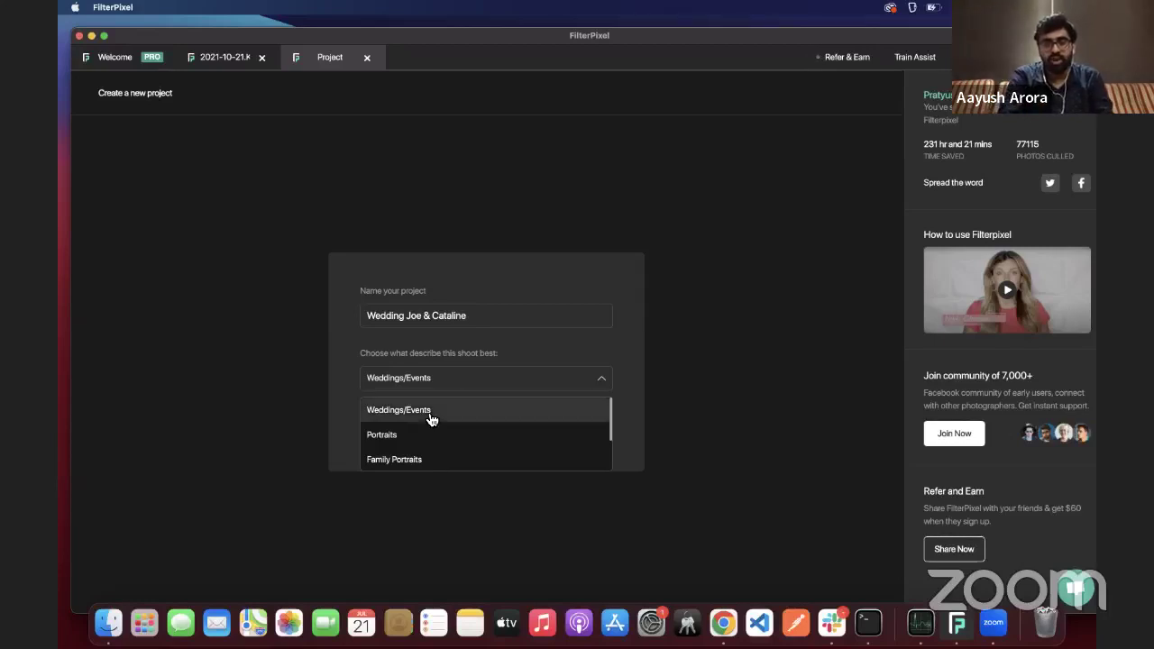
{"action": "left_click", "coordinate": [431, 418]}
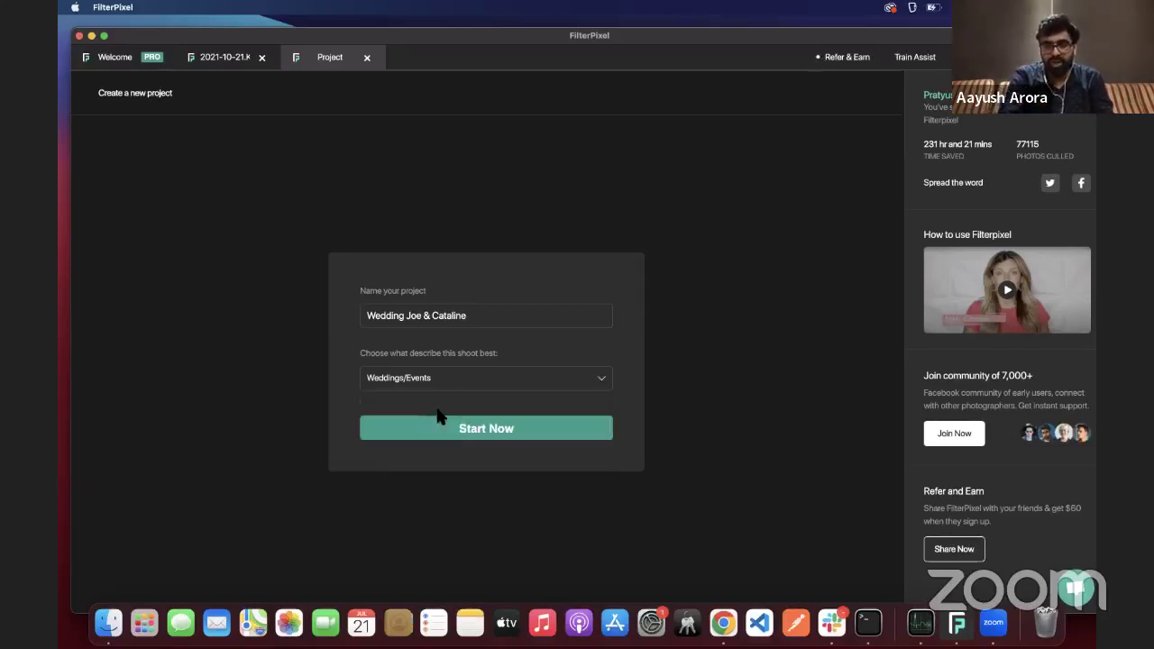
{"action": "left_click", "coordinate": [482, 433]}
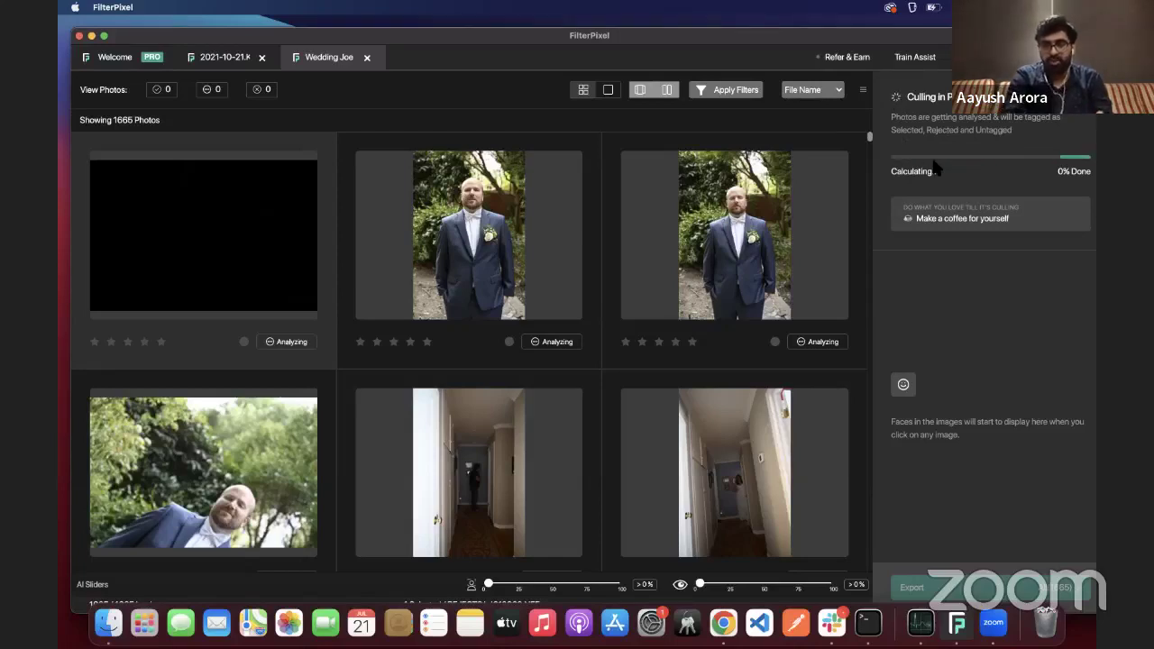
Browse the first photos of the new wedding project while they are being analysed.
{"action": "scroll", "coordinate": [751, 284], "scroll_direction": "down", "scroll_amount": 3}
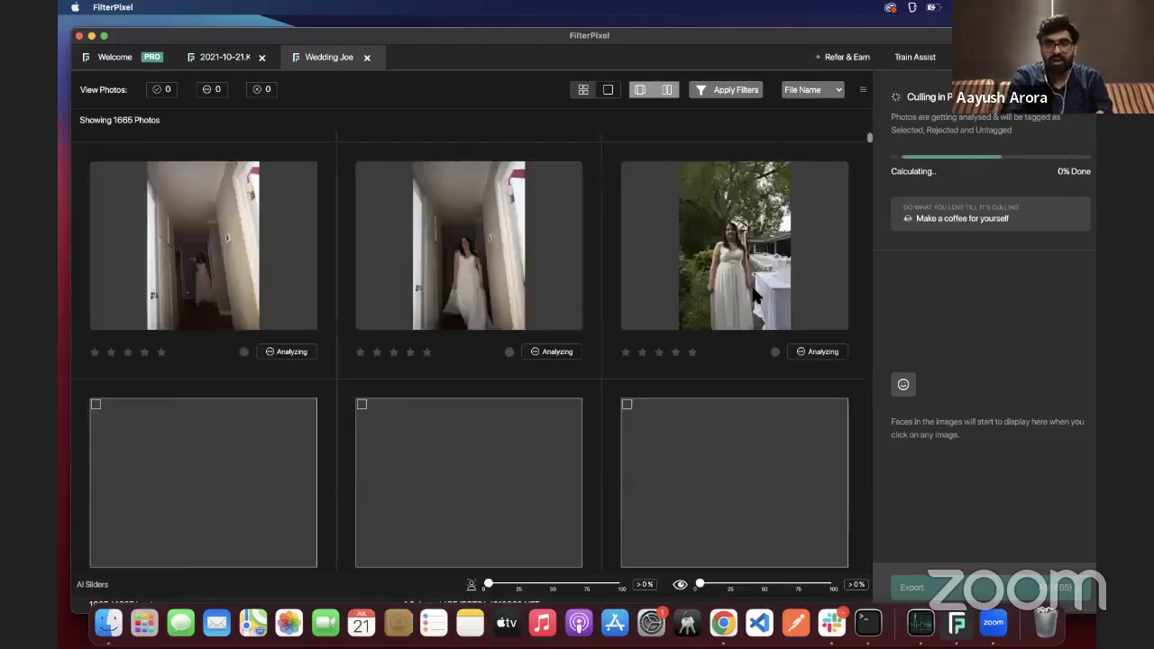
{"action": "scroll", "coordinate": [755, 296], "scroll_direction": "down", "scroll_amount": 1}
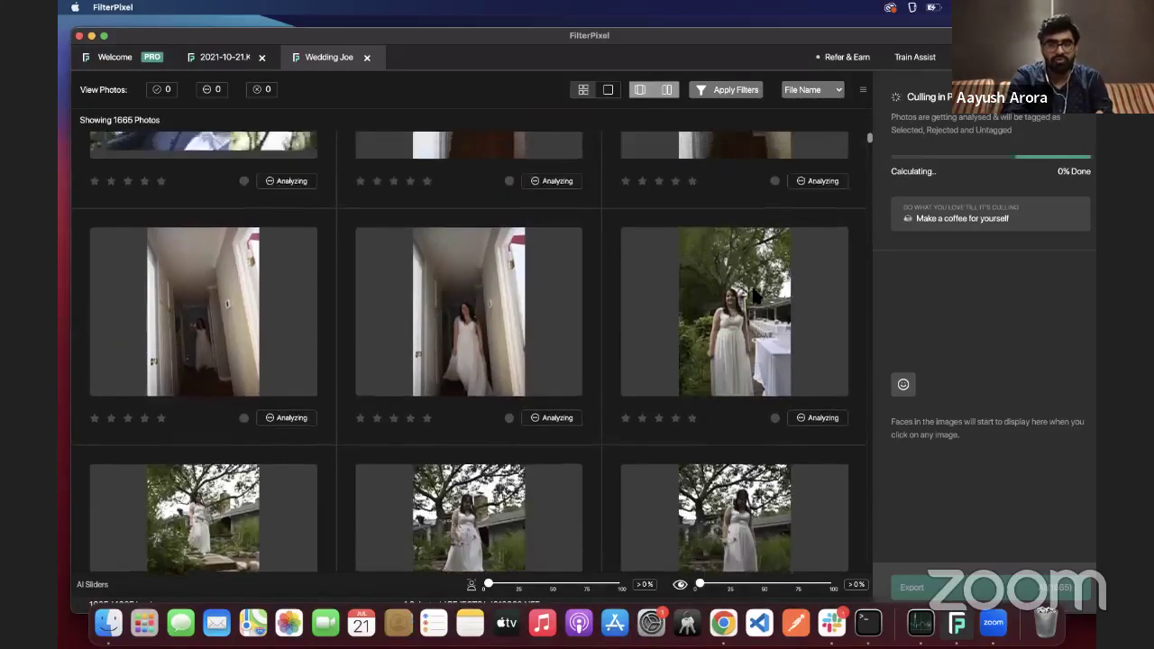
{"action": "scroll", "coordinate": [755, 296], "scroll_direction": "down", "scroll_amount": 1}
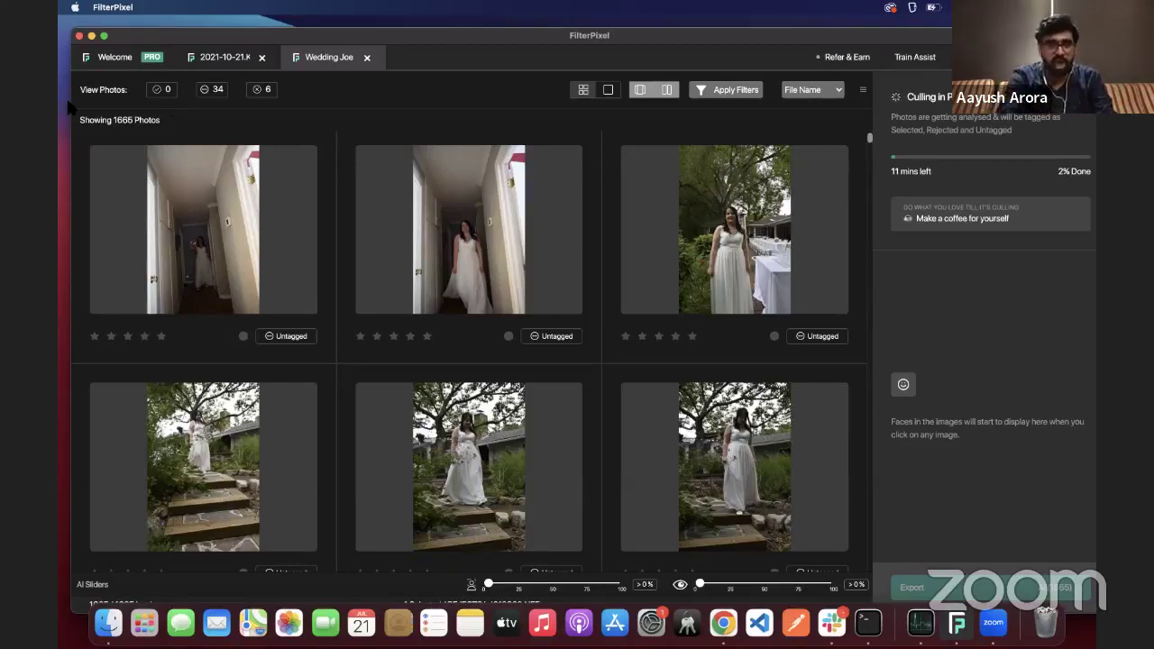
Switch to the already culled 2021-10-21 album and reject its first accepted photo, the barrel with the banner.
{"action": "left_click", "coordinate": [232, 61]}
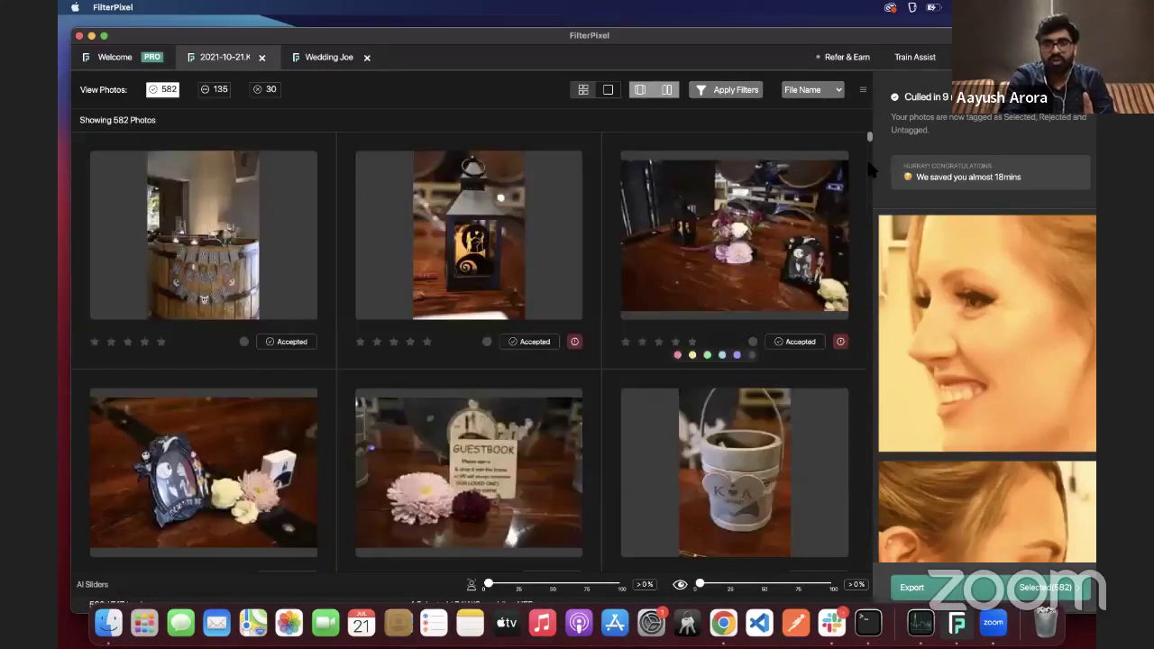
{"action": "scroll", "coordinate": [869, 169], "scroll_direction": "down", "scroll_amount": 3}
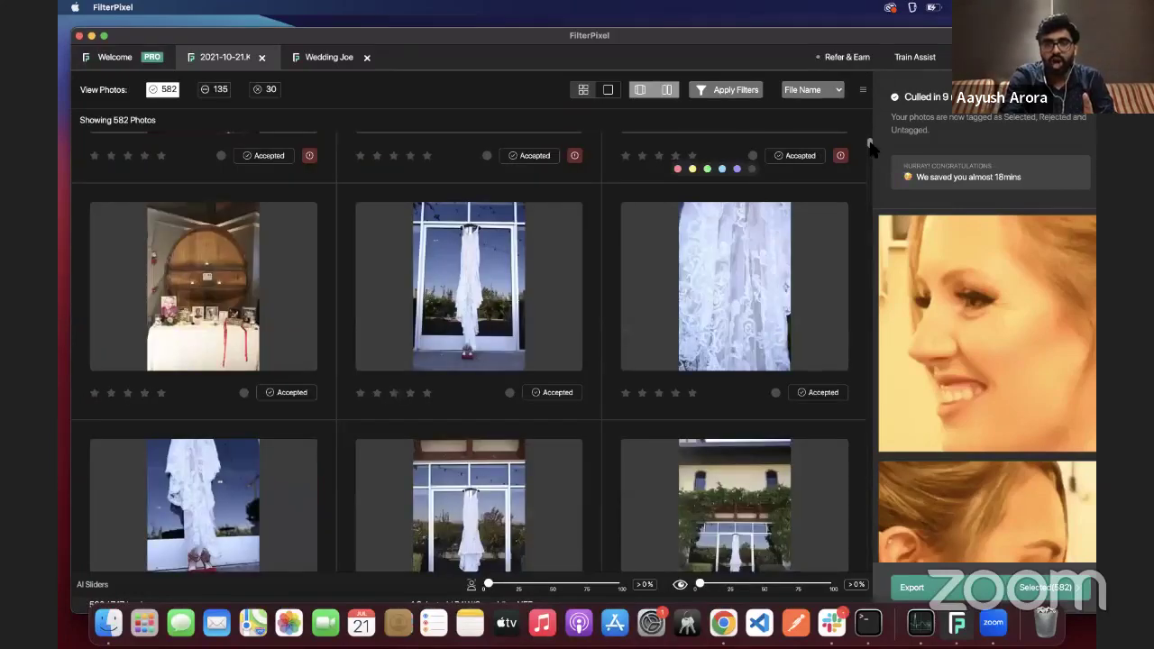
{"action": "scroll", "coordinate": [871, 149], "scroll_direction": "up", "scroll_amount": 3}
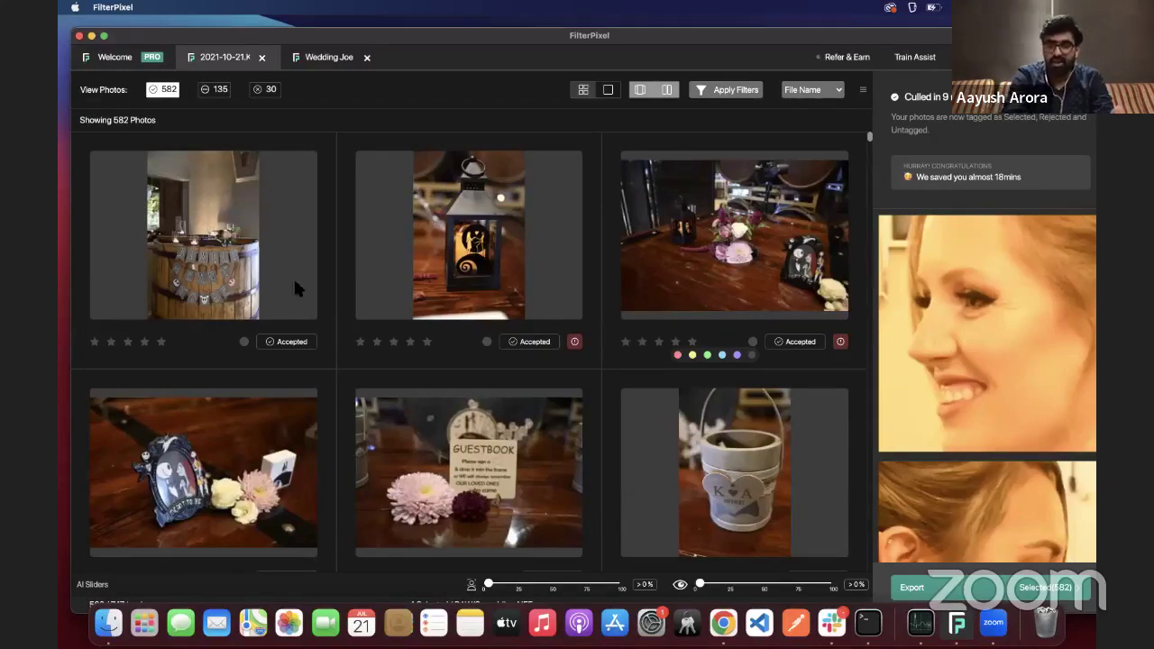
{"action": "left_click", "coordinate": [228, 307]}
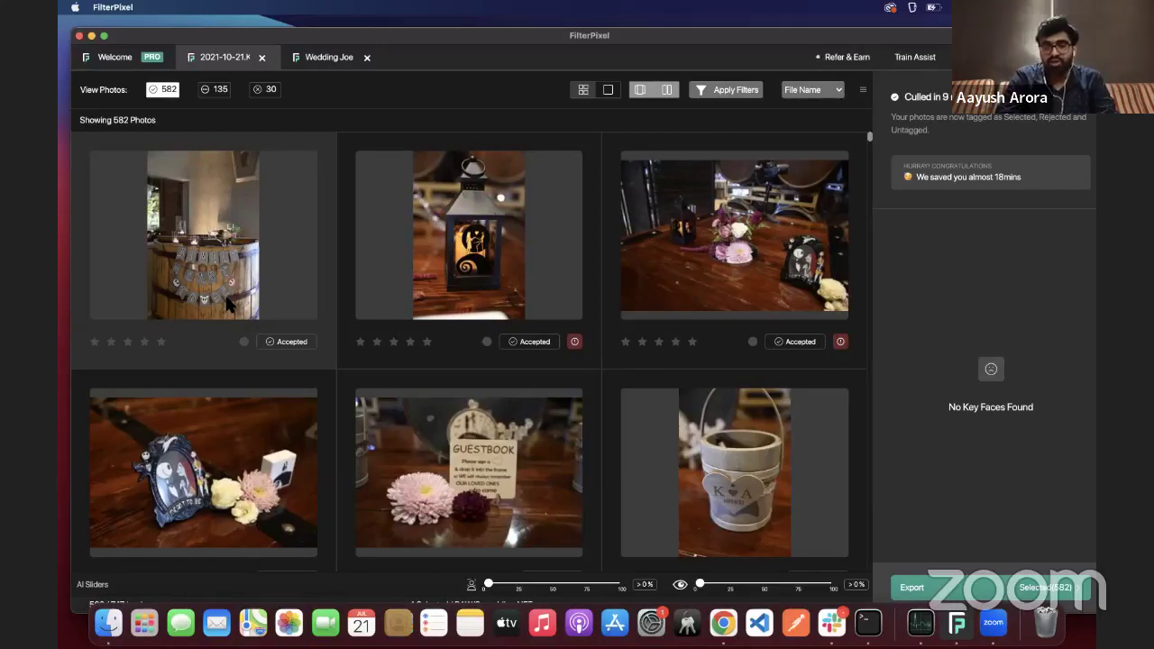
{"action": "key", "text": "x"}
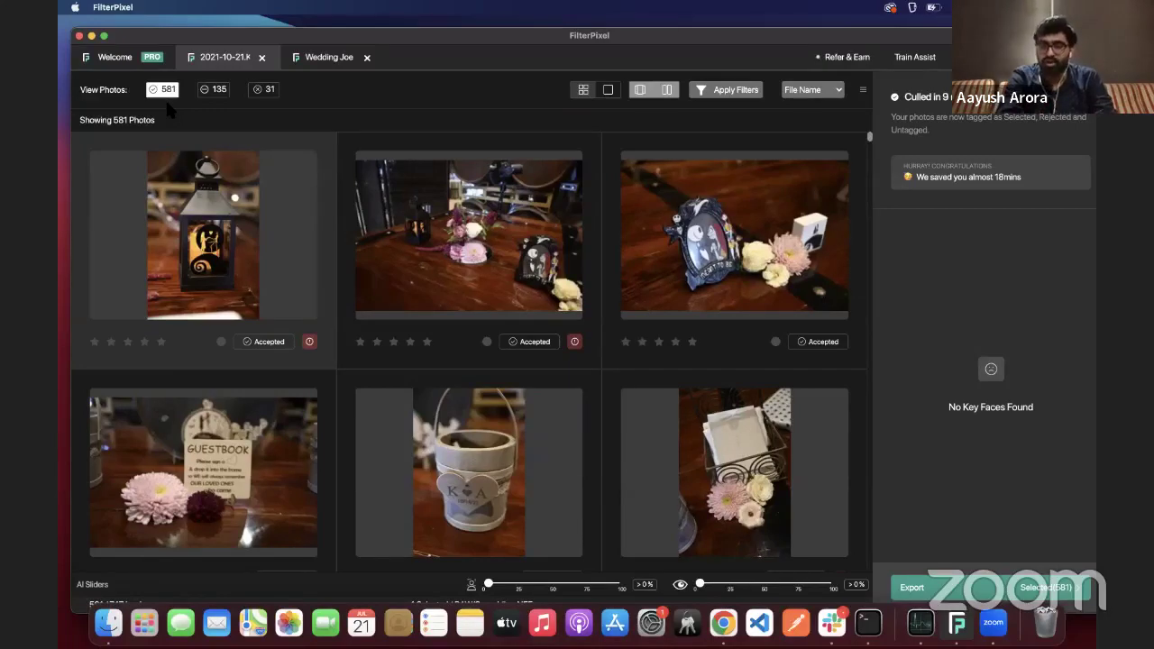
Browse the accepted photos from the table details to the bridesmaids' group shots and dismiss the Survey Mode tip.
{"action": "scroll", "coordinate": [420, 310], "scroll_direction": "down", "scroll_amount": 3}
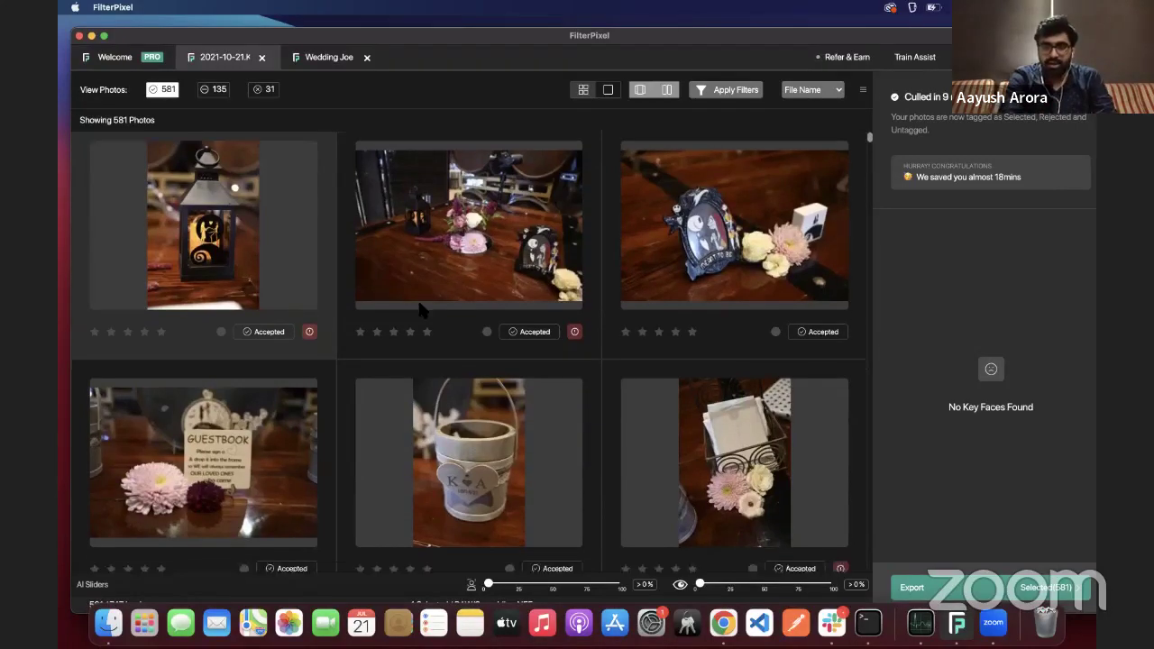
{"action": "scroll", "coordinate": [421, 310], "scroll_direction": "down", "scroll_amount": 2}
{"action": "scroll", "coordinate": [653, 242], "scroll_direction": "down", "scroll_amount": 1}
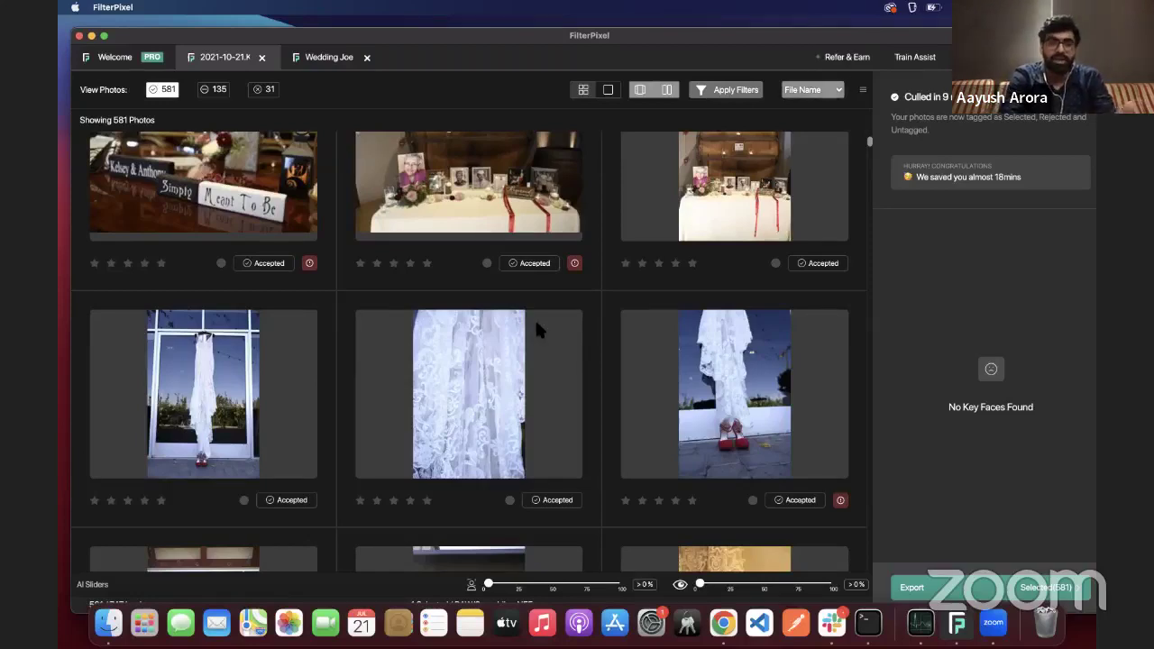
{"action": "scroll", "coordinate": [536, 327], "scroll_direction": "up", "scroll_amount": 4}
{"action": "scroll", "coordinate": [535, 330], "scroll_direction": "down", "scroll_amount": 10}
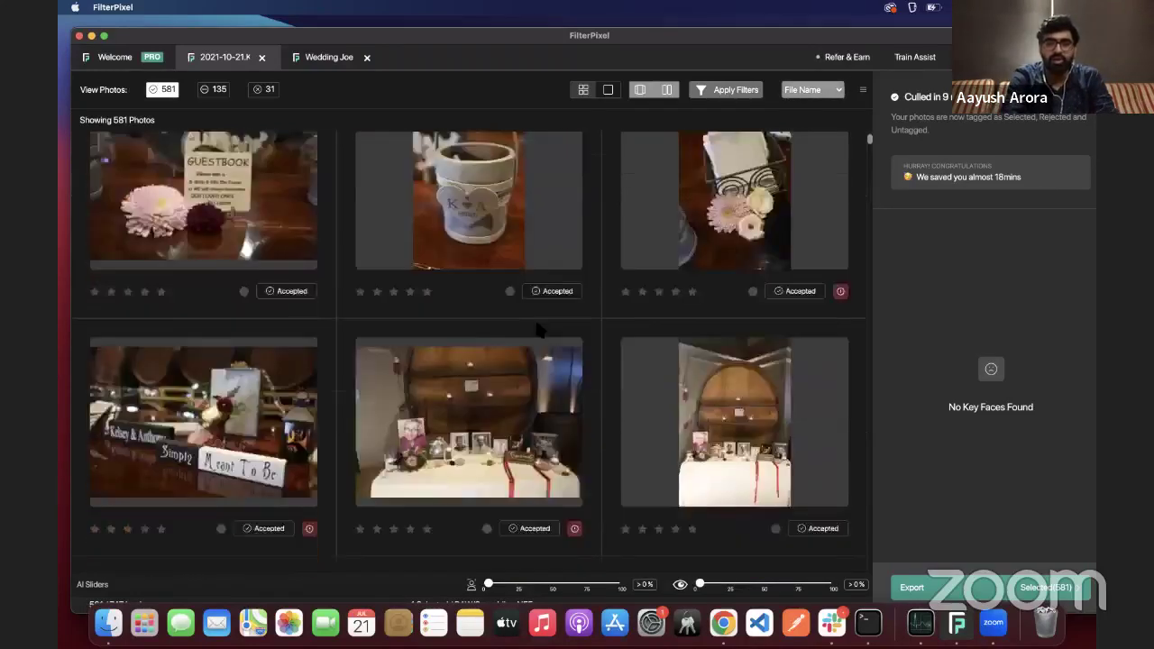
{"action": "scroll", "coordinate": [534, 318], "scroll_direction": "down", "scroll_amount": 3}
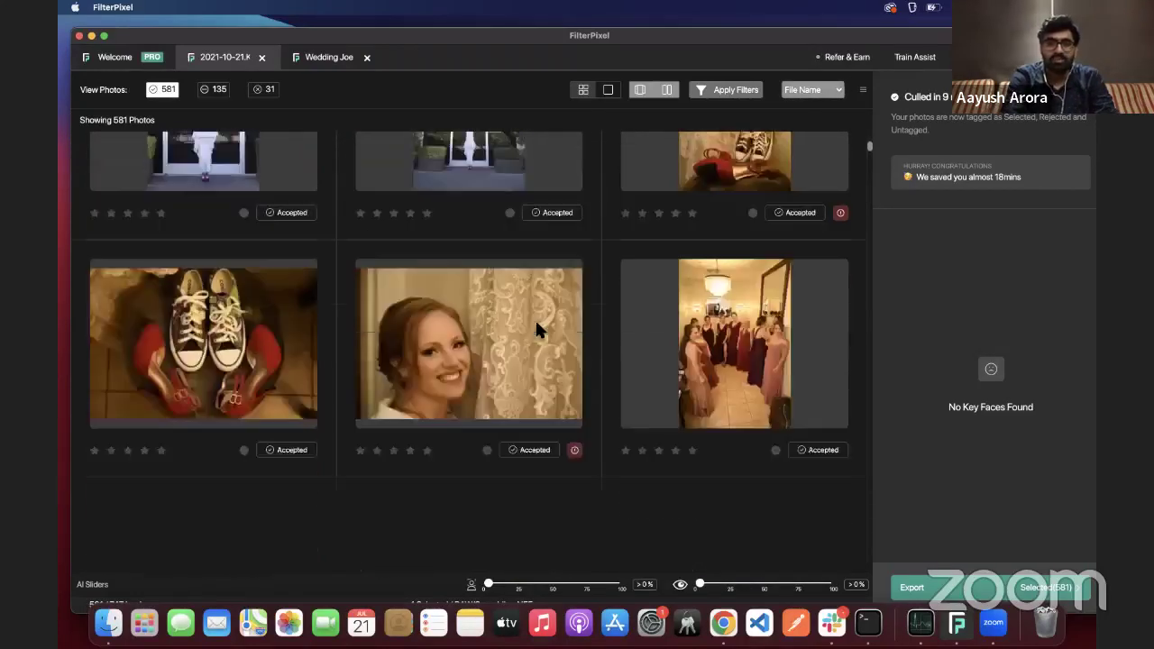
{"action": "mouse_move", "coordinate": [491, 332]}
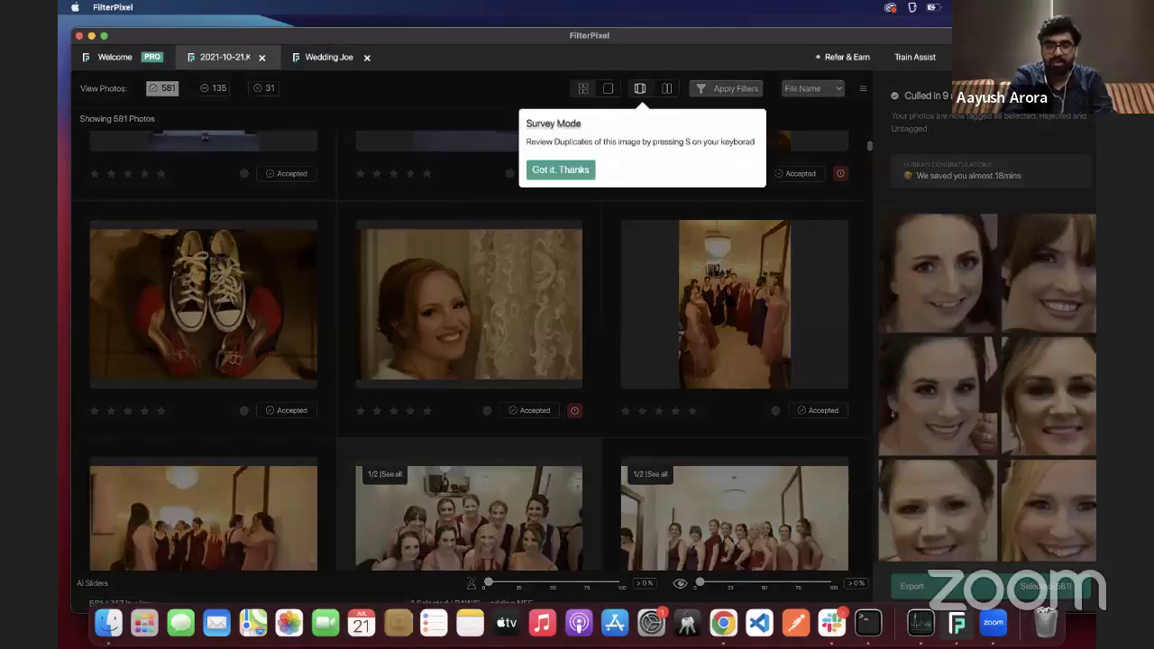
{"action": "left_click", "coordinate": [584, 174]}
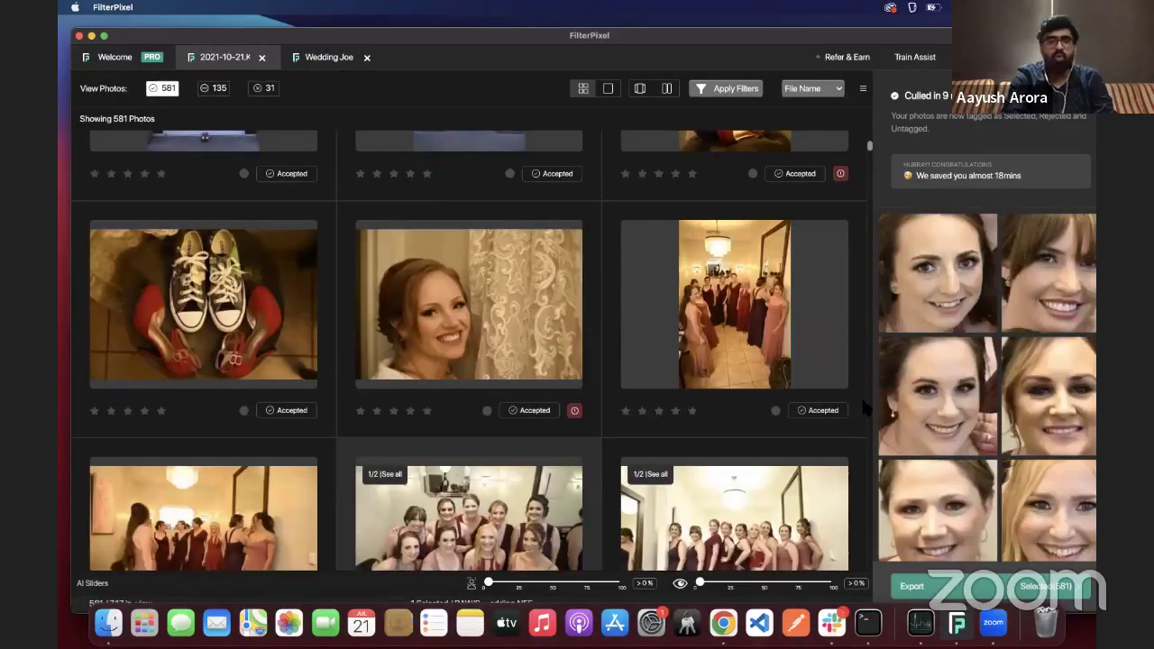
Open the bridesmaids' close group photo at full size, zoom in to inspect the faces, and zoom back out.
{"action": "scroll", "coordinate": [827, 409], "scroll_direction": "down", "scroll_amount": 5}
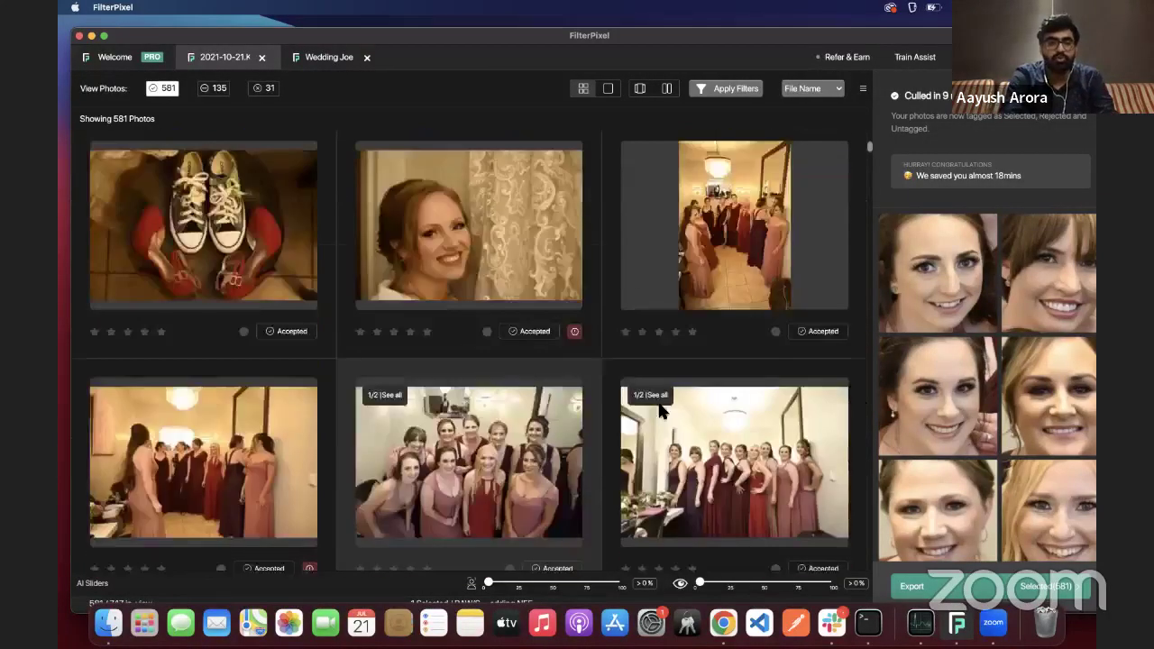
{"action": "scroll", "coordinate": [661, 410], "scroll_direction": "down", "scroll_amount": 1}
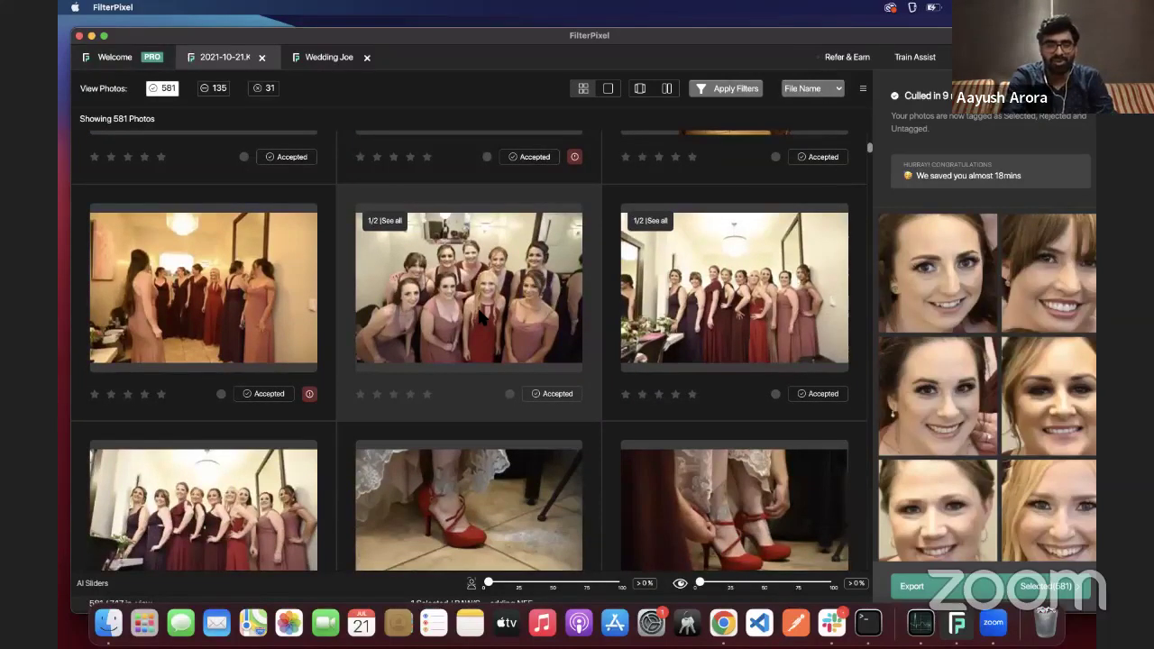
{"action": "double_click", "coordinate": [469, 288]}
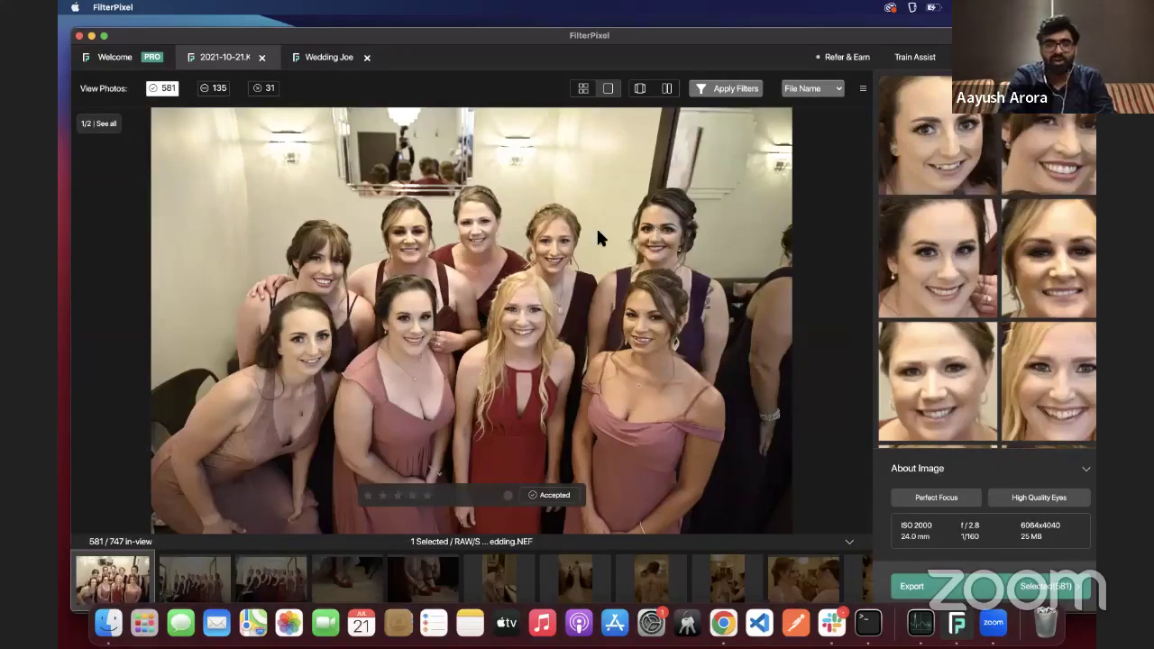
{"action": "left_click", "coordinate": [500, 214]}
{"action": "scroll", "coordinate": [477, 222], "scroll_direction": "up", "scroll_amount": 5}
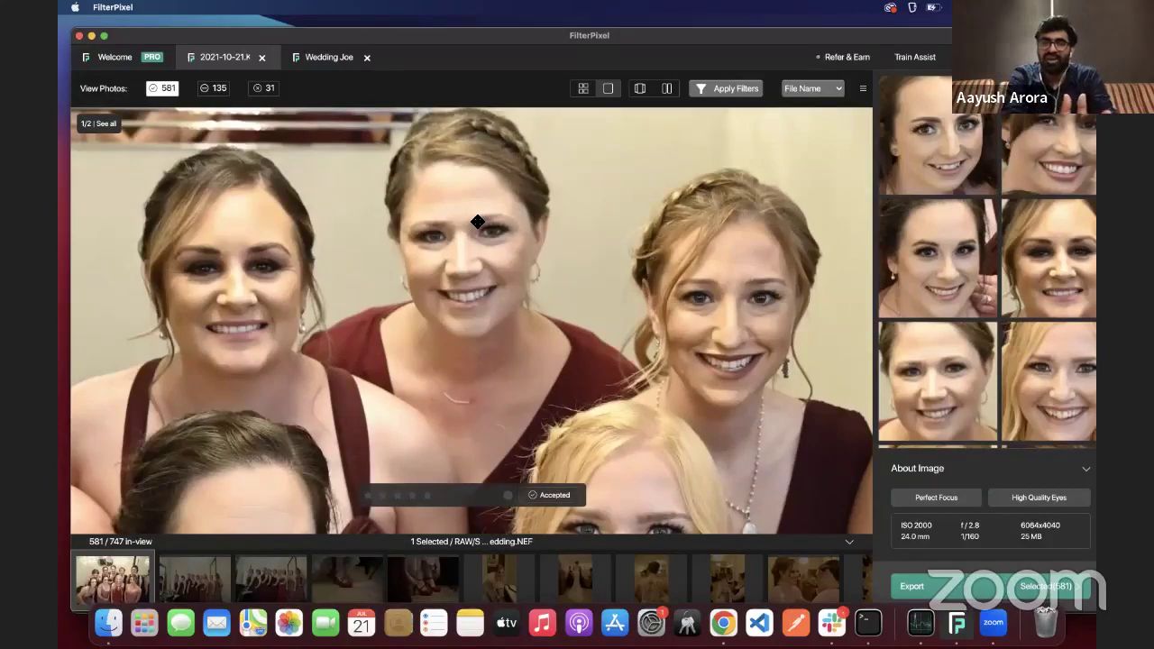
{"action": "scroll", "coordinate": [477, 221], "scroll_direction": "down", "scroll_amount": 5}
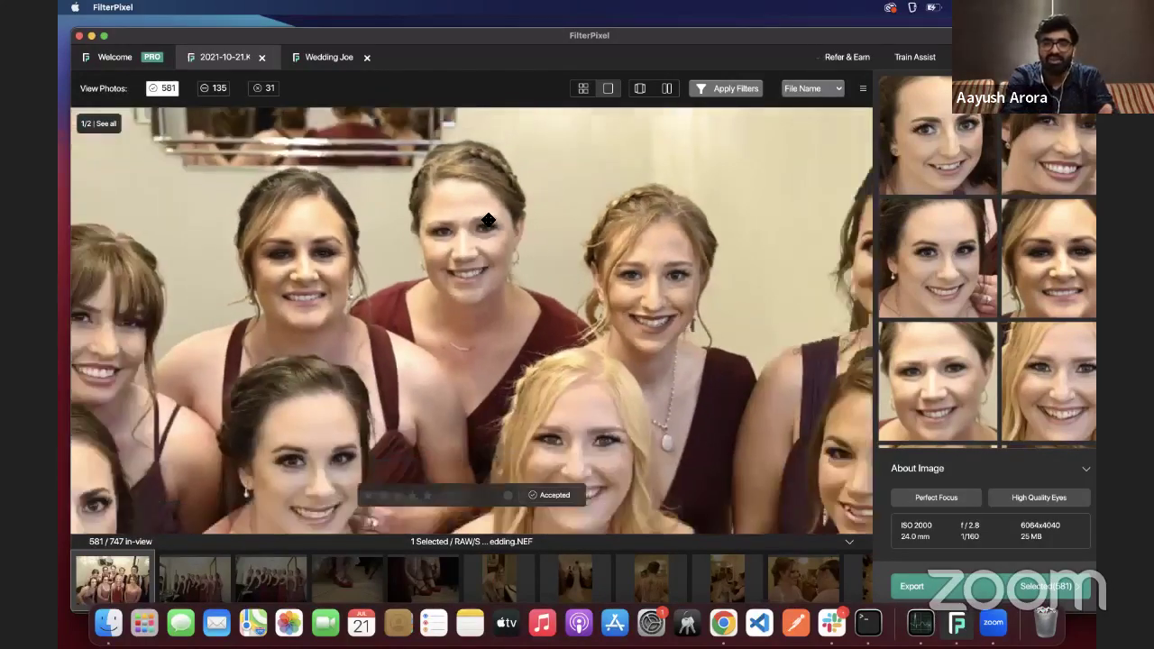
{"action": "scroll", "coordinate": [490, 225], "scroll_direction": "up", "scroll_amount": 2}
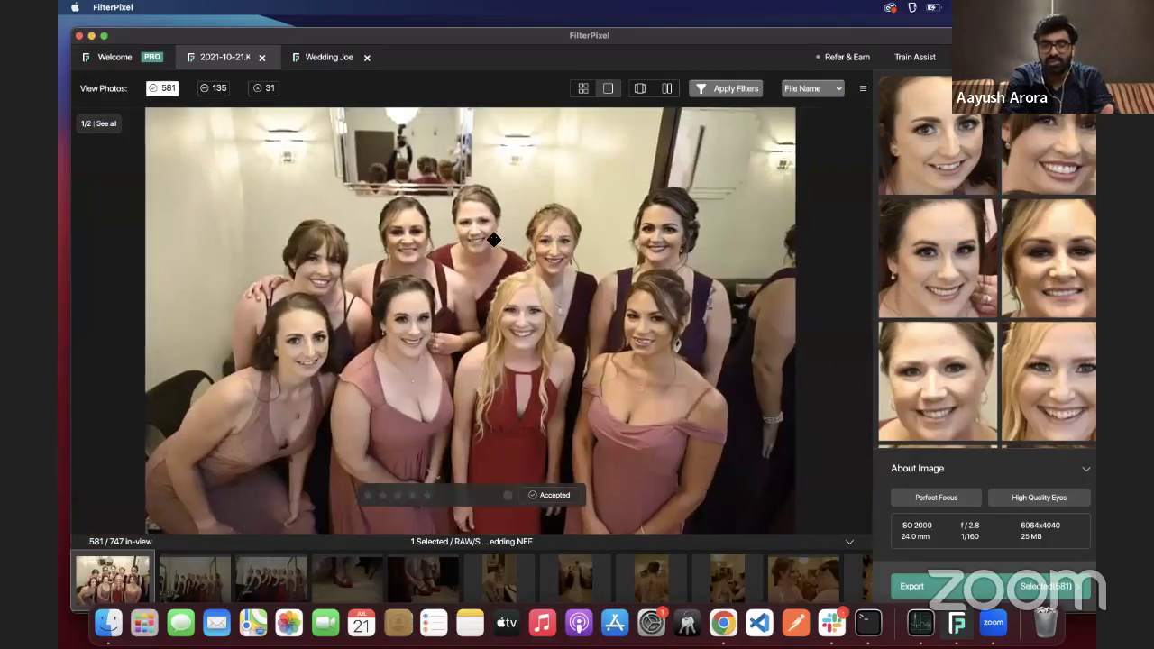
{"action": "scroll", "coordinate": [313, 257], "scroll_direction": "down", "scroll_amount": 2}
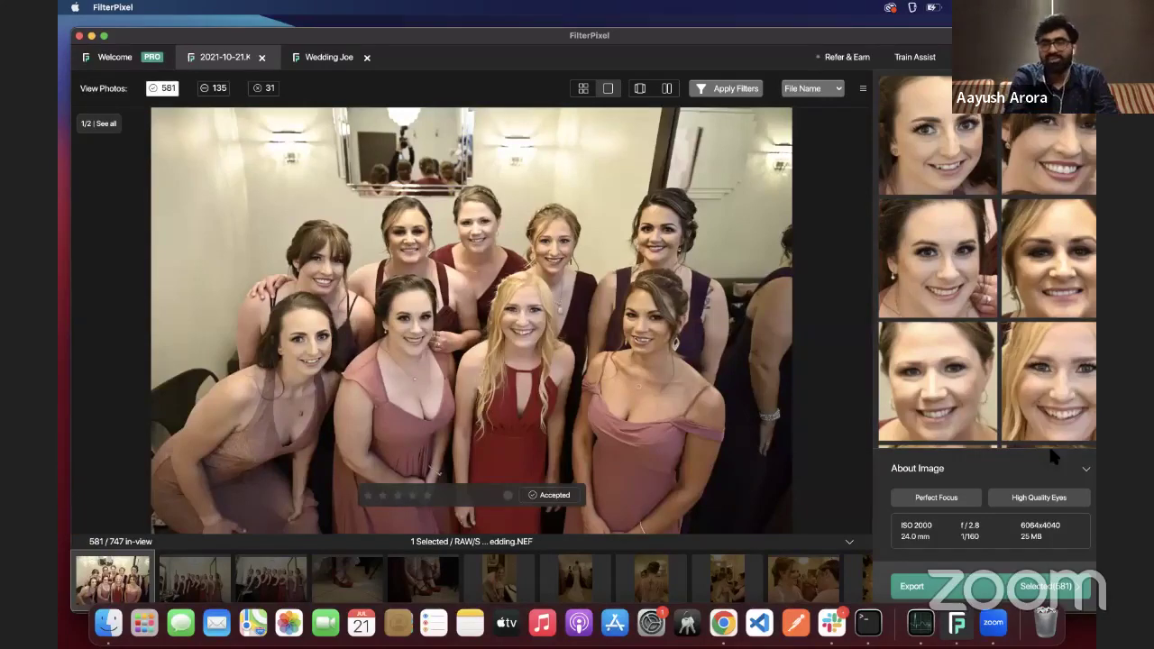
Collapse the About Image details and look through all key faces of the bridesmaids' group photo.
{"action": "left_click", "coordinate": [1086, 469]}
{"action": "scroll", "coordinate": [985, 340], "scroll_direction": "down", "scroll_amount": 2}
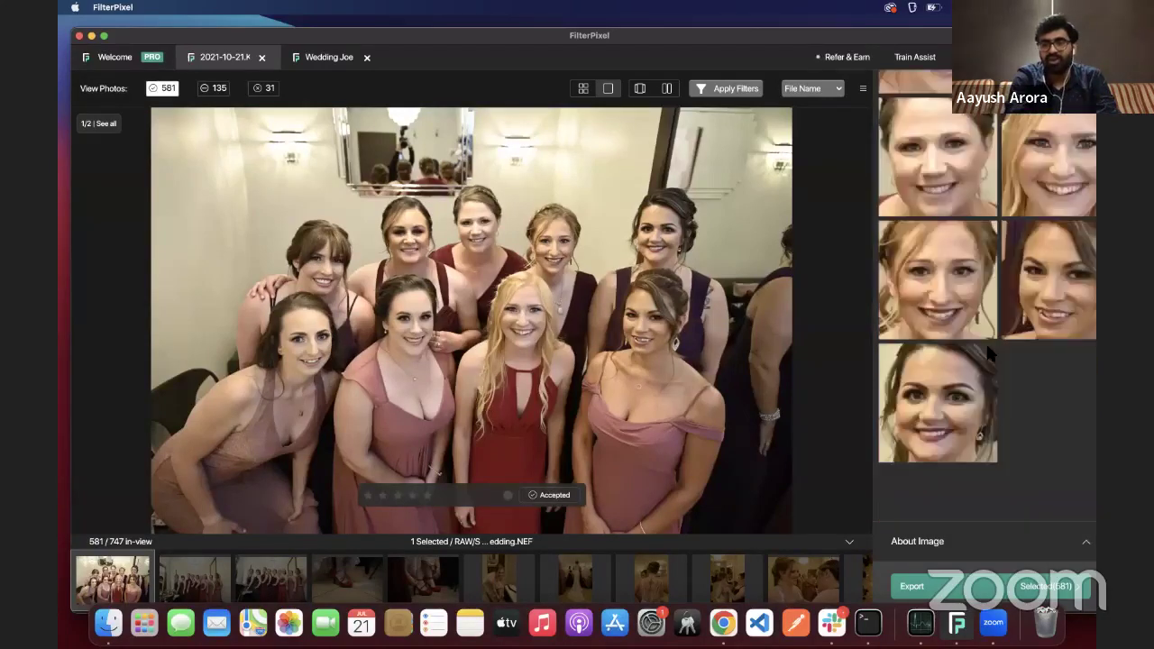
{"action": "scroll", "coordinate": [985, 341], "scroll_direction": "up", "scroll_amount": 2}
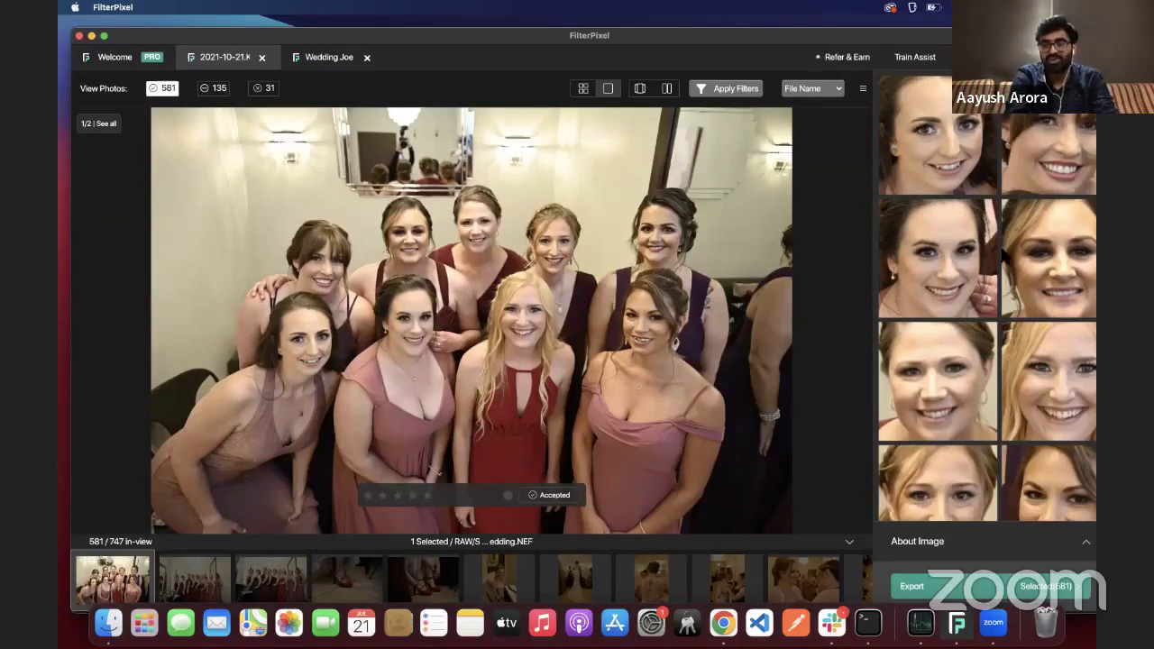
{"action": "scroll", "coordinate": [1051, 264], "scroll_direction": "down", "scroll_amount": 1}
{"action": "scroll", "coordinate": [1051, 264], "scroll_direction": "up", "scroll_amount": 1}
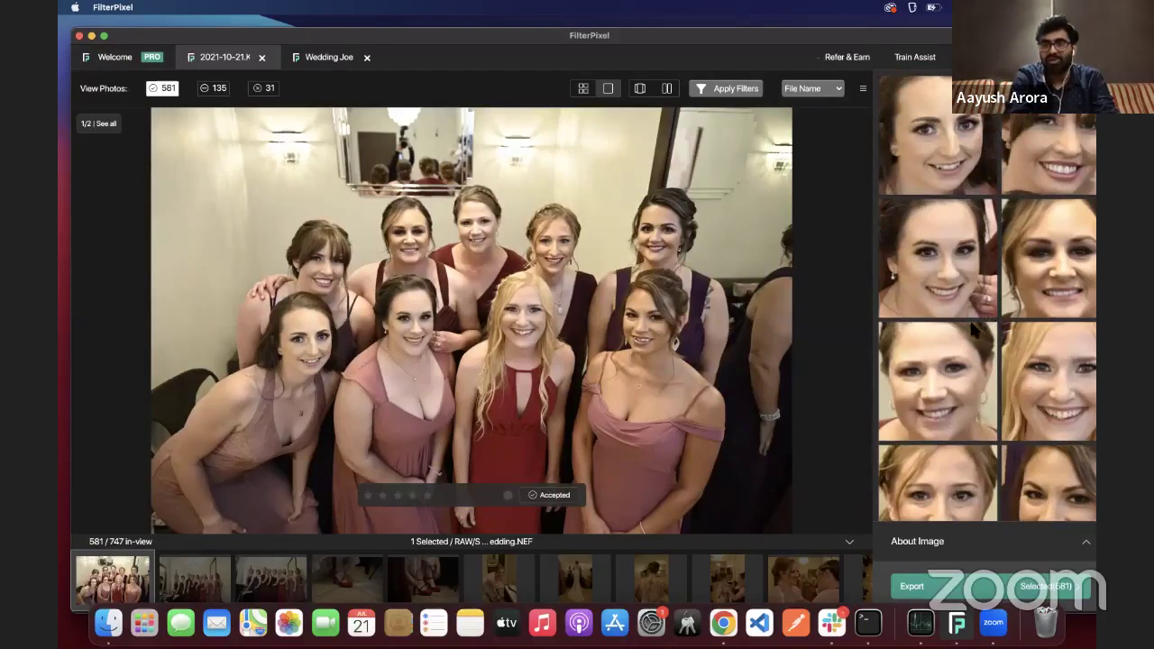
Return to the photo grid and examine the key faces of the adjacent photo with the bridesmaids standing in a row.
{"action": "key", "text": "Escape"}
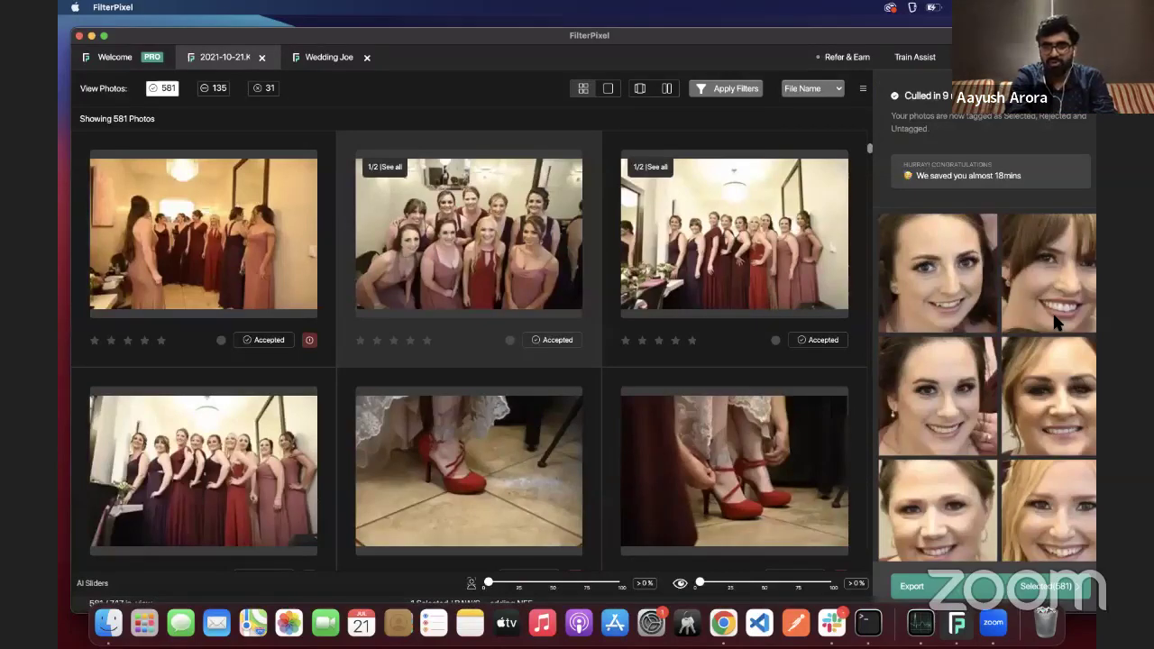
{"action": "scroll", "coordinate": [1021, 361], "scroll_direction": "down", "scroll_amount": 3}
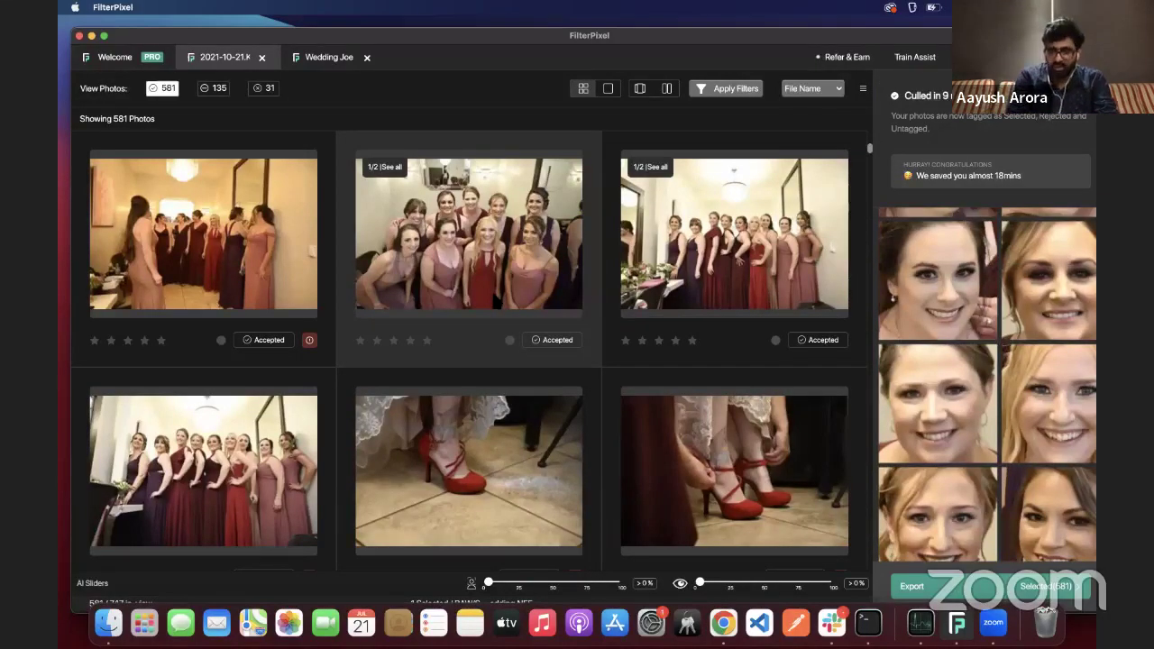
{"action": "left_click", "coordinate": [733, 234]}
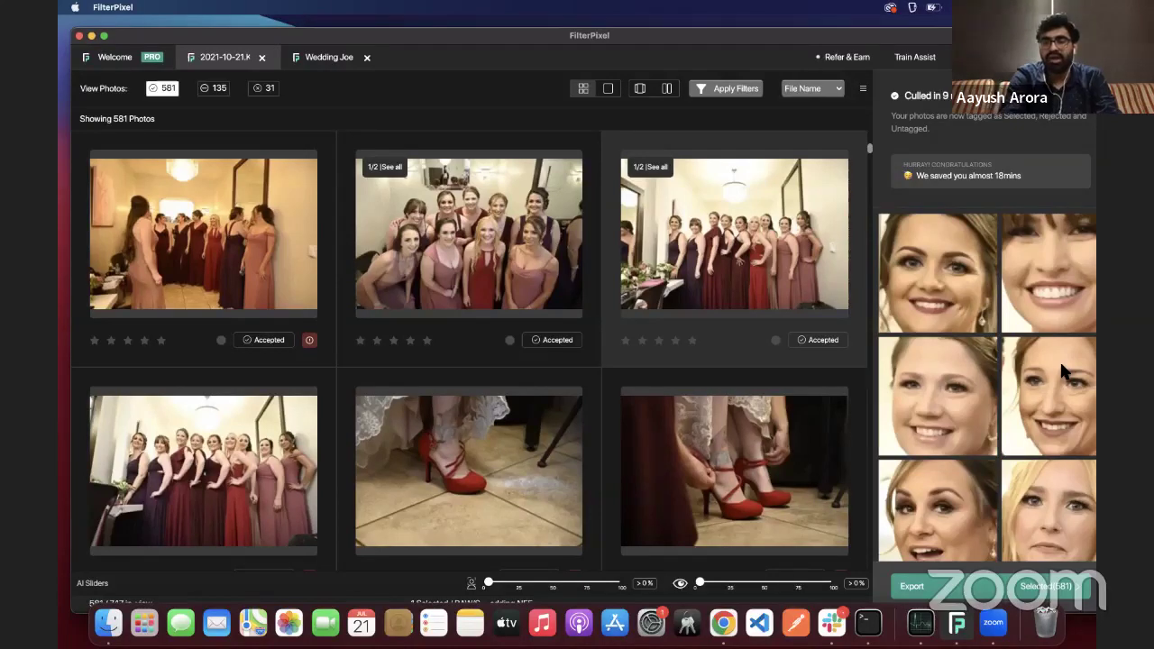
{"action": "scroll", "coordinate": [1064, 373], "scroll_direction": "down", "scroll_amount": 3}
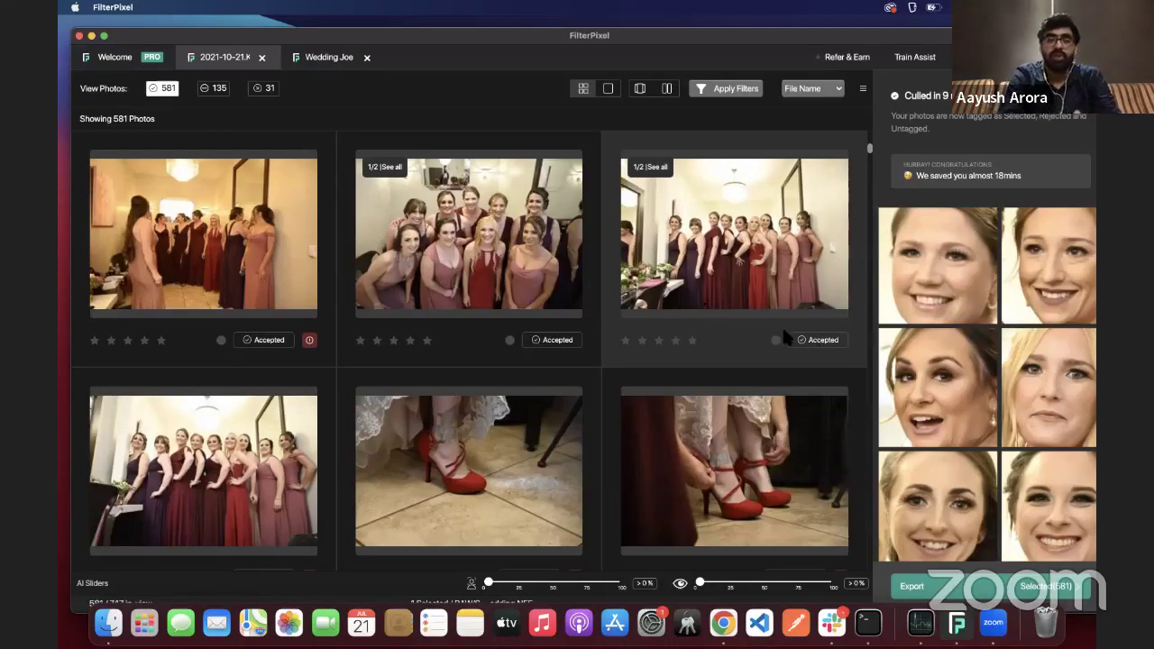
Compare the faces in the two duplicates of the bridesmaids' row photo, accept the untagged one, and return to the grid.
{"action": "left_click", "coordinate": [642, 176]}
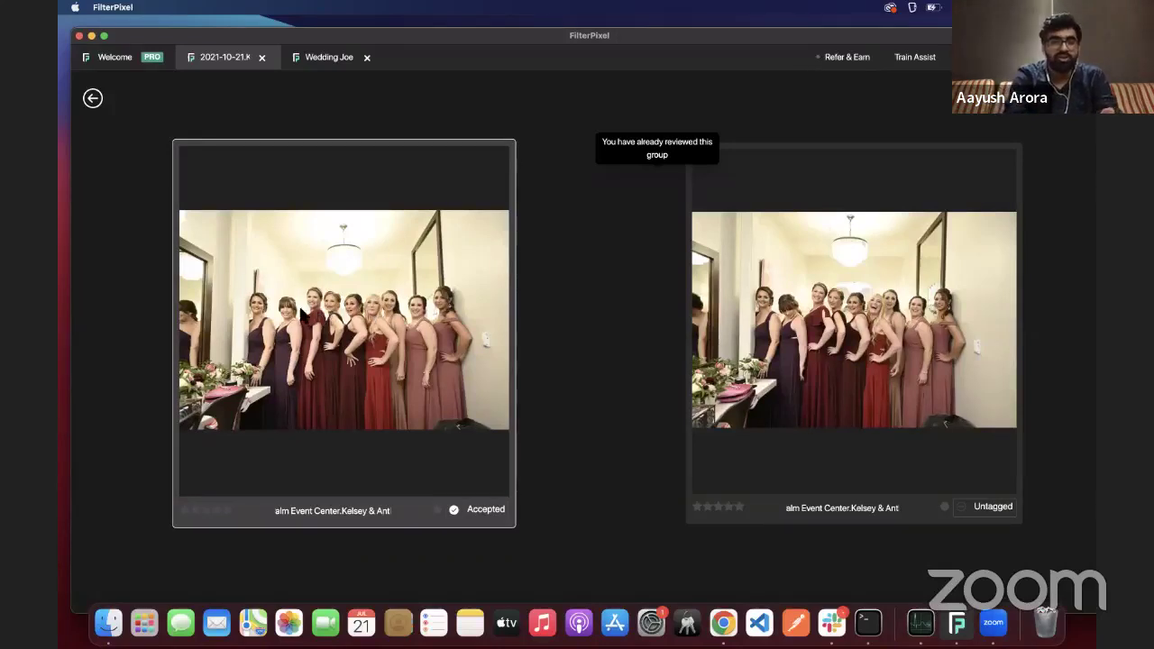
{"action": "left_click", "coordinate": [291, 311]}
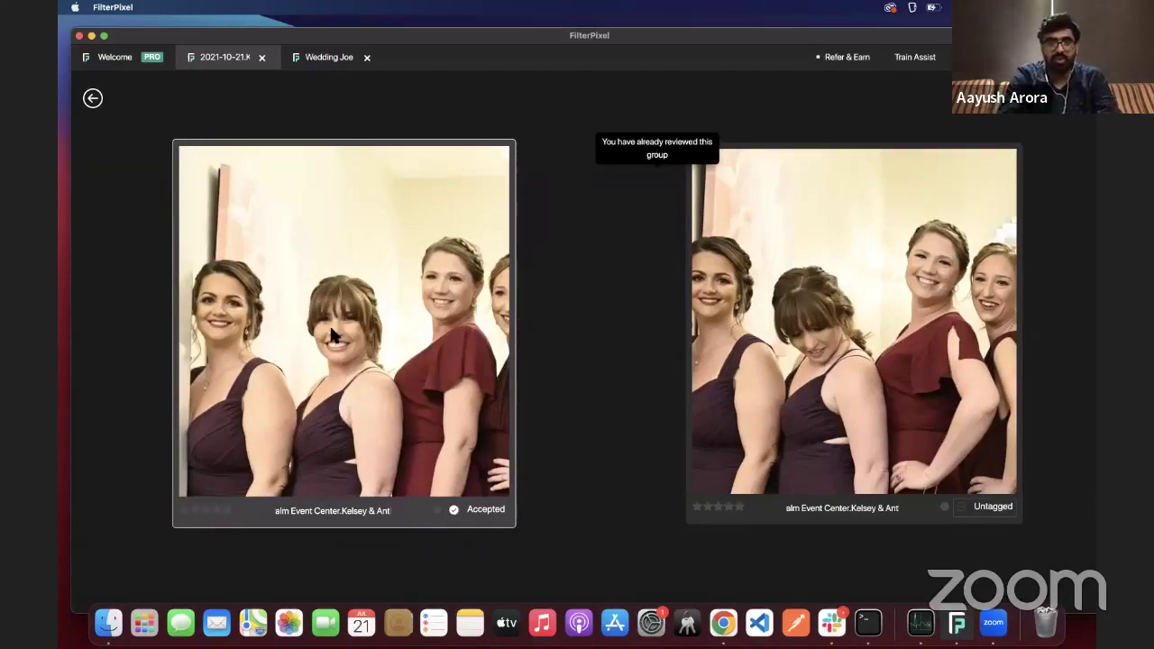
{"action": "key", "text": "Right"}
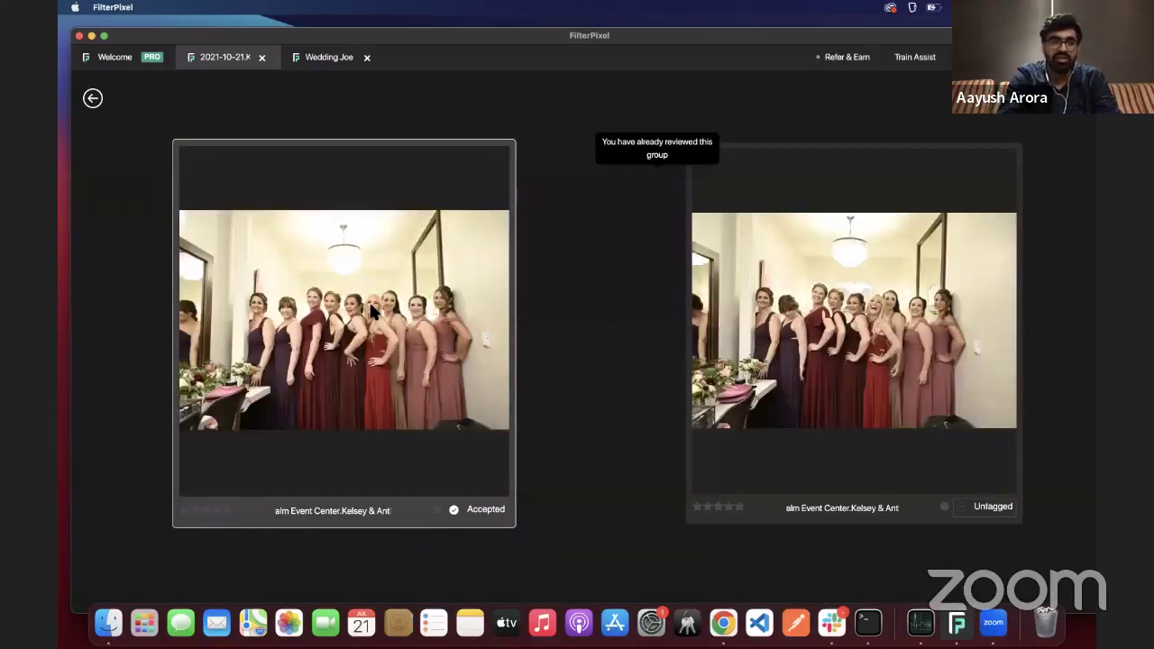
{"action": "key", "text": "Right"}
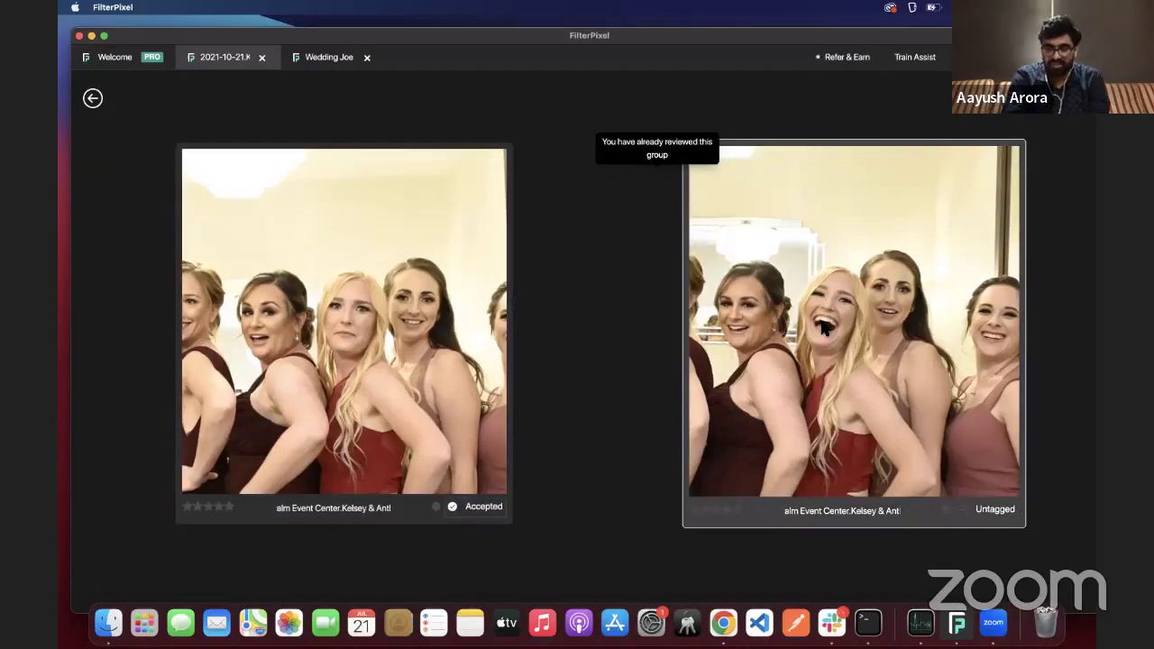
{"action": "key", "text": "a"}
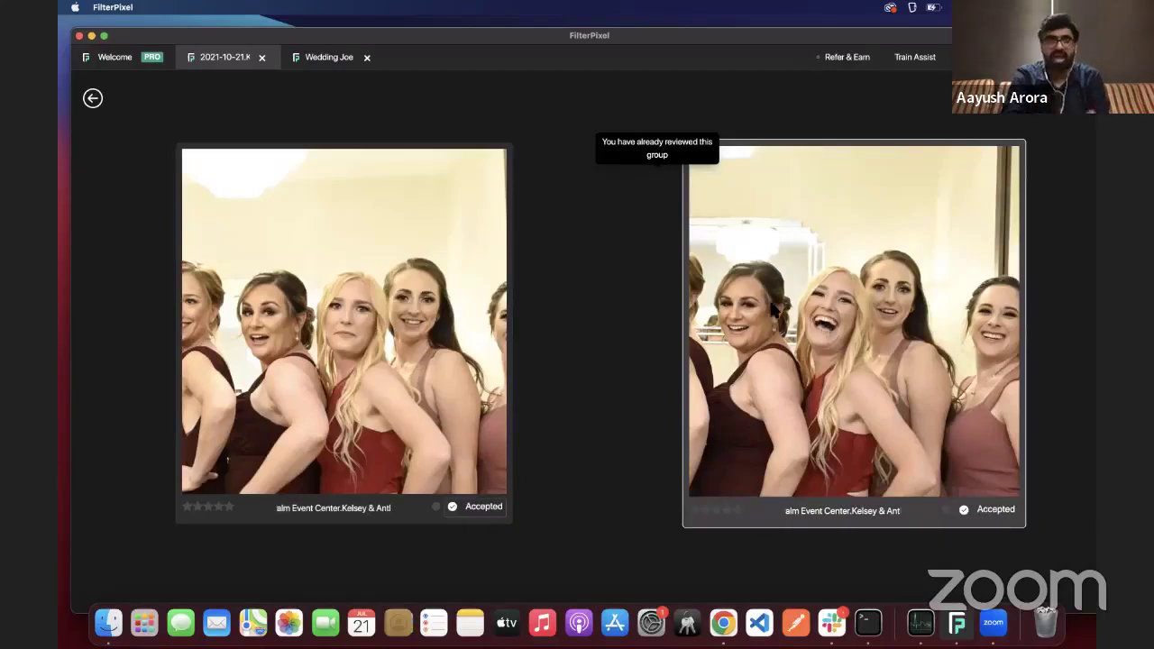
{"action": "left_click", "coordinate": [92, 99]}
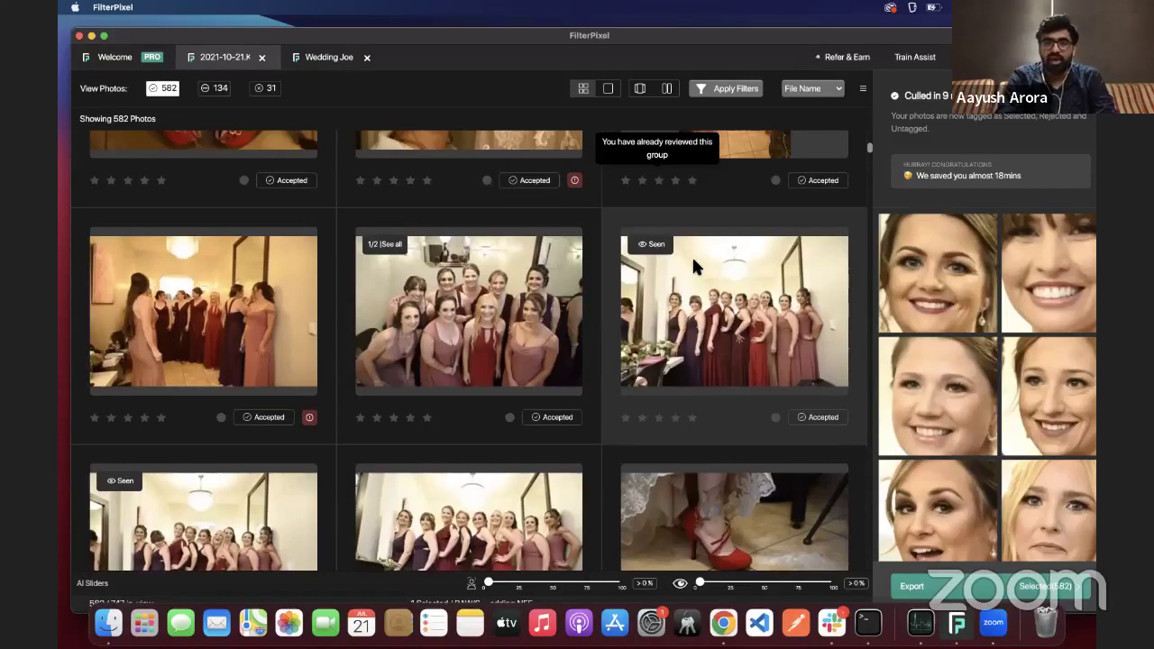
Browse the accepted photos of the bride getting ready through to the groom's outdoor portraits.
{"action": "scroll", "coordinate": [691, 255], "scroll_direction": "down", "scroll_amount": 3}
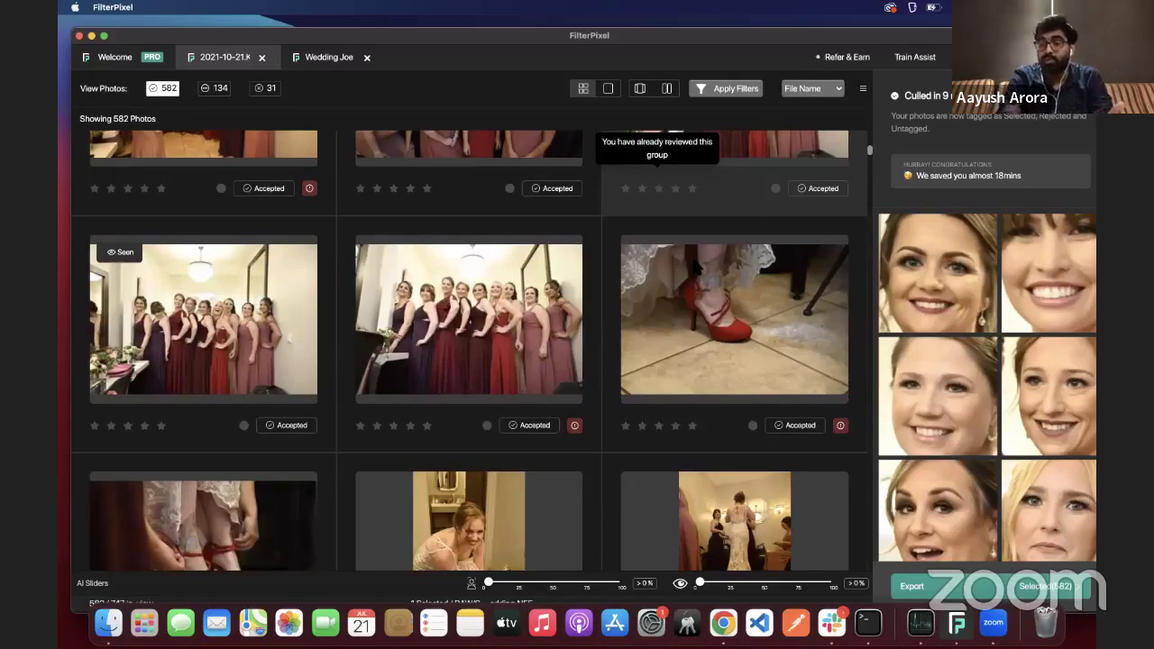
{"action": "scroll", "coordinate": [651, 291], "scroll_direction": "down", "scroll_amount": 3}
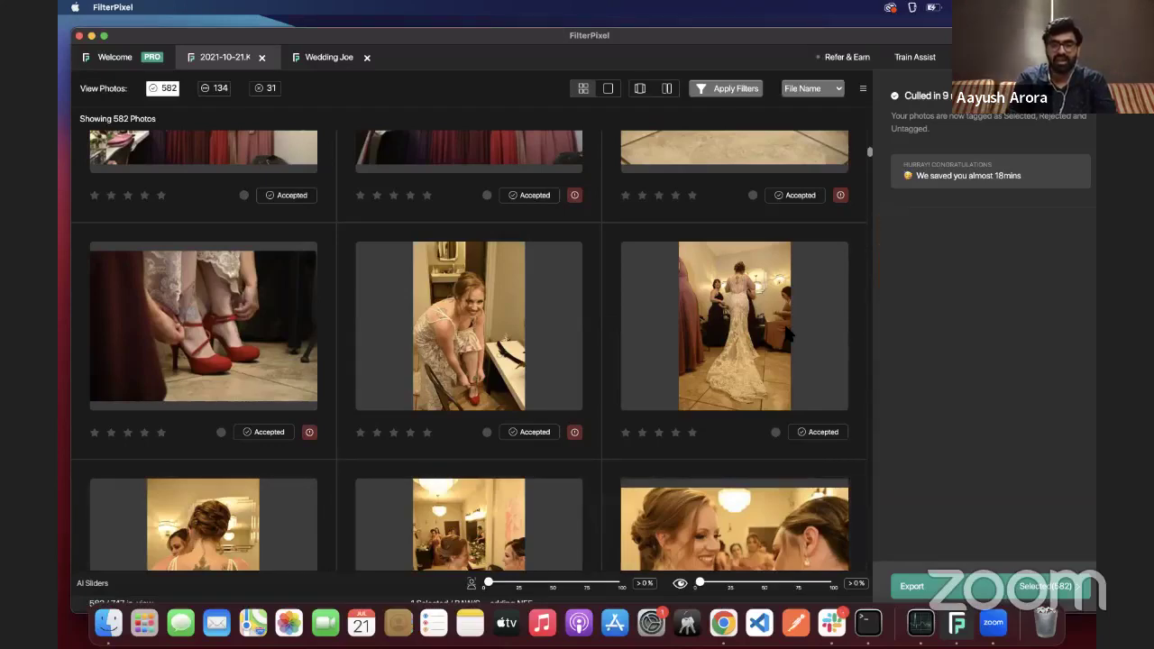
{"action": "scroll", "coordinate": [787, 333], "scroll_direction": "up", "scroll_amount": 5}
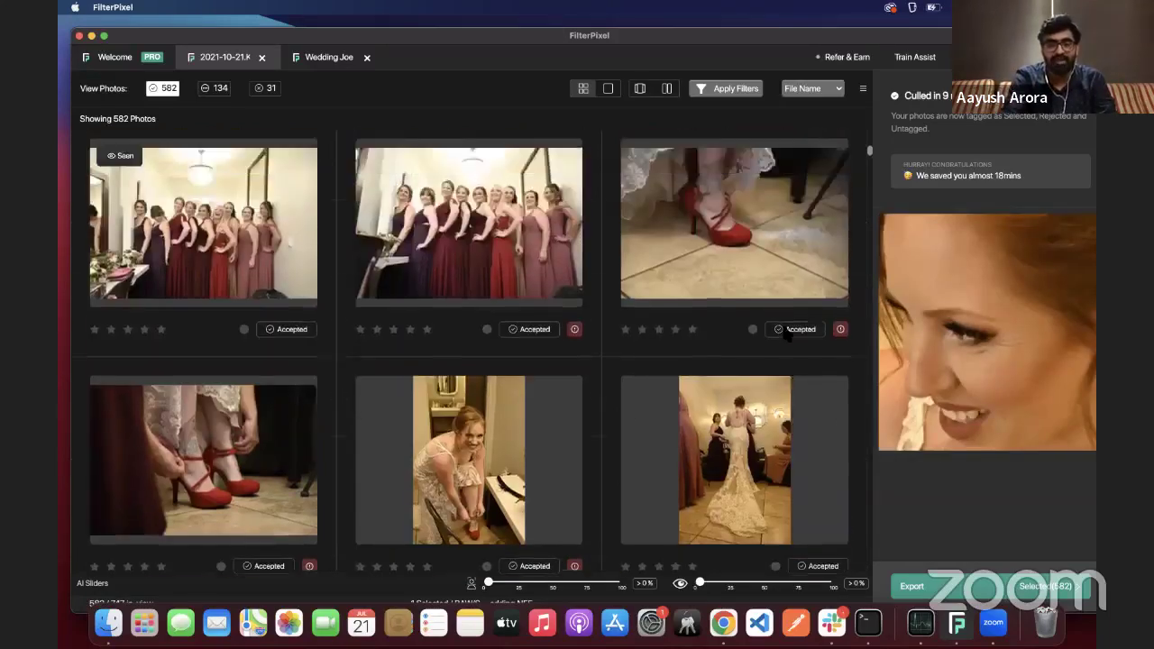
{"action": "scroll", "coordinate": [784, 333], "scroll_direction": "down", "scroll_amount": 10}
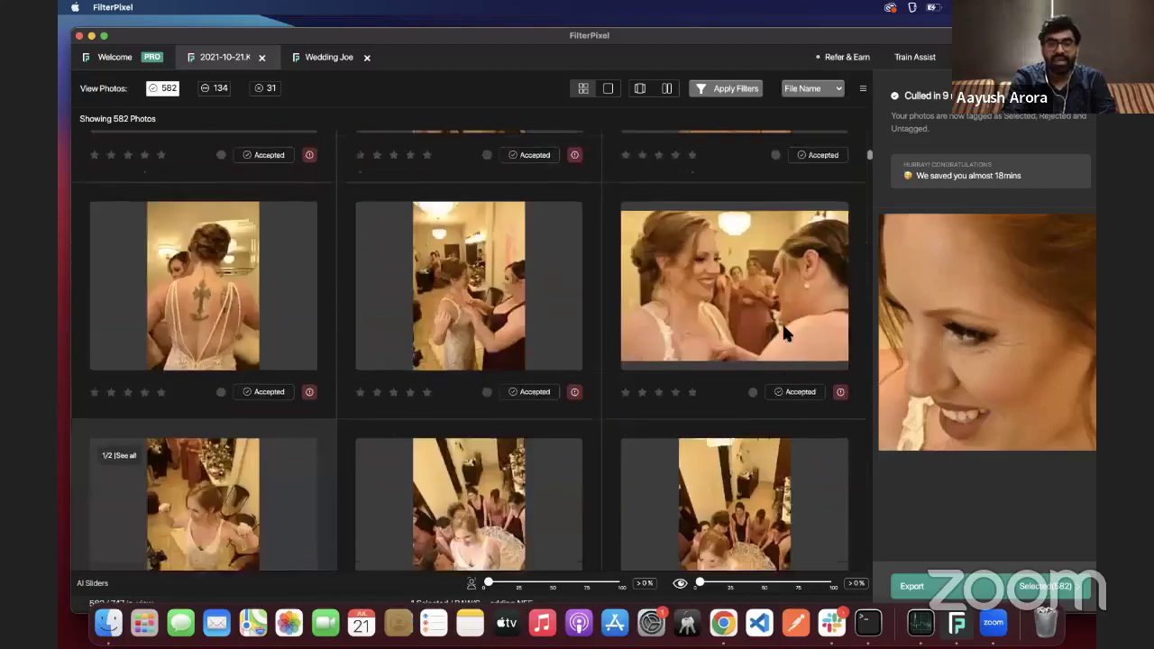
{"action": "scroll", "coordinate": [782, 332], "scroll_direction": "down", "scroll_amount": 10}
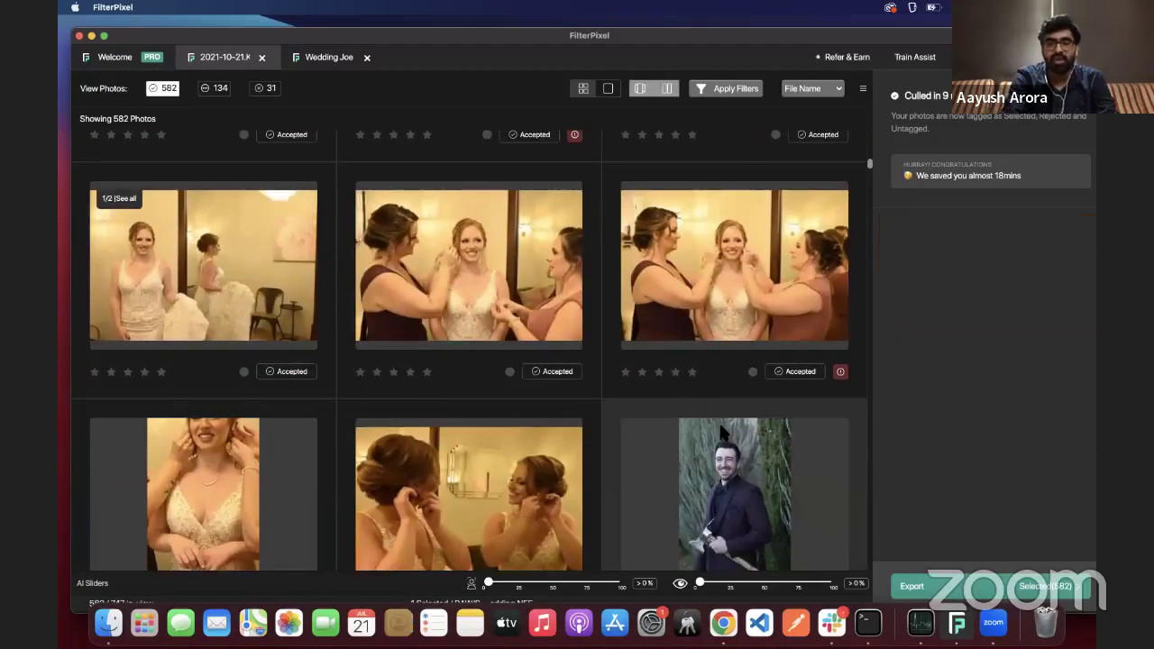
{"action": "scroll", "coordinate": [723, 430], "scroll_direction": "down", "scroll_amount": 3}
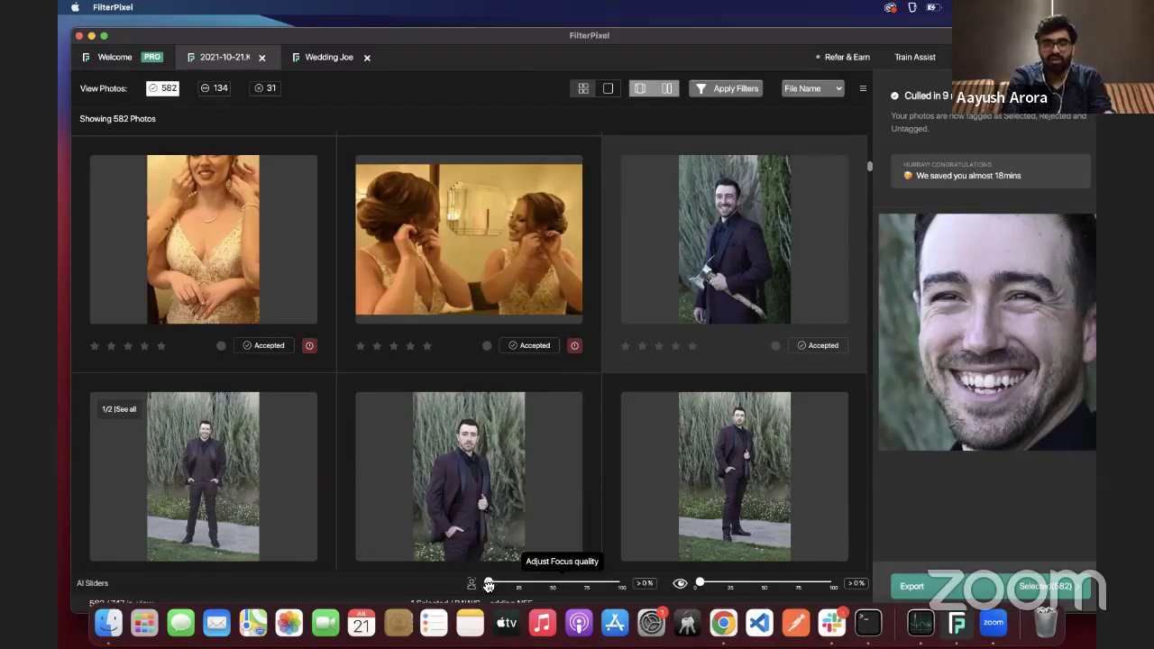
Filter the album by focus quality, first above 57% and finally above 77%, and look through the remaining accepted photos.
{"action": "left_click_drag", "start_coordinate": [487, 585], "coordinate": [565, 586]}
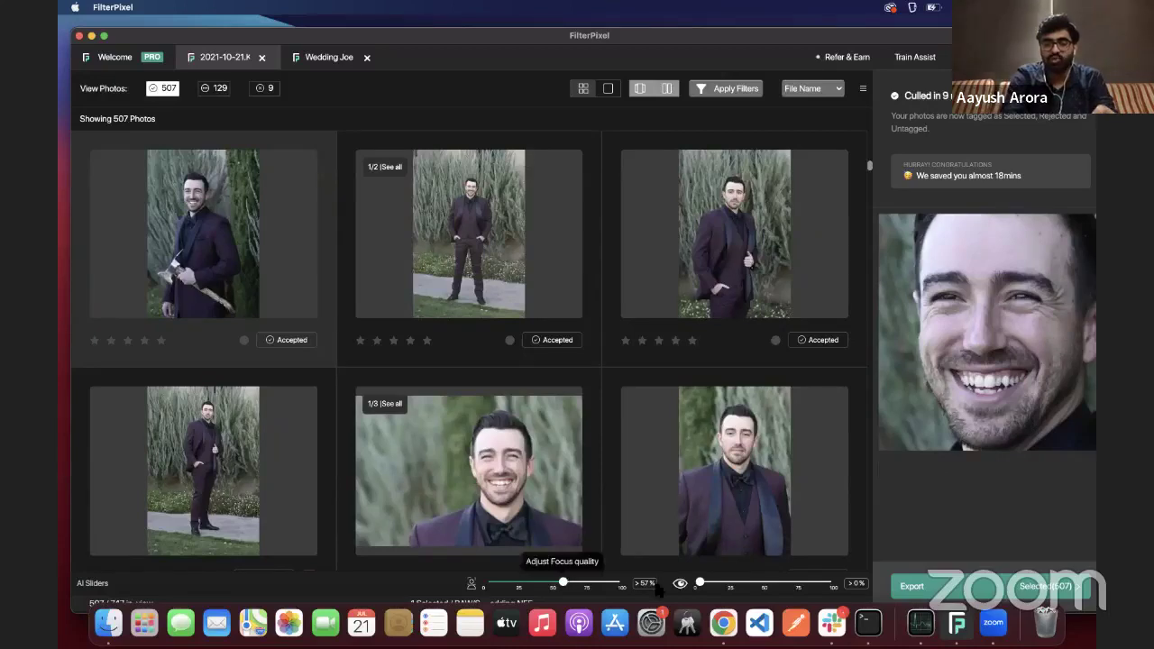
{"action": "left_click_drag", "start_coordinate": [563, 584], "coordinate": [591, 583]}
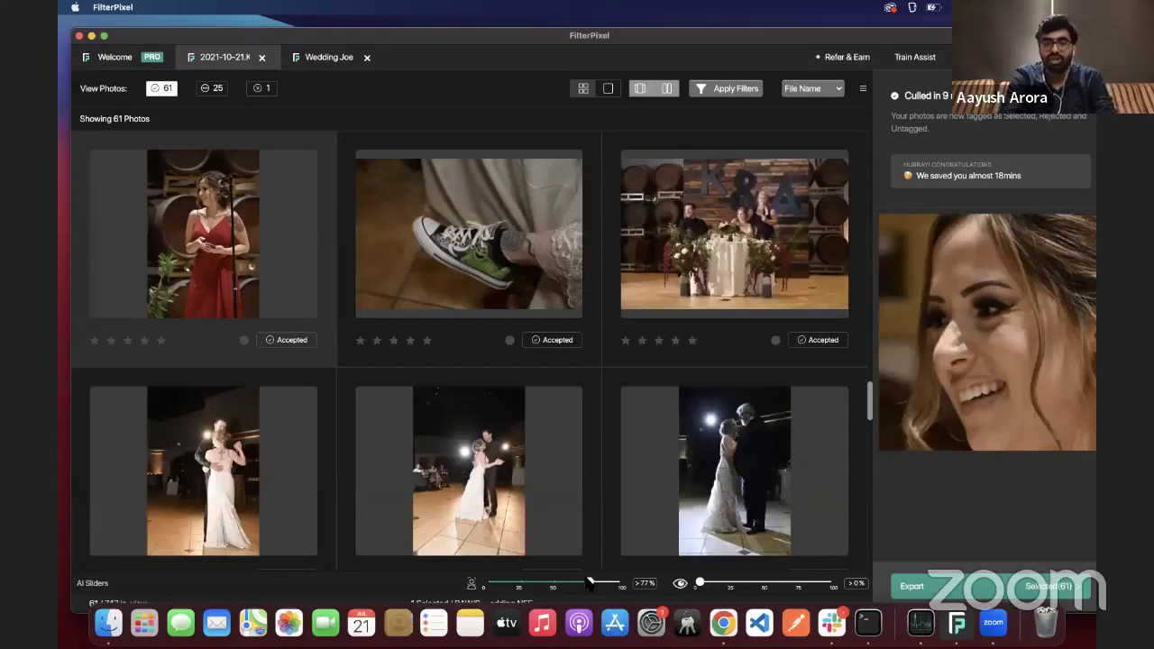
{"action": "scroll", "coordinate": [713, 412], "scroll_direction": "down", "scroll_amount": 5}
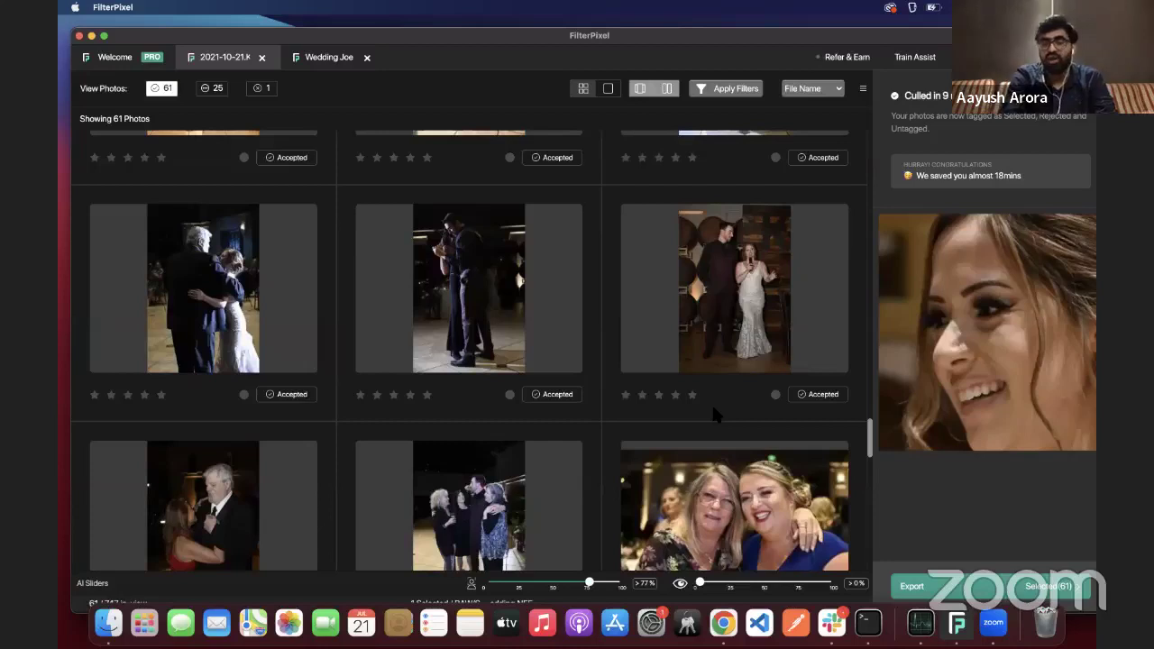
Examine the key faces of the man standing between two laughing women, and reset the focus quality filter to above 0%.
{"action": "scroll", "coordinate": [714, 399], "scroll_direction": "down", "scroll_amount": 4}
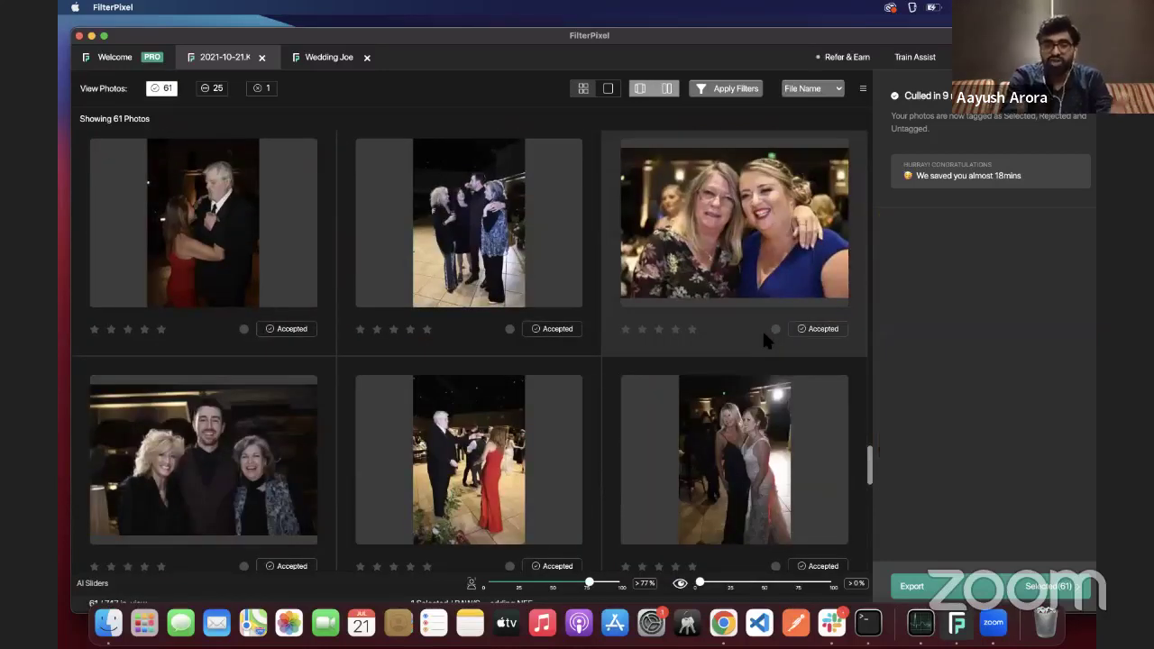
{"action": "key", "text": "Right"}
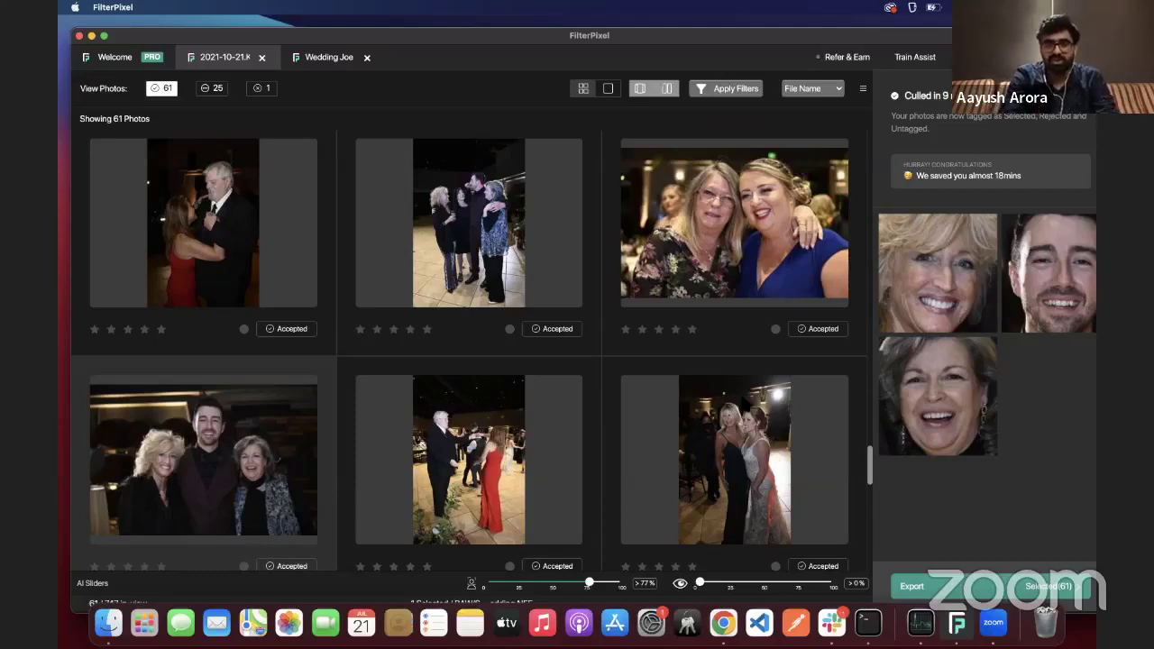
{"action": "left_click", "coordinate": [493, 584]}
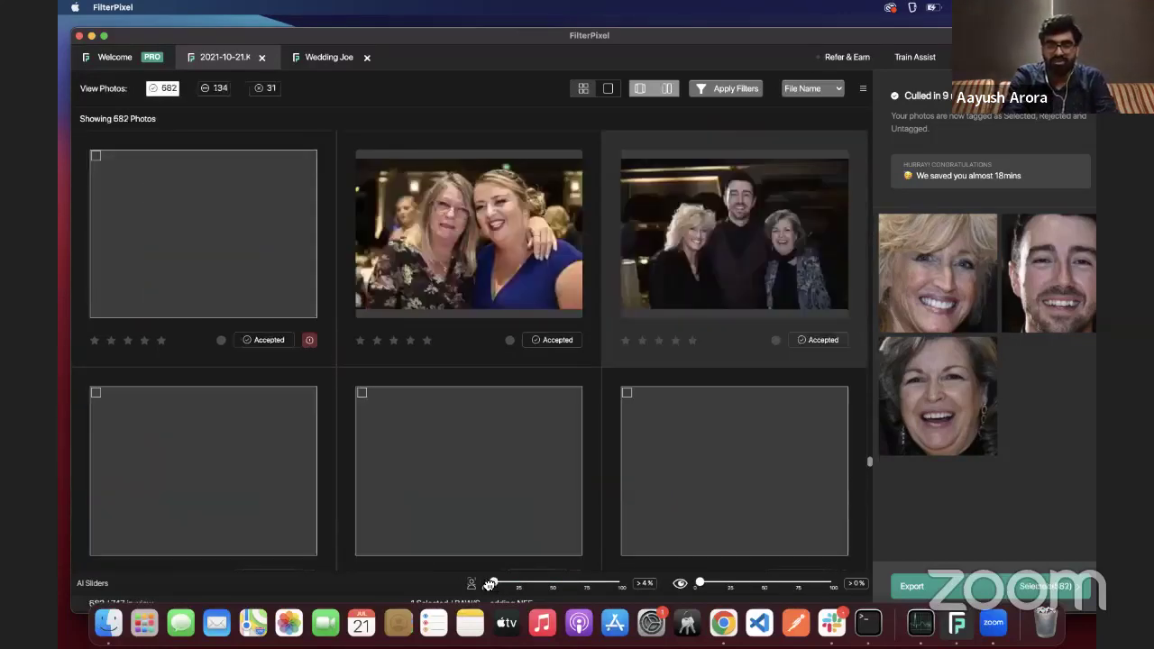
{"action": "left_click_drag", "start_coordinate": [489, 584], "coordinate": [486, 584]}
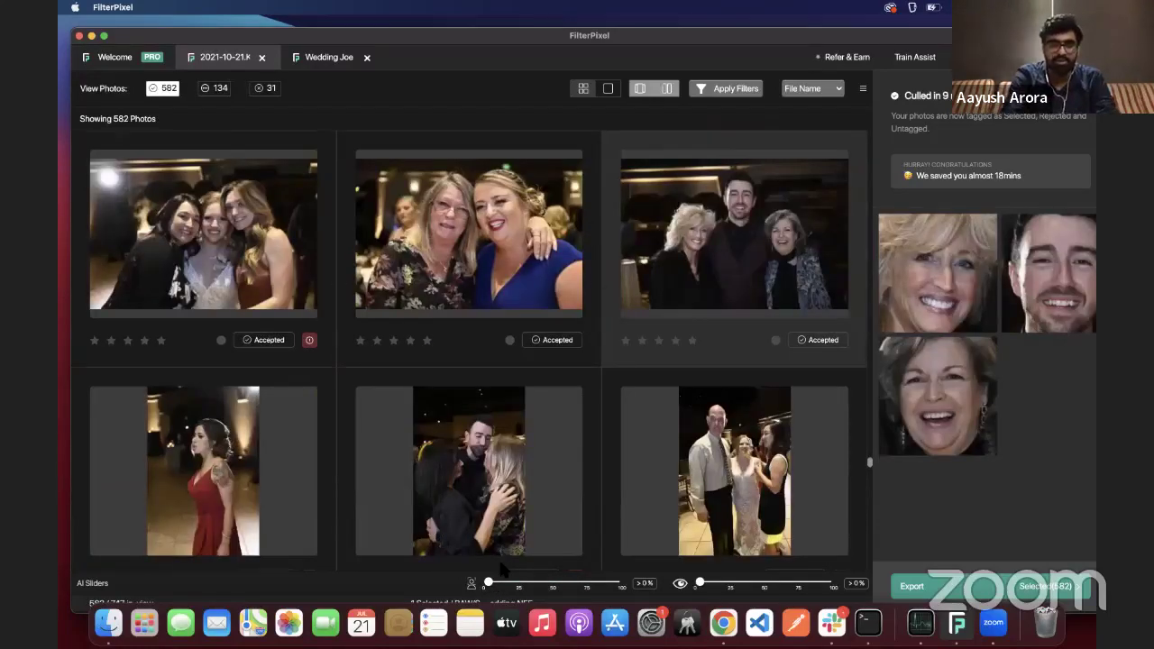
Look through the accepted dance floor photos and reject the wide shot with the vested man's back to the camera.
{"action": "scroll", "coordinate": [502, 558], "scroll_direction": "down", "scroll_amount": 10}
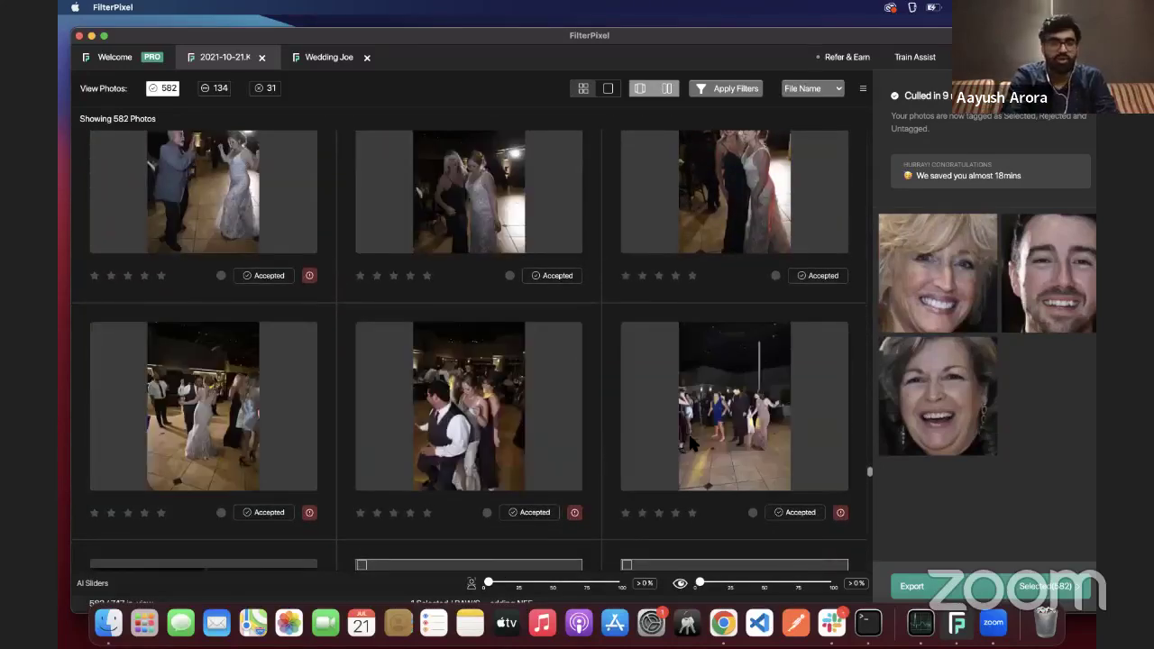
{"action": "scroll", "coordinate": [691, 442], "scroll_direction": "down", "scroll_amount": 10}
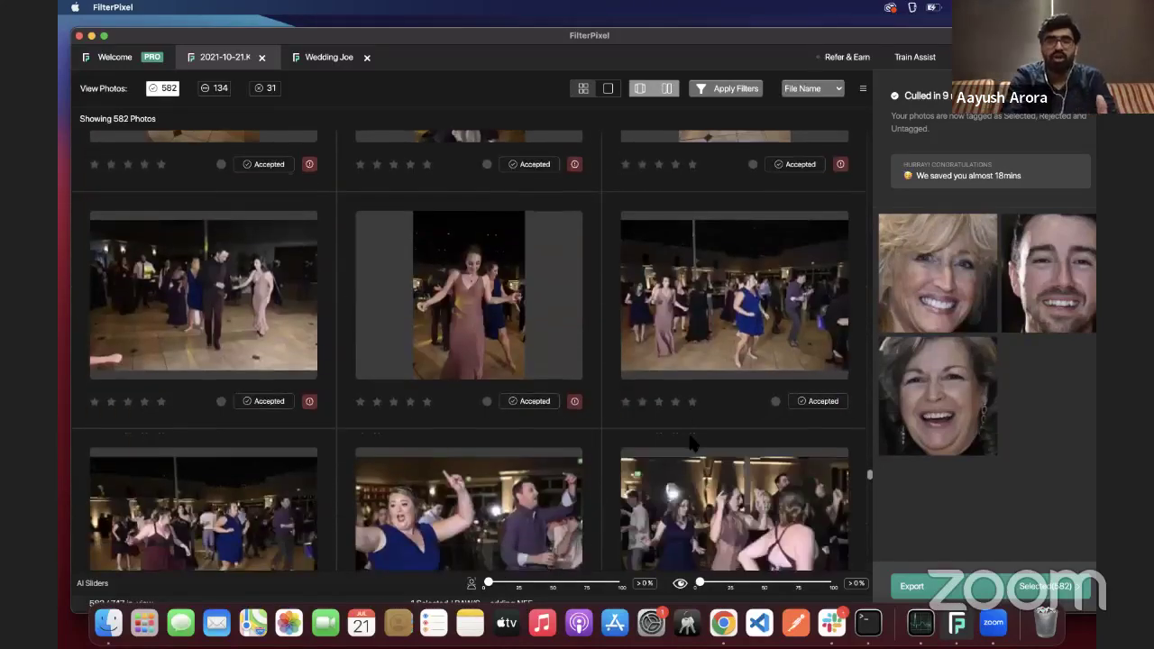
{"action": "scroll", "coordinate": [691, 442], "scroll_direction": "down", "scroll_amount": 10}
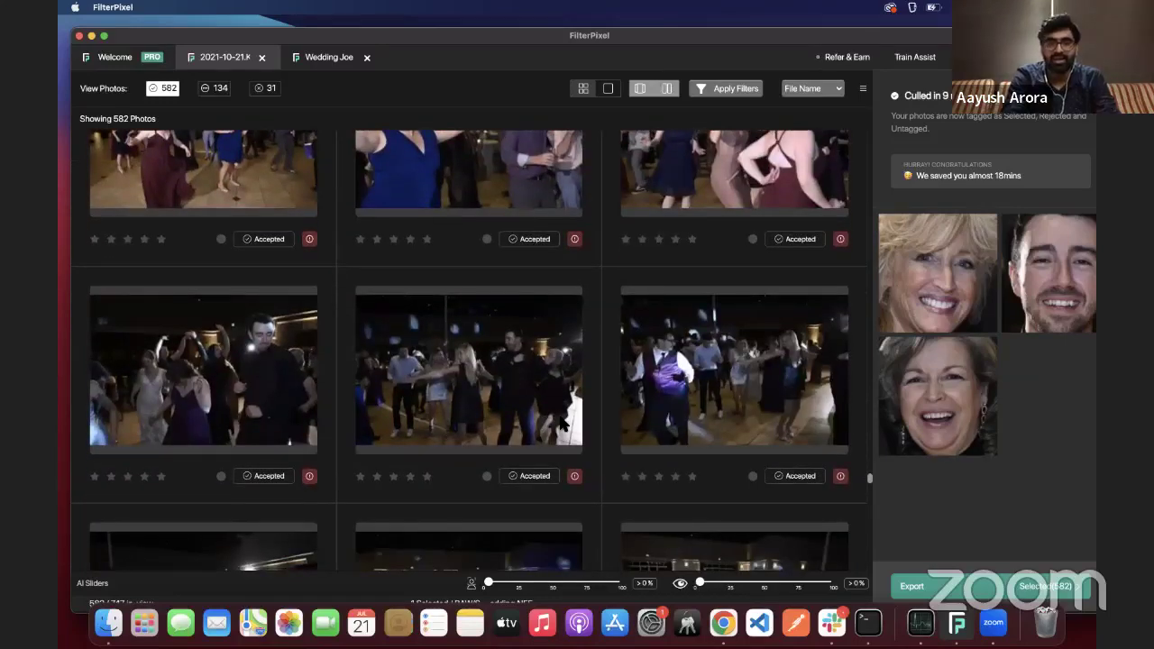
{"action": "scroll", "coordinate": [563, 424], "scroll_direction": "down", "scroll_amount": 5}
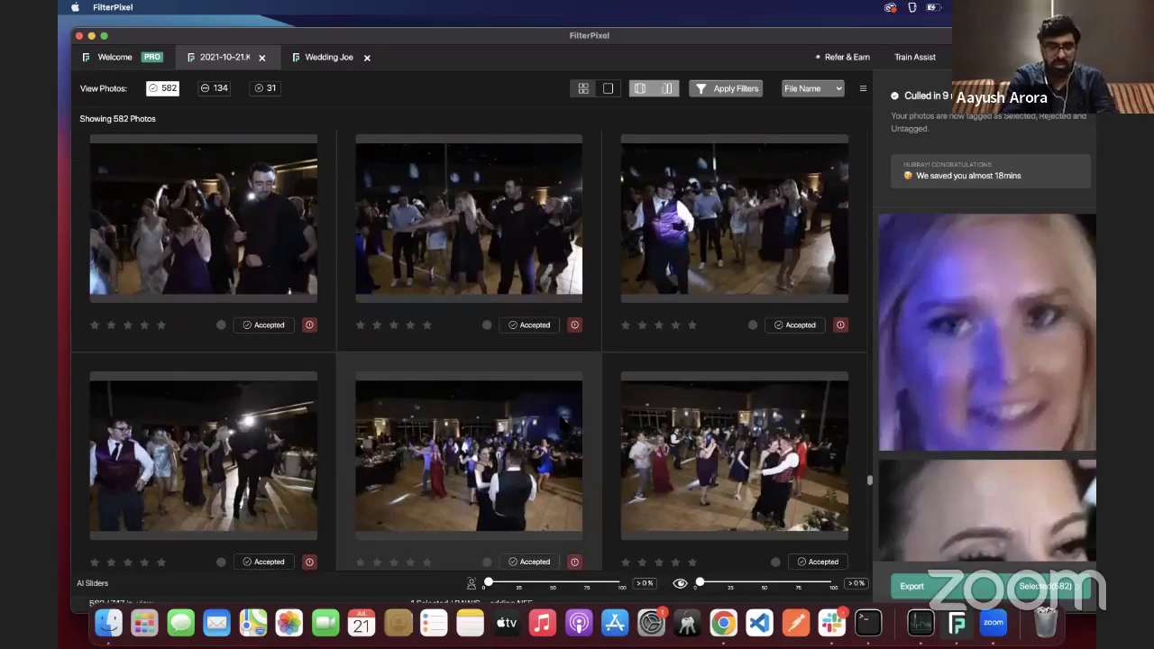
{"action": "key", "text": "x"}
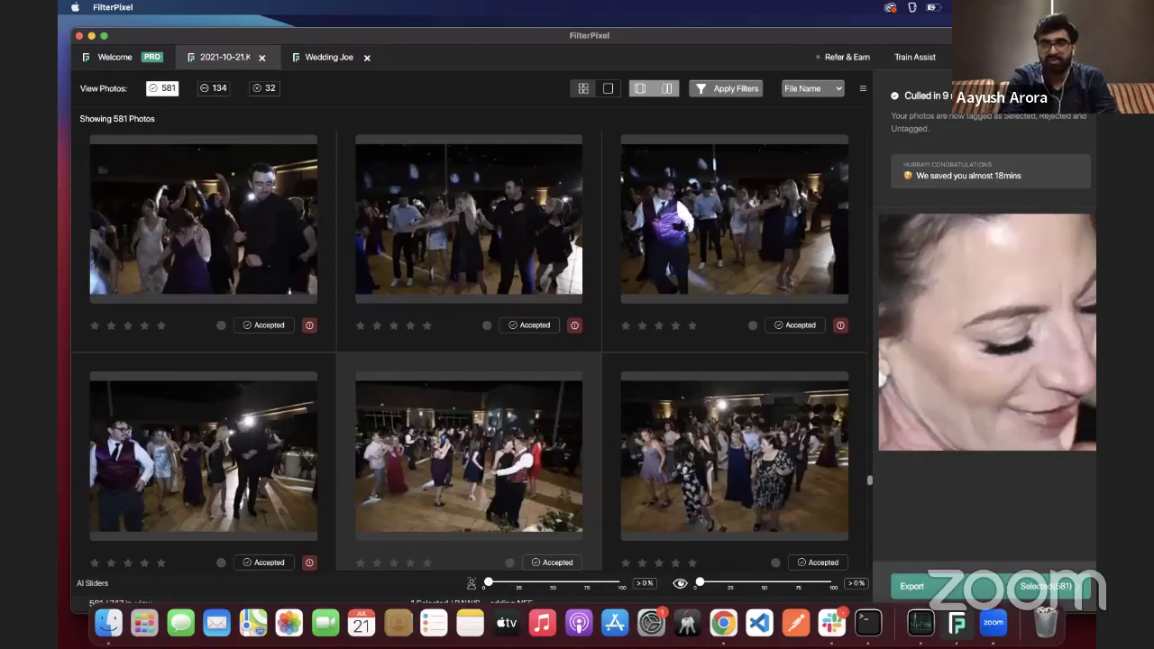
Review the export destinations for the accepted photos, such as Lightroom, Capture One and XMP, and close without exporting.
{"action": "scroll", "coordinate": [736, 225], "scroll_direction": "down", "scroll_amount": 3}
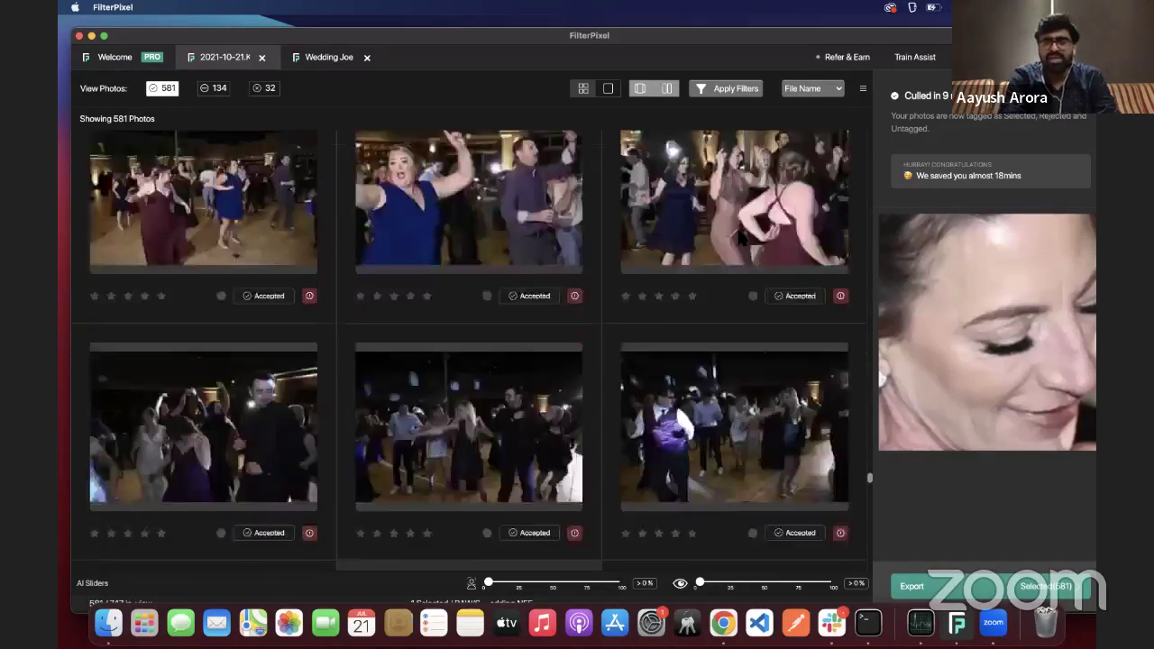
{"action": "scroll", "coordinate": [737, 236], "scroll_direction": "down", "scroll_amount": 3}
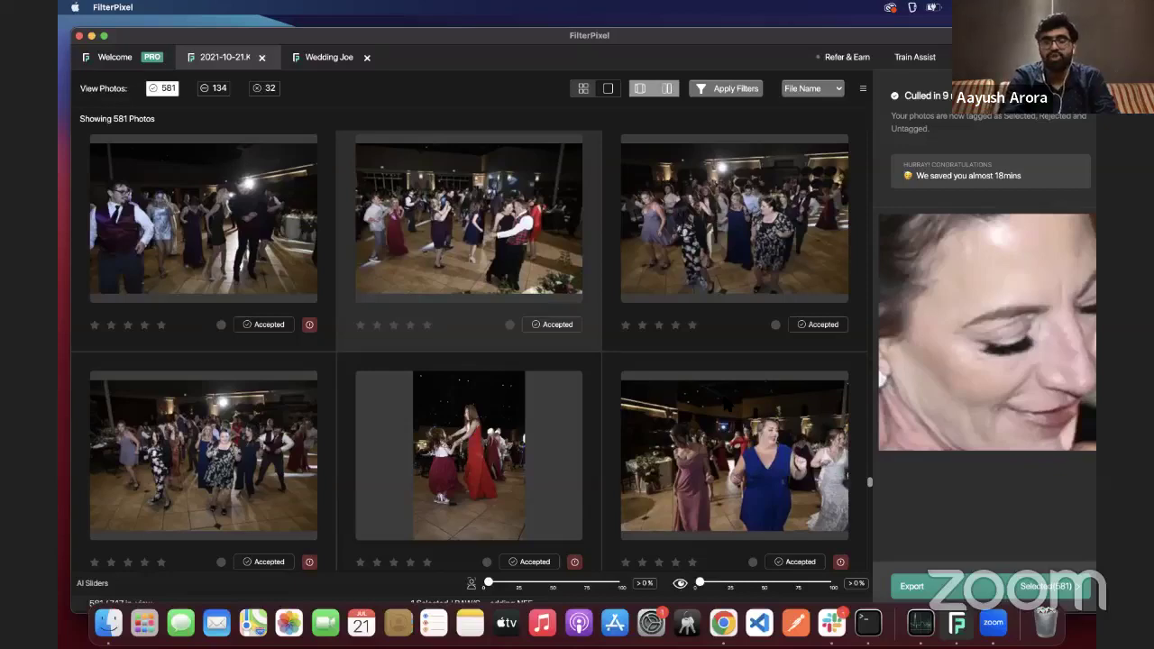
{"action": "left_click", "coordinate": [908, 586]}
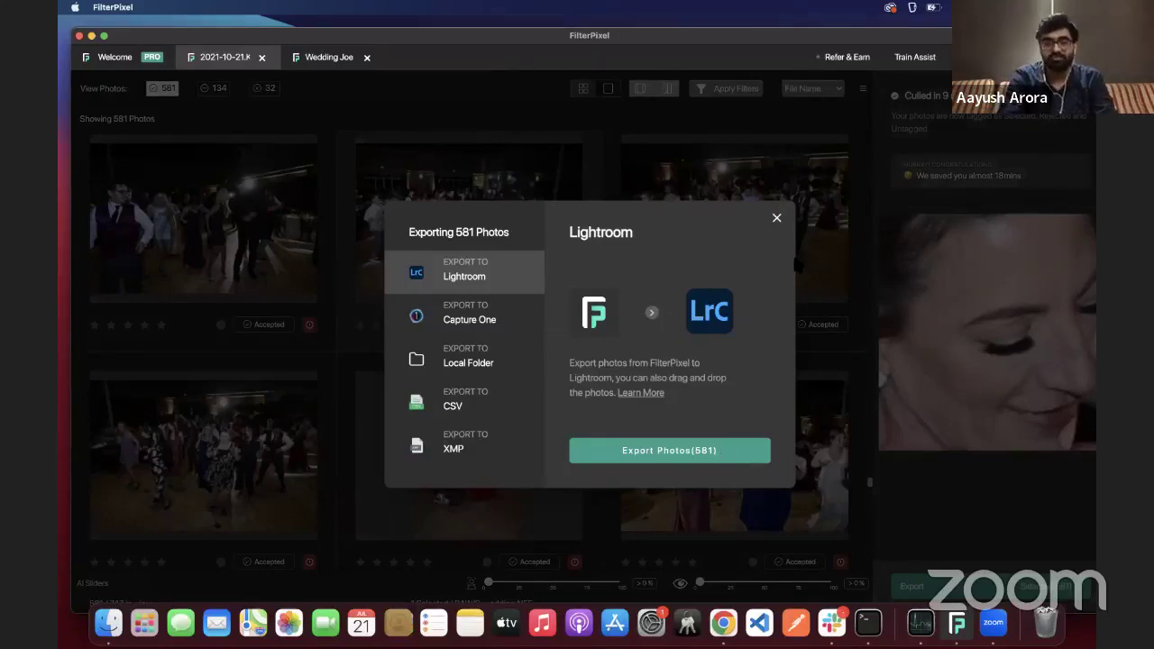
{"action": "left_click", "coordinate": [777, 218]}
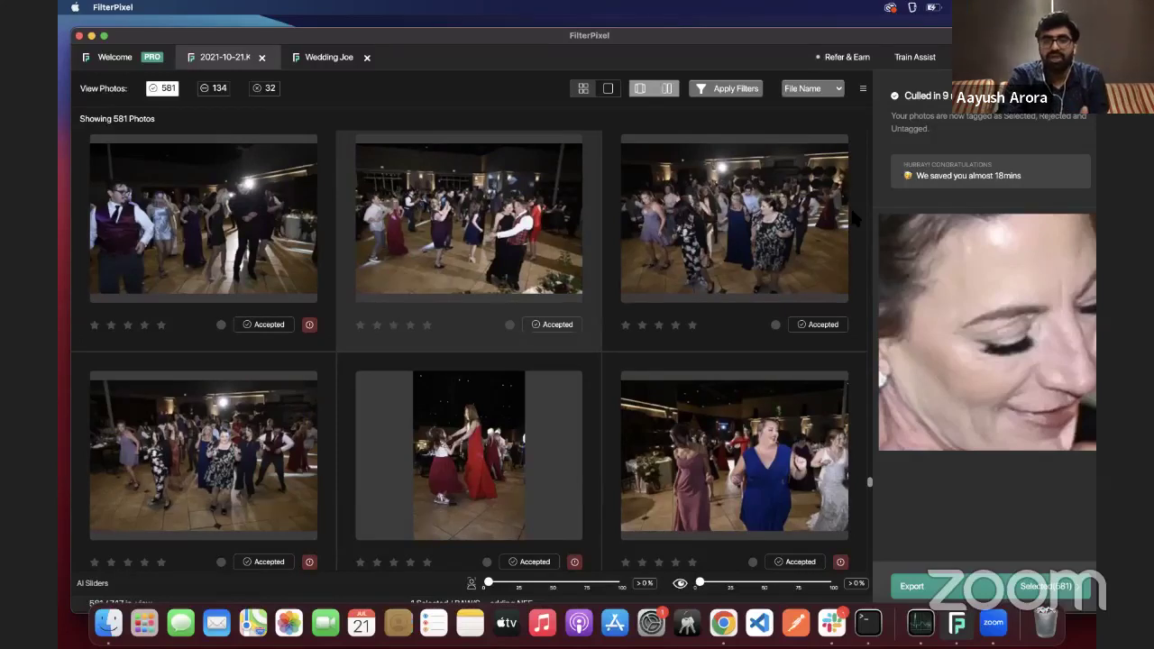
Enlarge the photo of two women dancing, one with both hands raised, and compare it with its neighbouring photos.
{"action": "scroll", "coordinate": [849, 206], "scroll_direction": "down", "scroll_amount": 3}
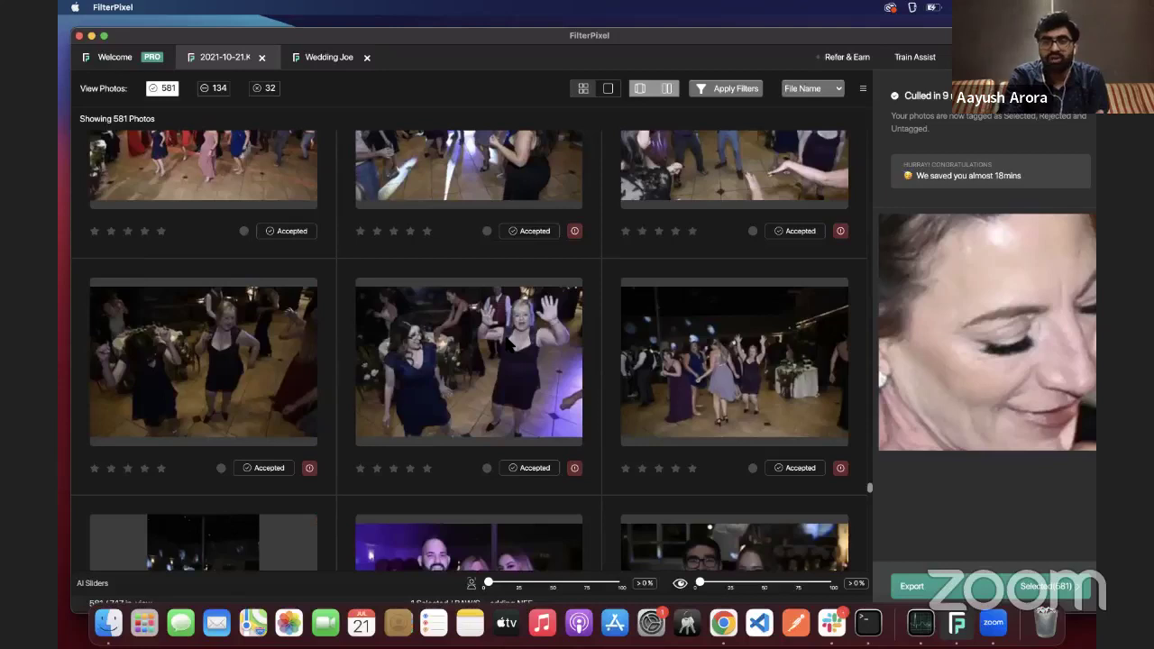
{"action": "left_click", "coordinate": [510, 346]}
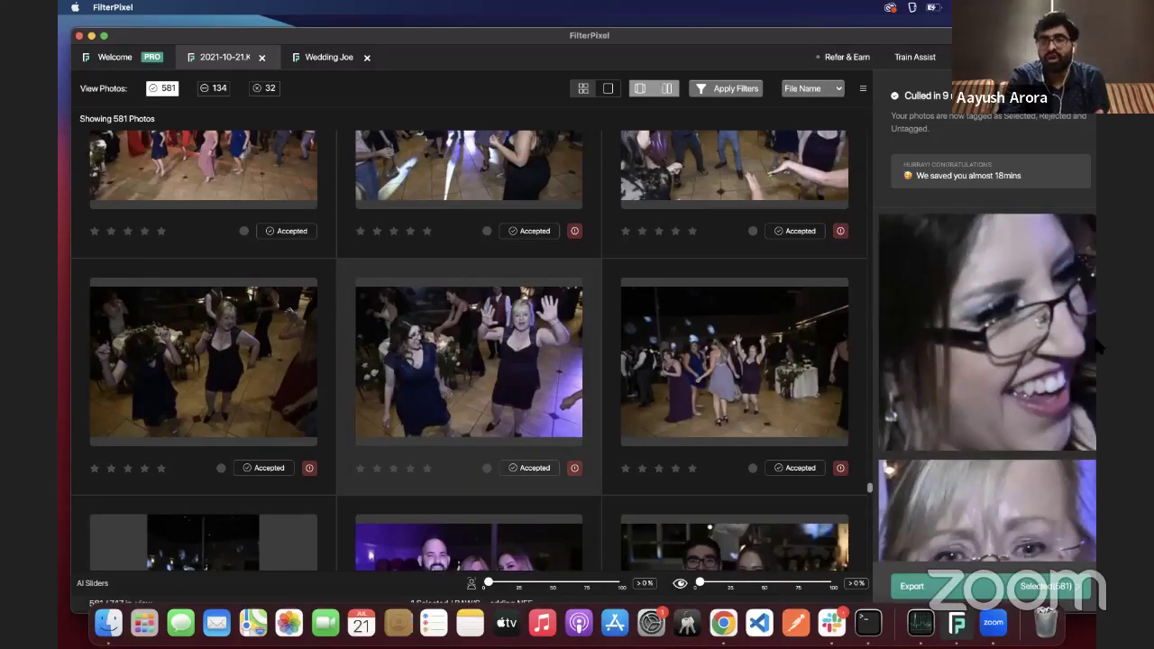
{"action": "double_click", "coordinate": [515, 370]}
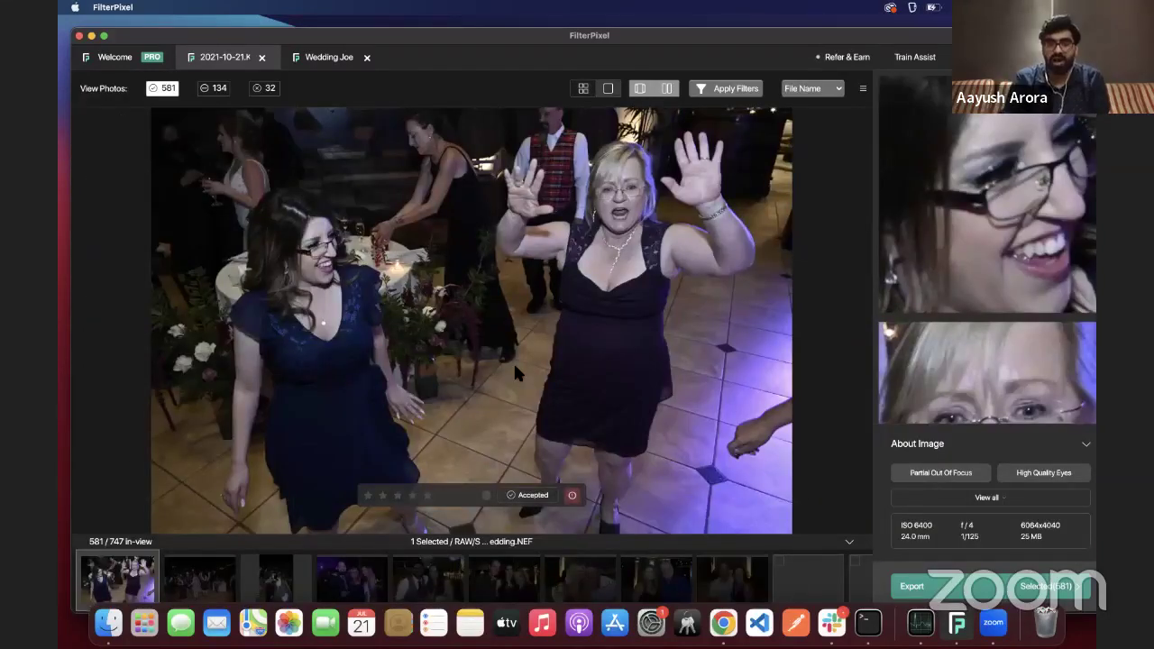
{"action": "key", "text": "Right"}
{"action": "key", "text": "Right"}
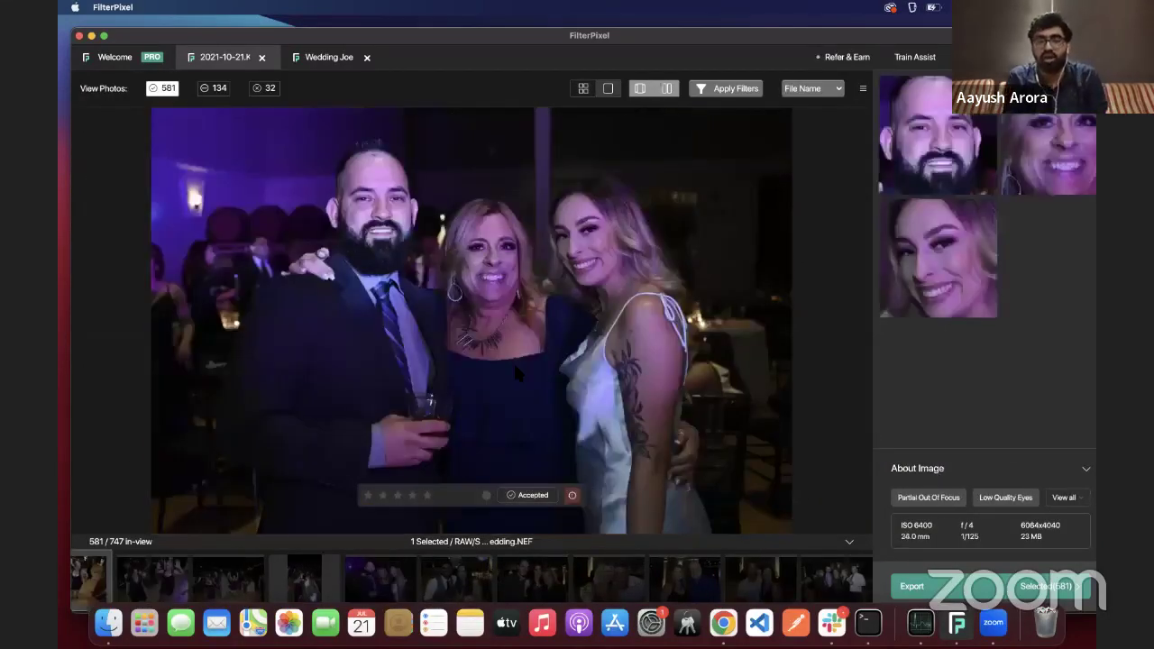
{"action": "key", "text": "Left"}
{"action": "key", "text": "Left"}
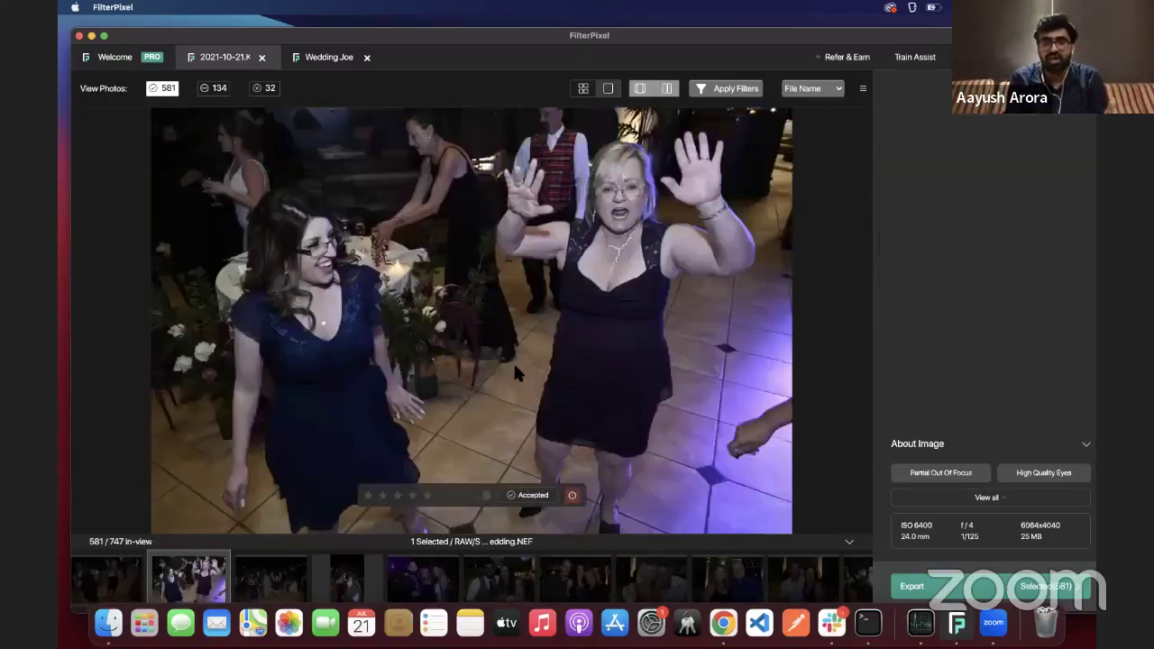
{"action": "key", "text": "Right"}
{"action": "key", "text": "Right"}
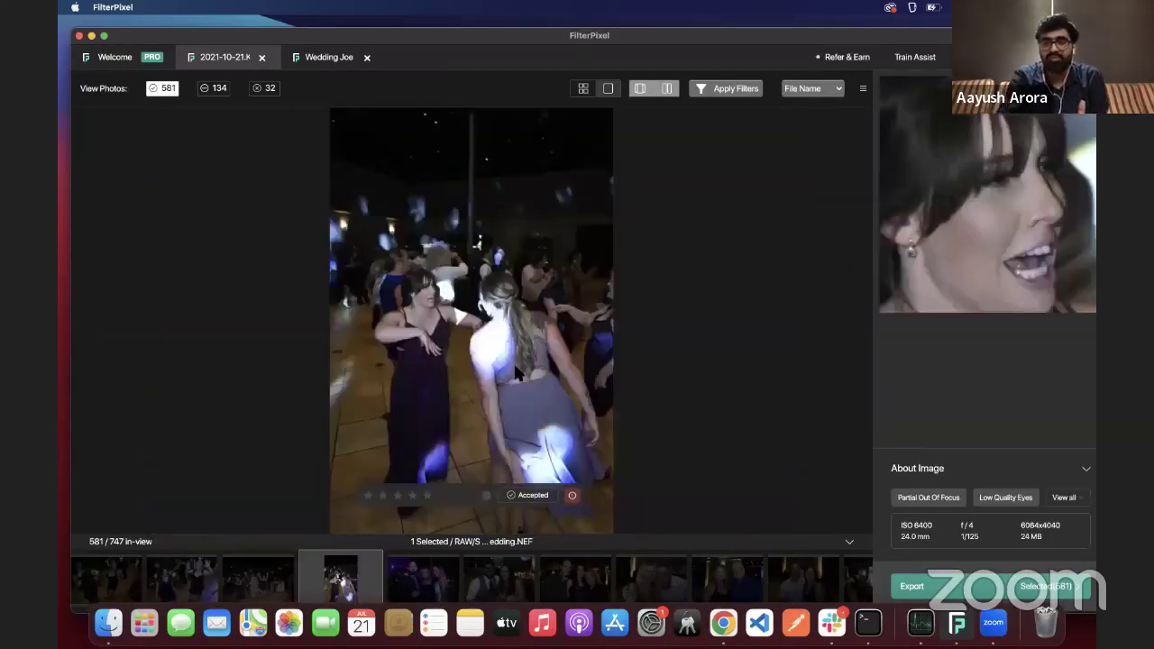
Collapse the image details and check the key faces of the evening portraits through to the group of five guests.
{"action": "left_click", "coordinate": [1079, 467]}
{"action": "key", "text": "Right"}
{"action": "key", "text": "Right"}
{"action": "key", "text": "Right"}
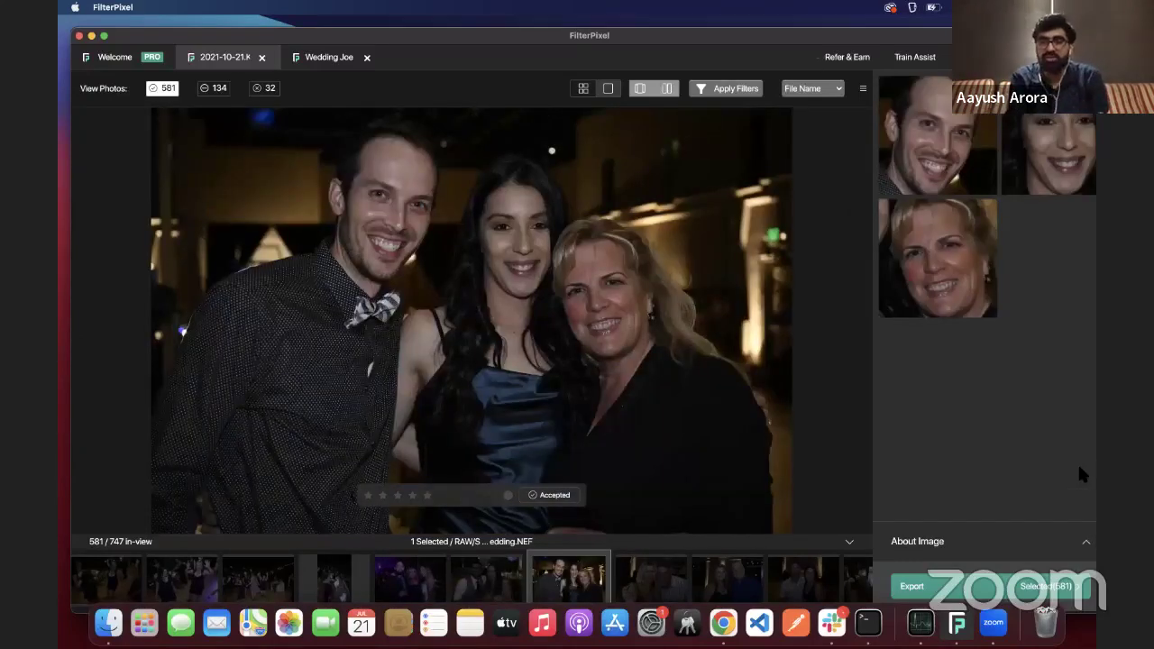
{"action": "key", "text": "Right"}
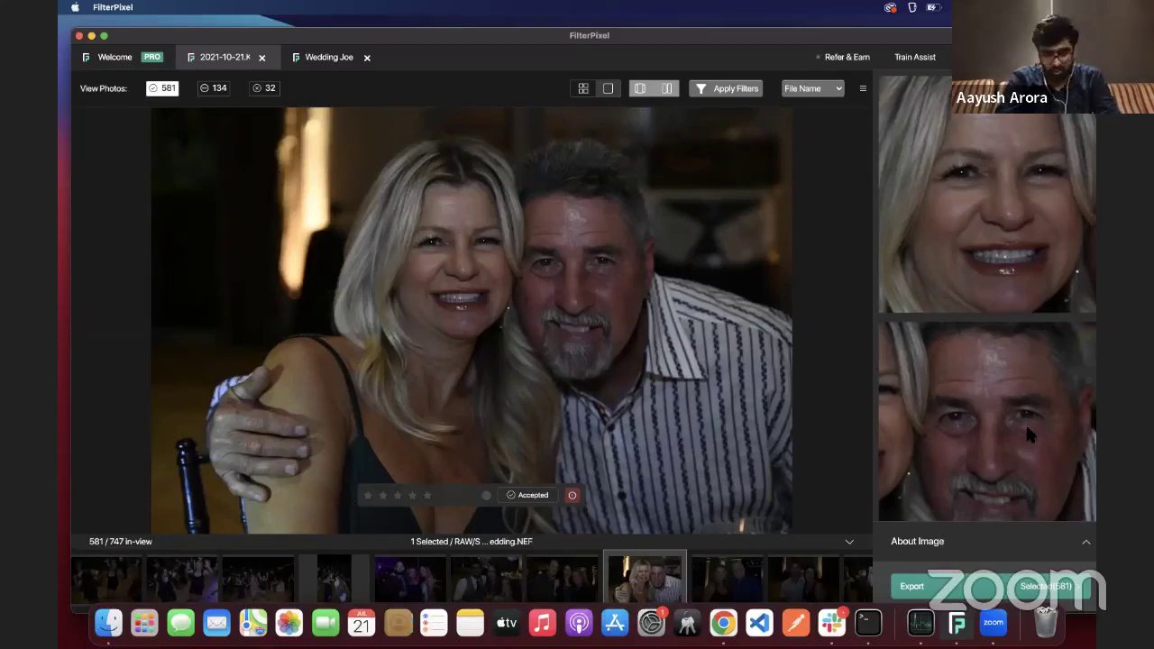
{"action": "mouse_move", "coordinate": [526, 492]}
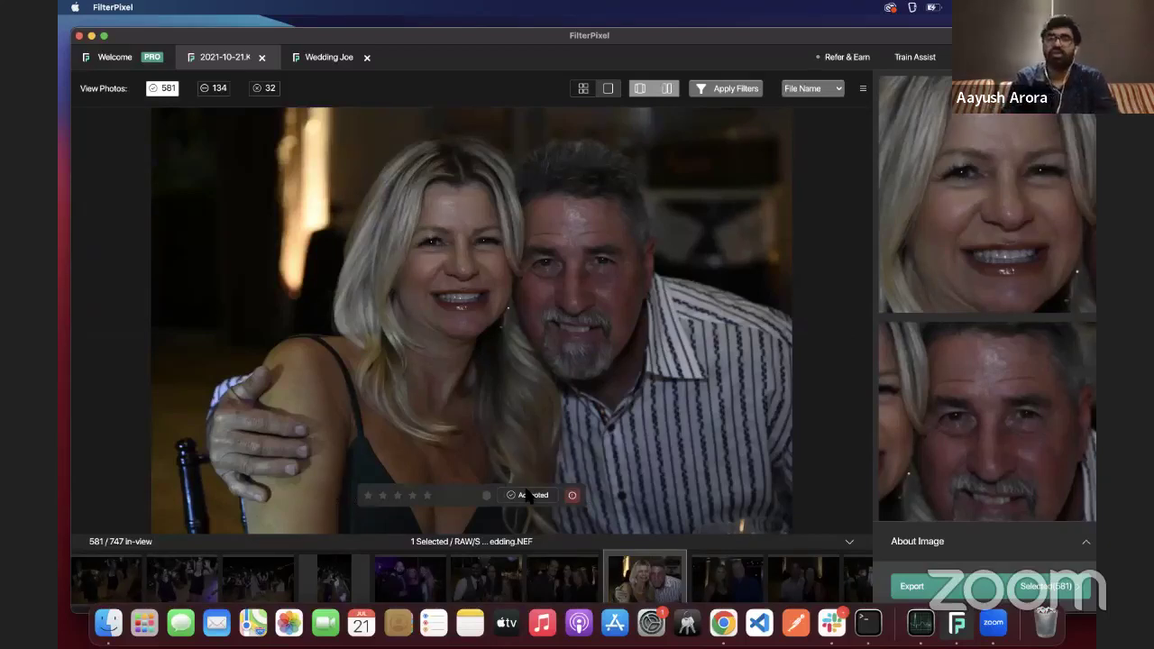
{"action": "key", "text": "Right"}
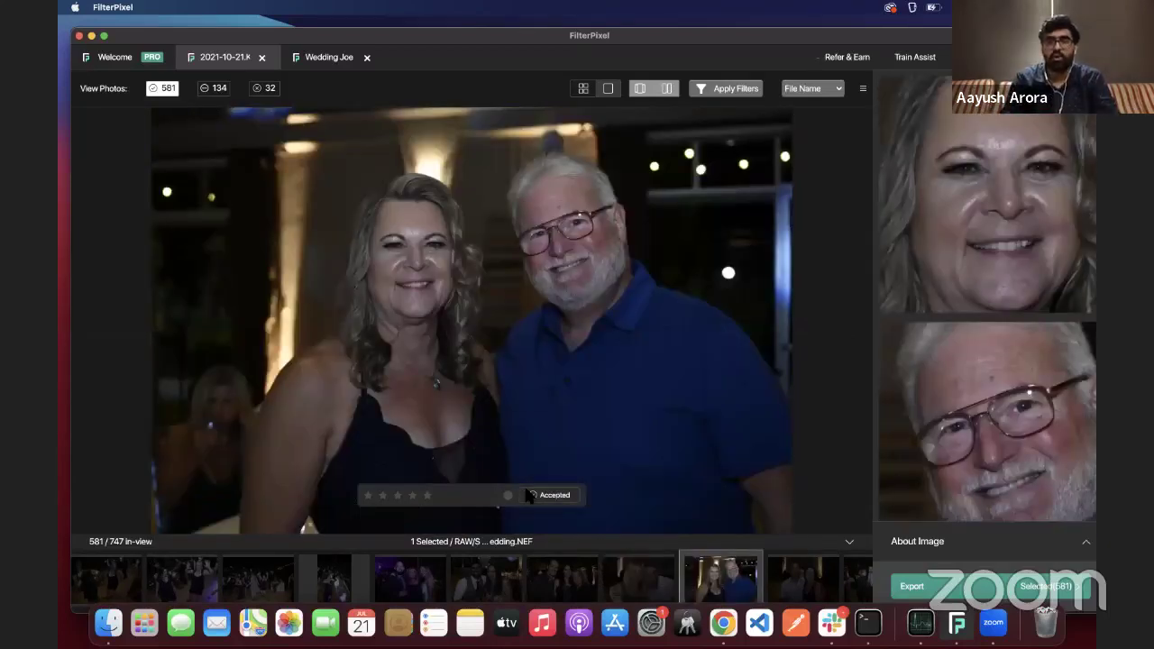
{"action": "key", "text": "Right"}
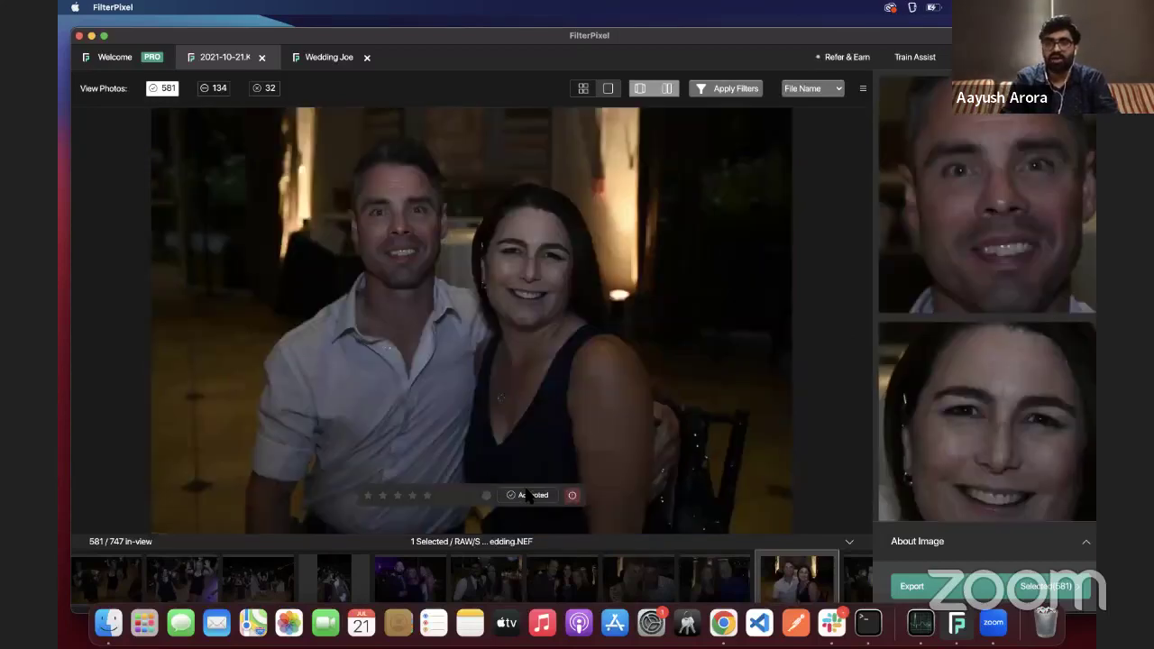
{"action": "key", "text": "Right"}
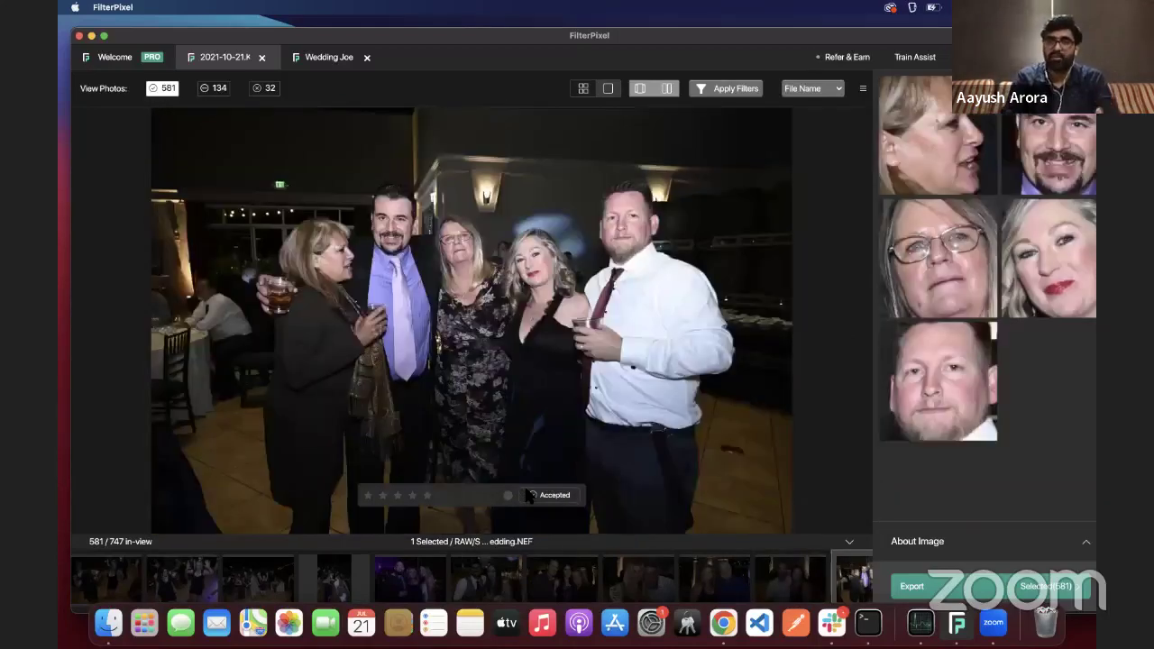
Check the key faces from the older couple's portraits through to the photo of the dancing pair with the floral dress.
{"action": "key", "text": "Right"}
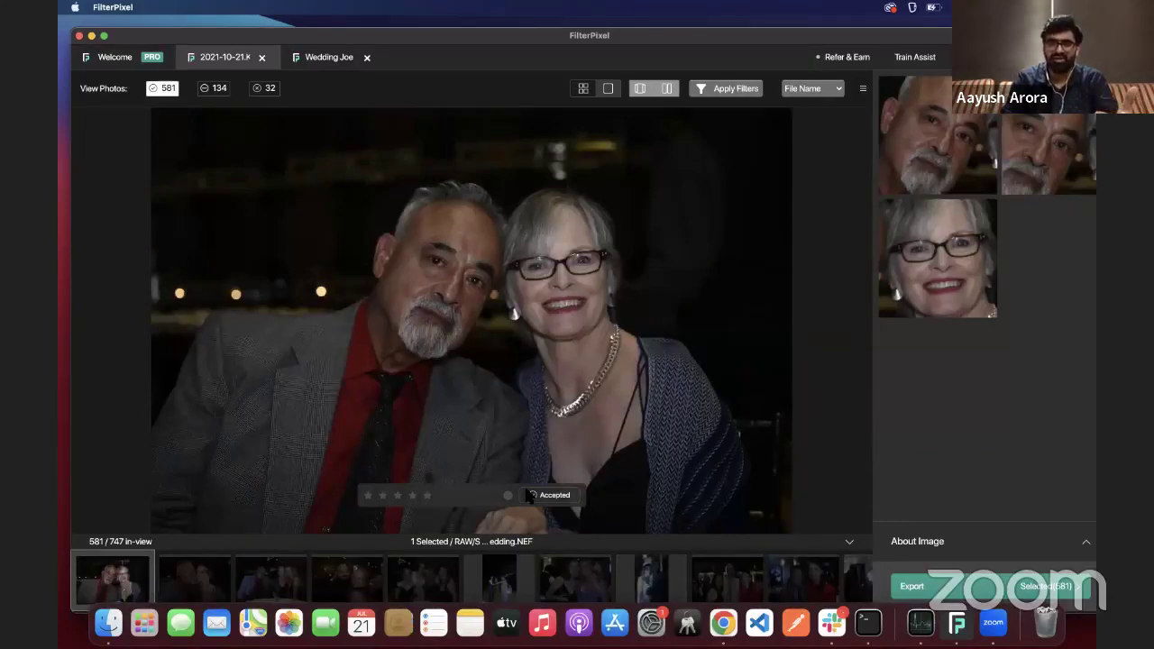
{"action": "key", "text": "Right"}
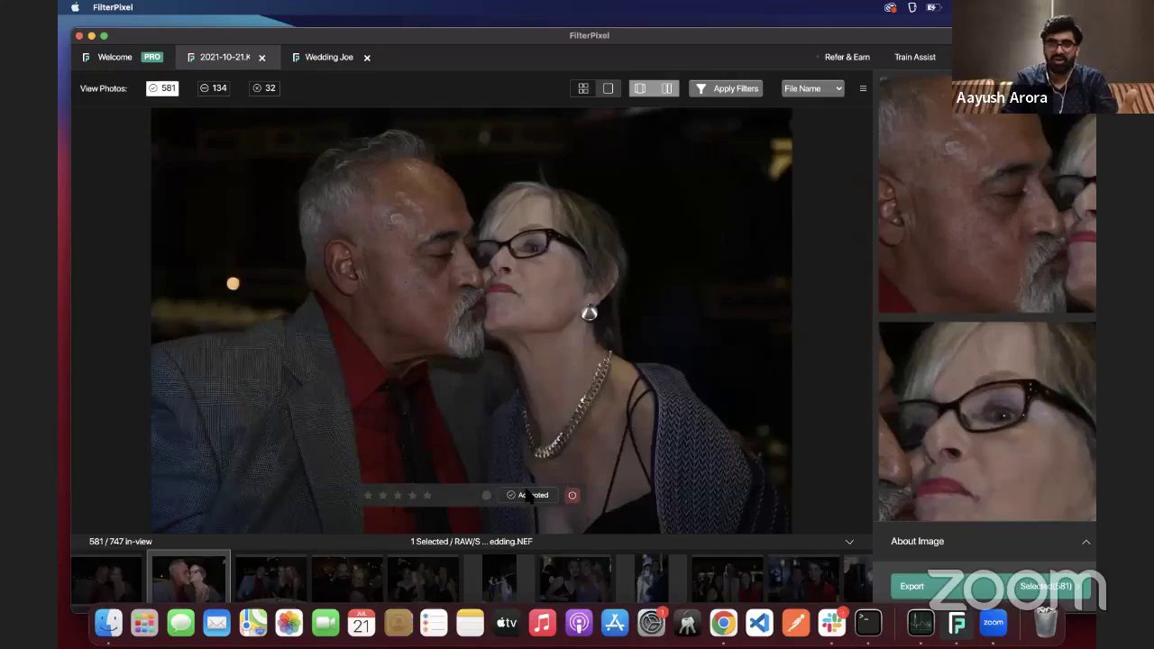
{"action": "key", "text": "Right"}
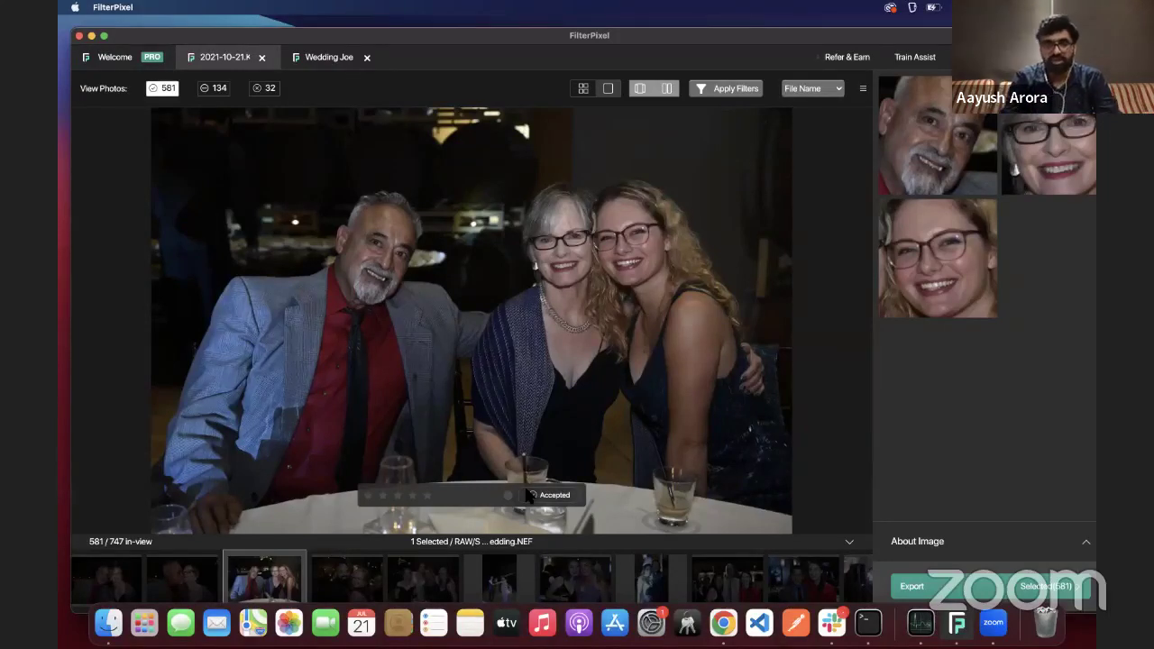
{"action": "key", "text": "Right"}
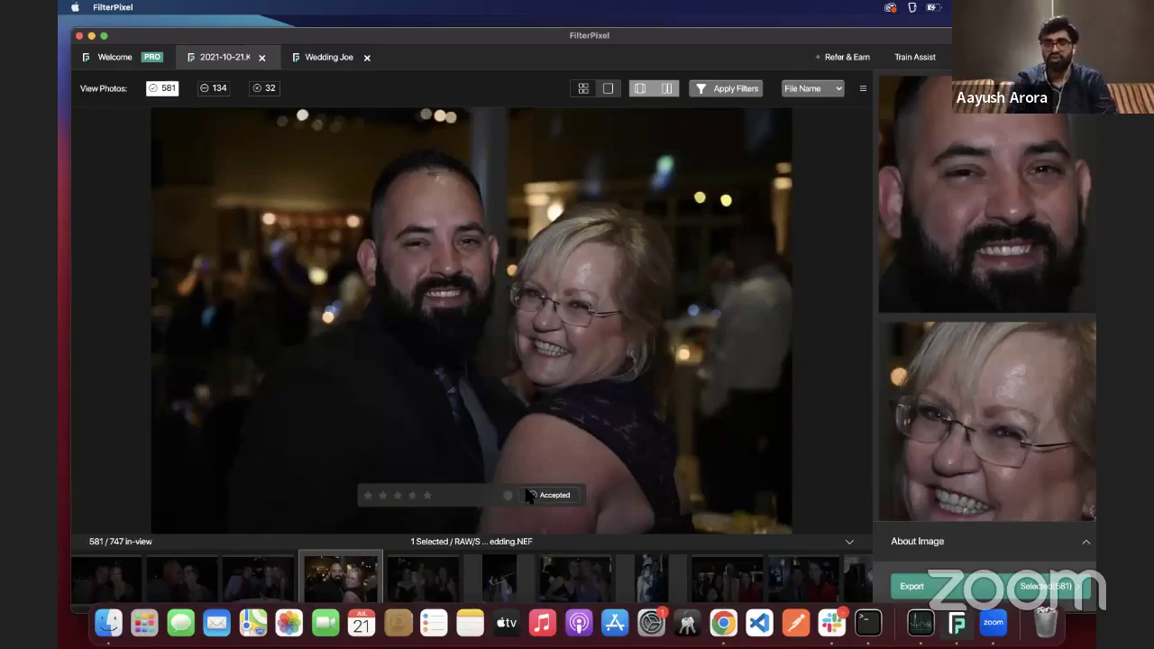
{"action": "key", "text": "Right"}
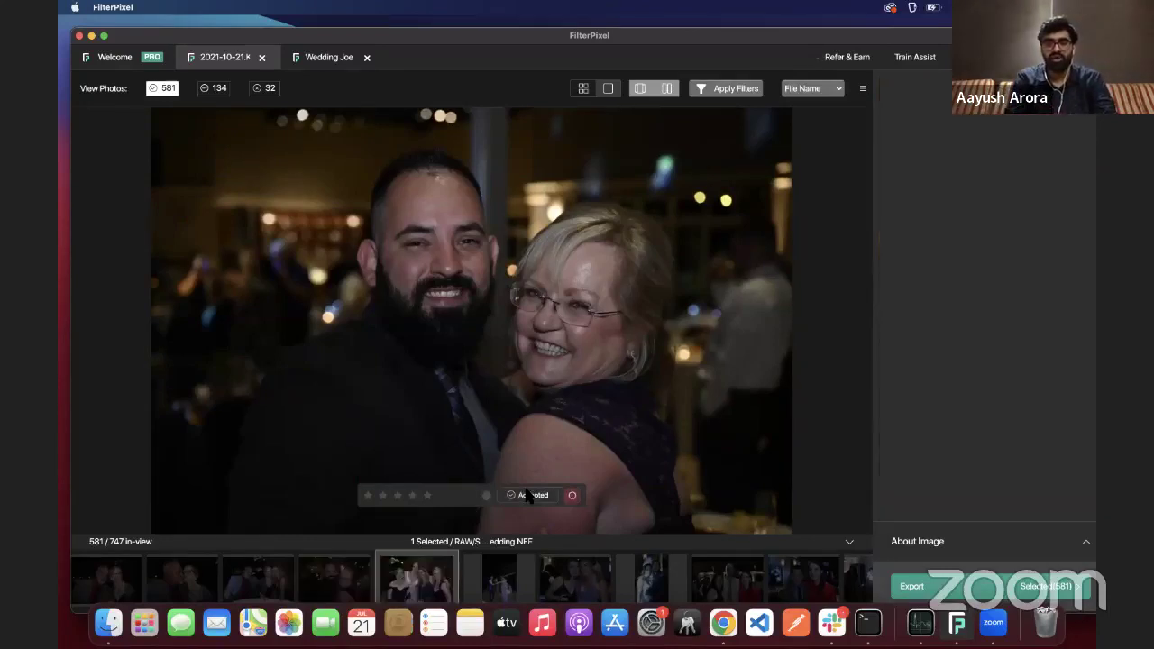
{"action": "key", "text": "Right"}
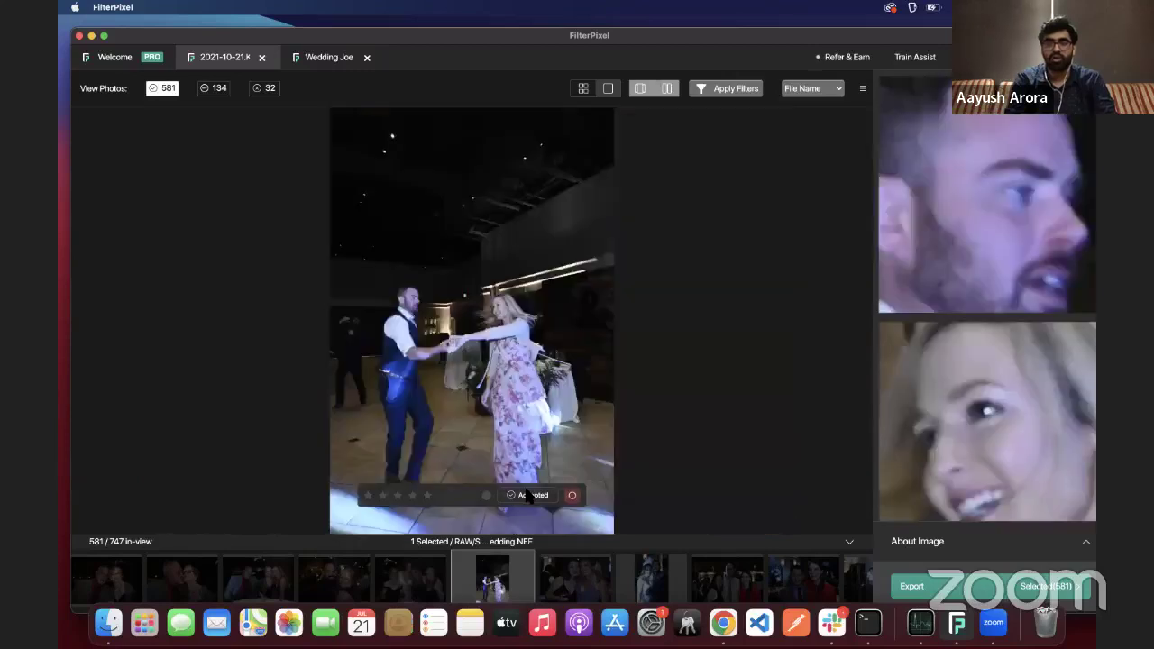
Reject the portrait of the man in a tie between two women, and continue to the photo with the silver backdrop.
{"action": "key", "text": "Right"}
{"action": "key", "text": "Right"}
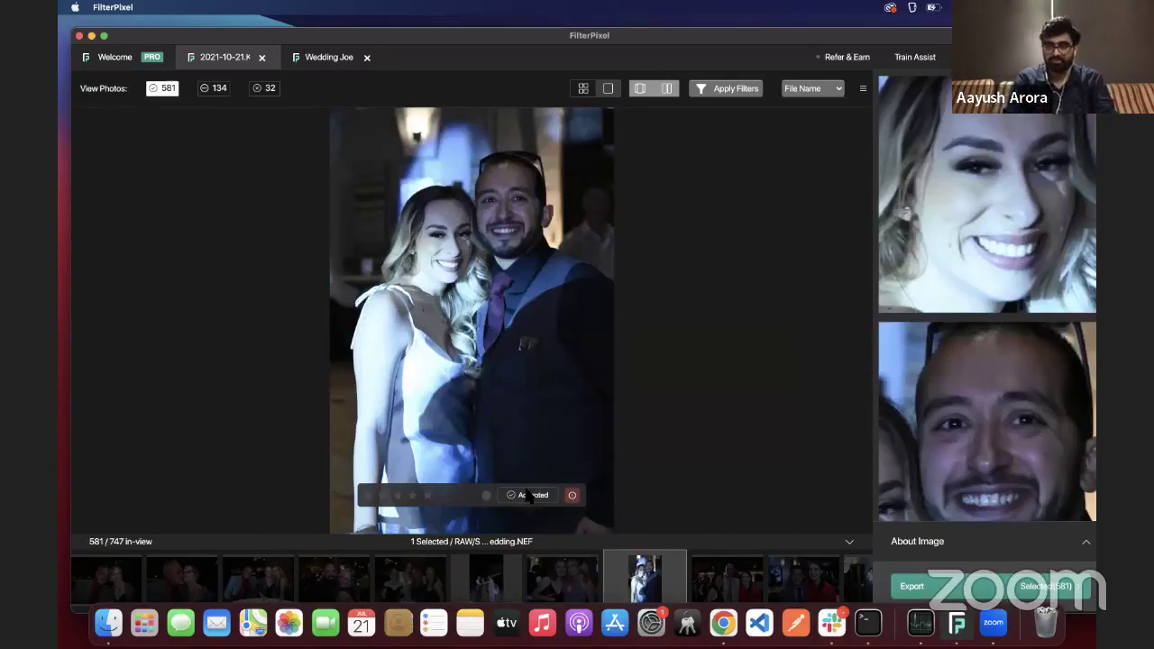
{"action": "key", "text": "Right"}
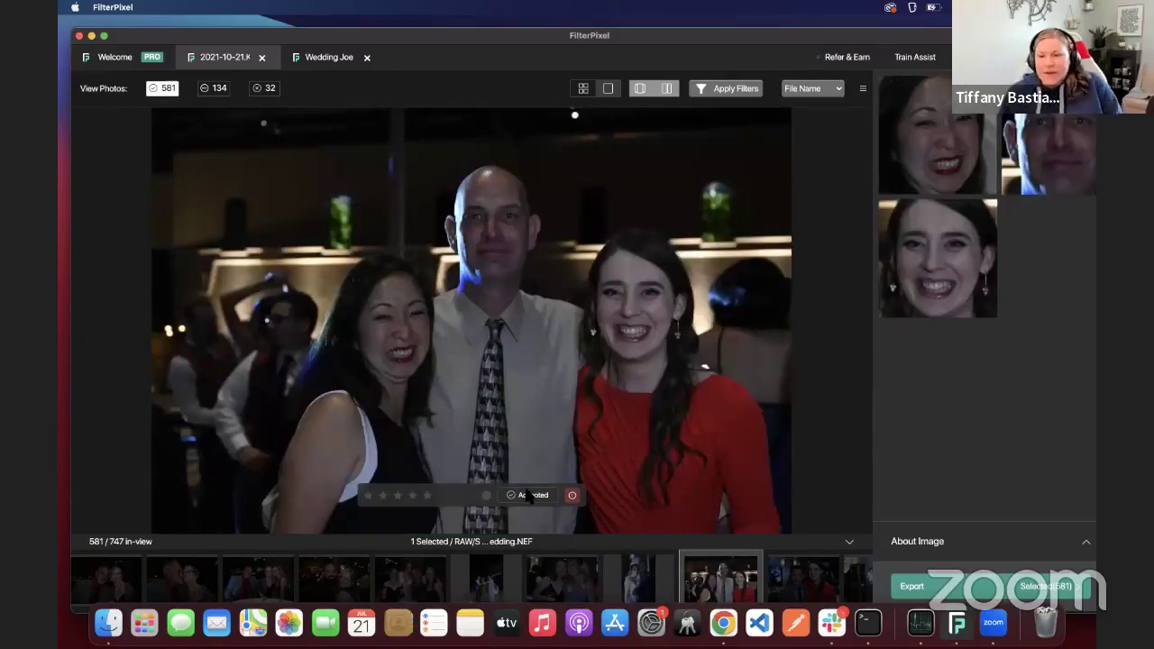
{"action": "key", "text": "x"}
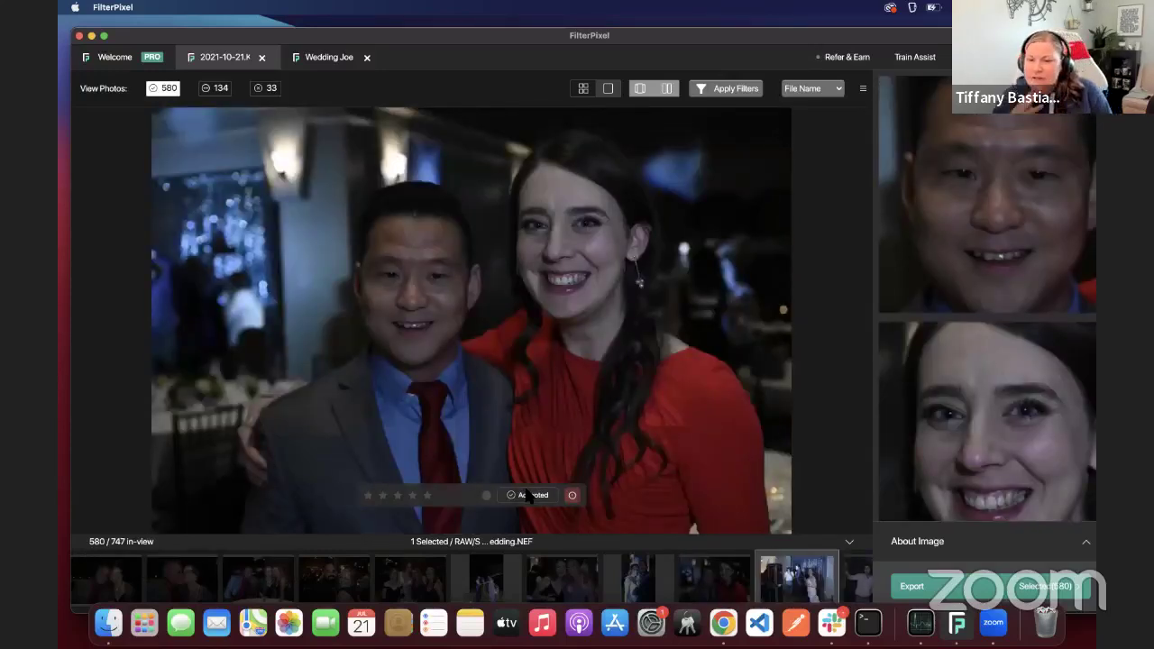
{"action": "key", "text": "Right"}
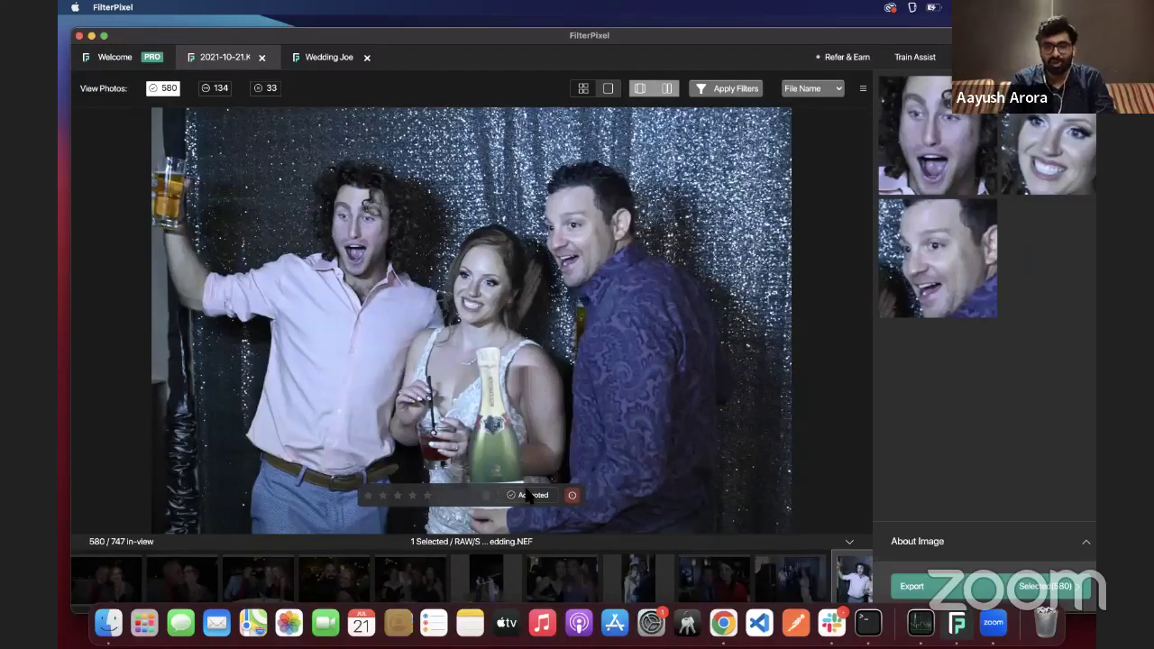
Check the key faces from the silver backdrop photo through the bar and table portraits to the family on the sofa.
{"action": "left_click", "coordinate": [530, 496]}
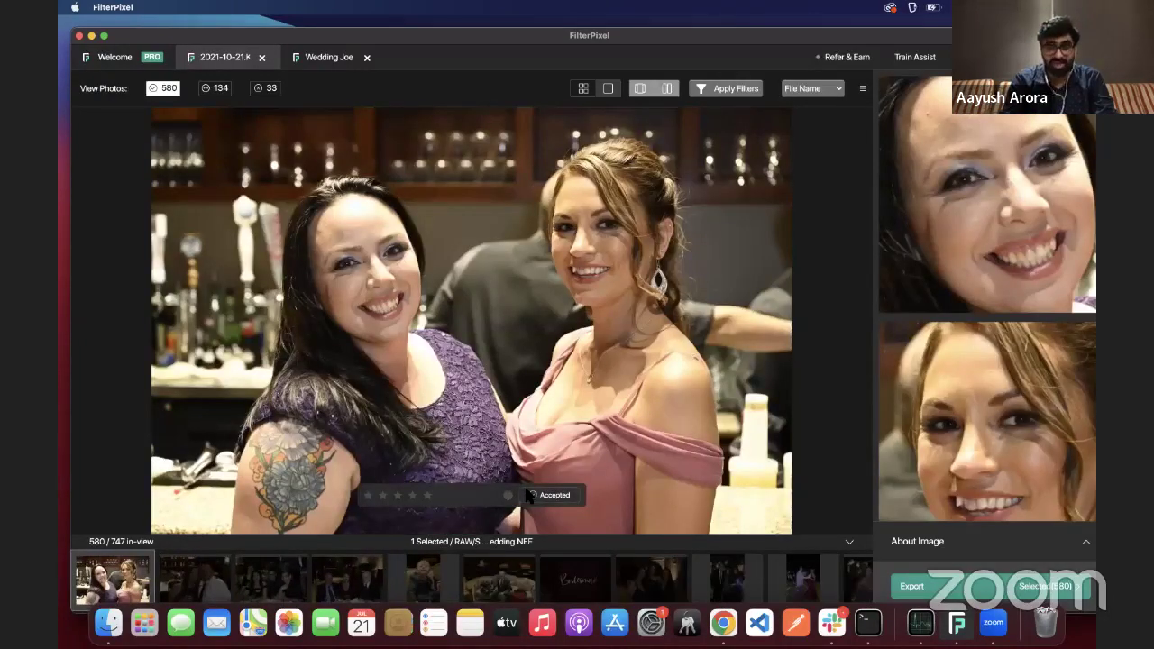
{"action": "left_click", "coordinate": [530, 495]}
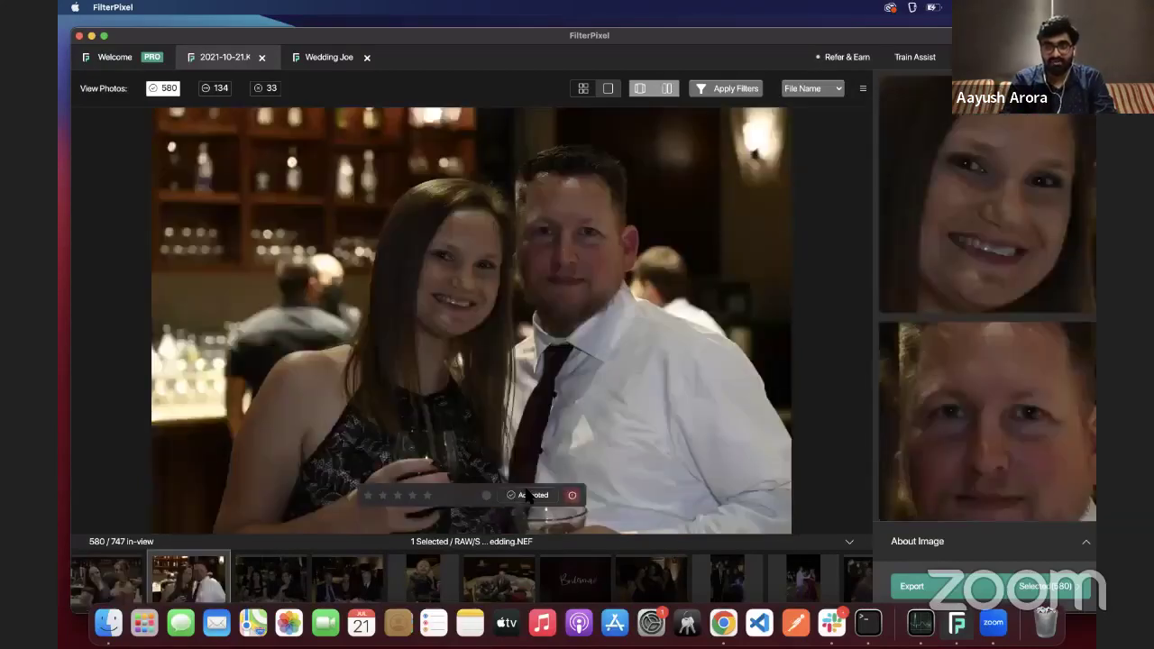
{"action": "left_click", "coordinate": [529, 496]}
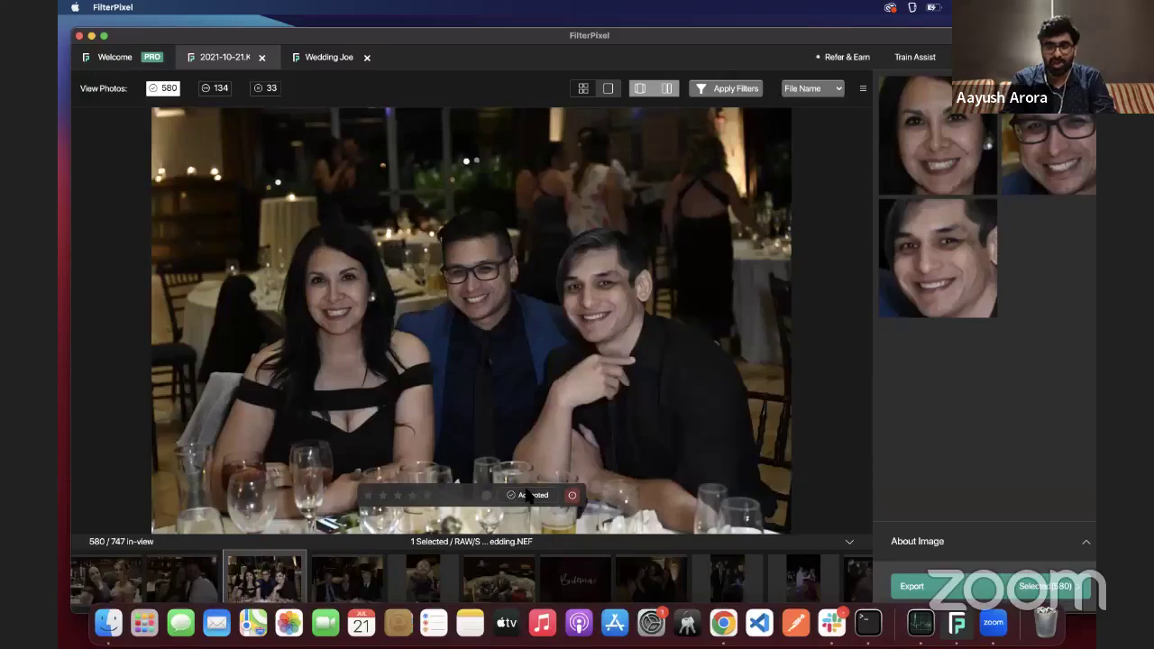
{"action": "left_click", "coordinate": [530, 496]}
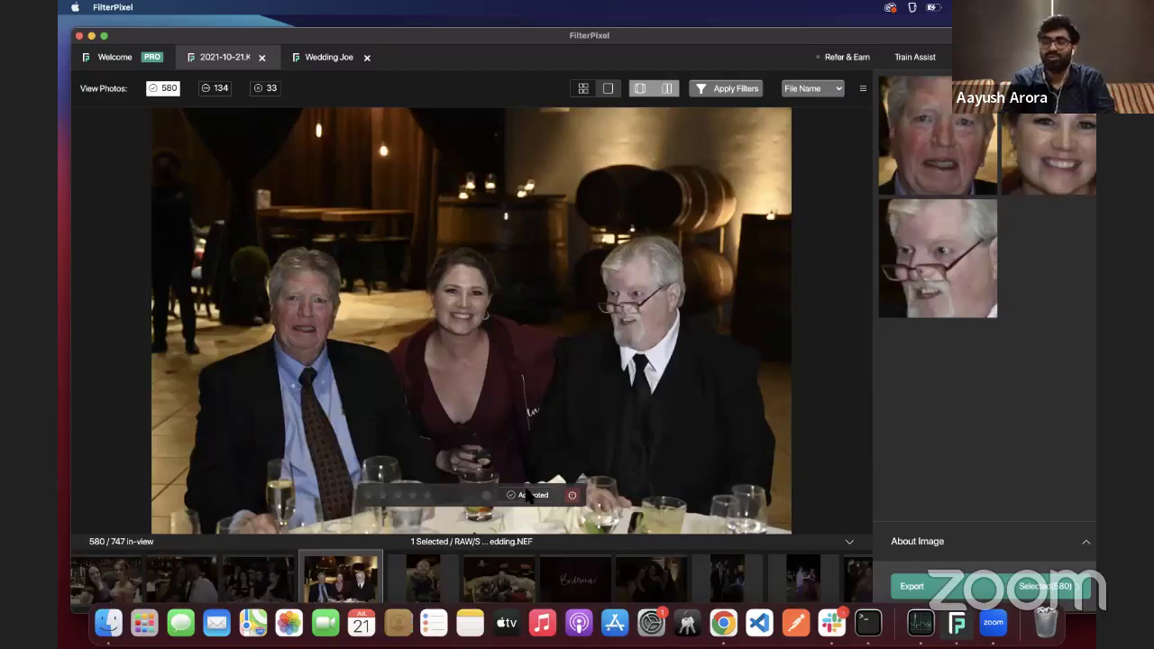
{"action": "key", "text": "Right"}
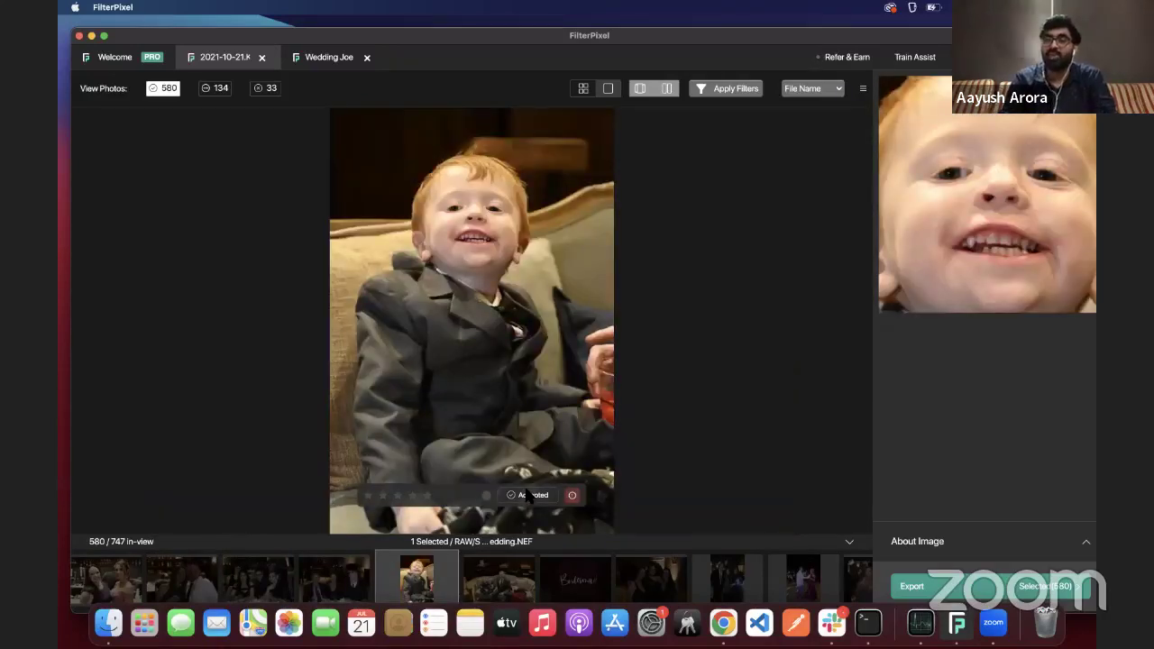
{"action": "key", "text": "Right"}
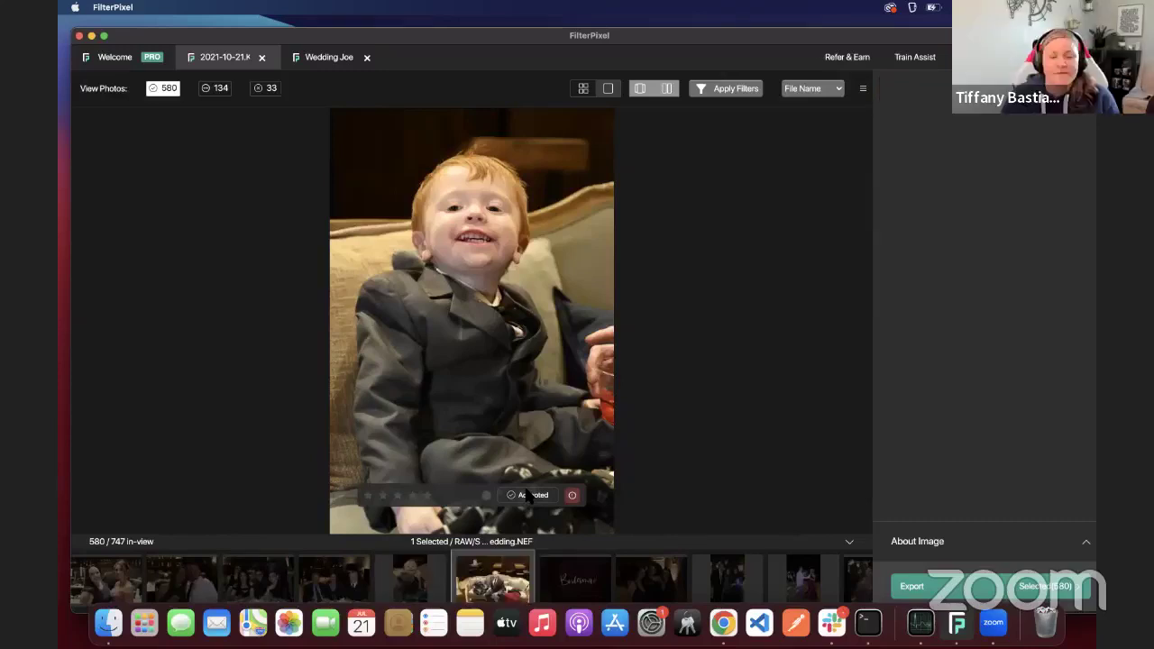
{"action": "key", "text": "Right"}
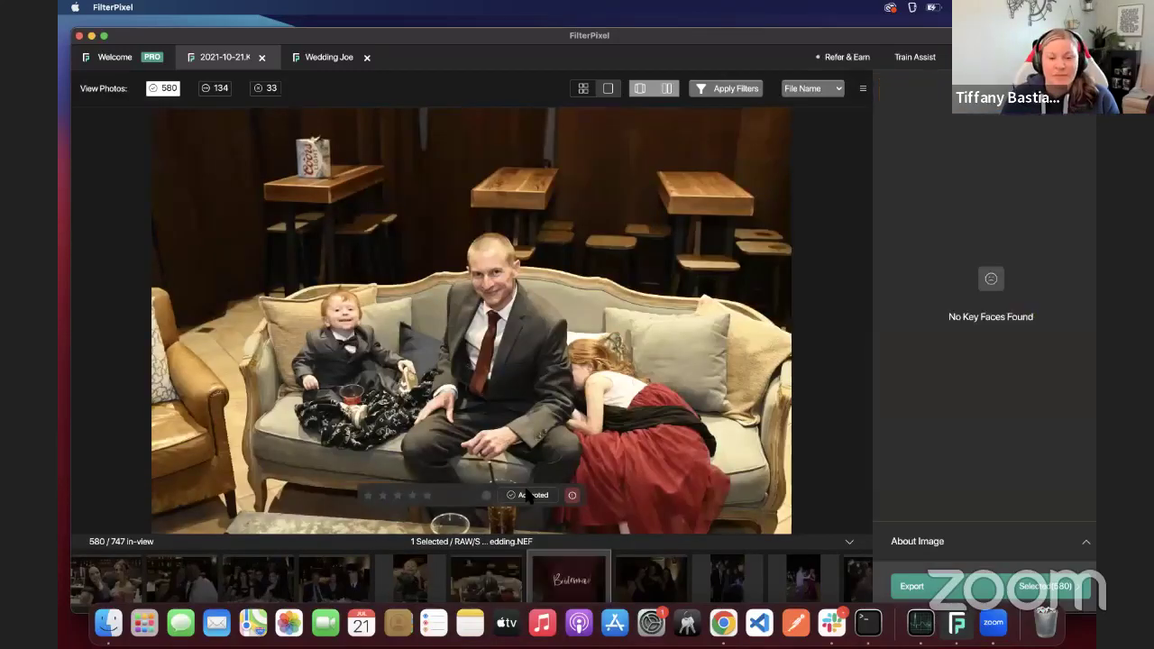
Check the key faces from the three women's portrait past the dancing couple to the group of four under the string lights.
{"action": "key", "text": "Right"}
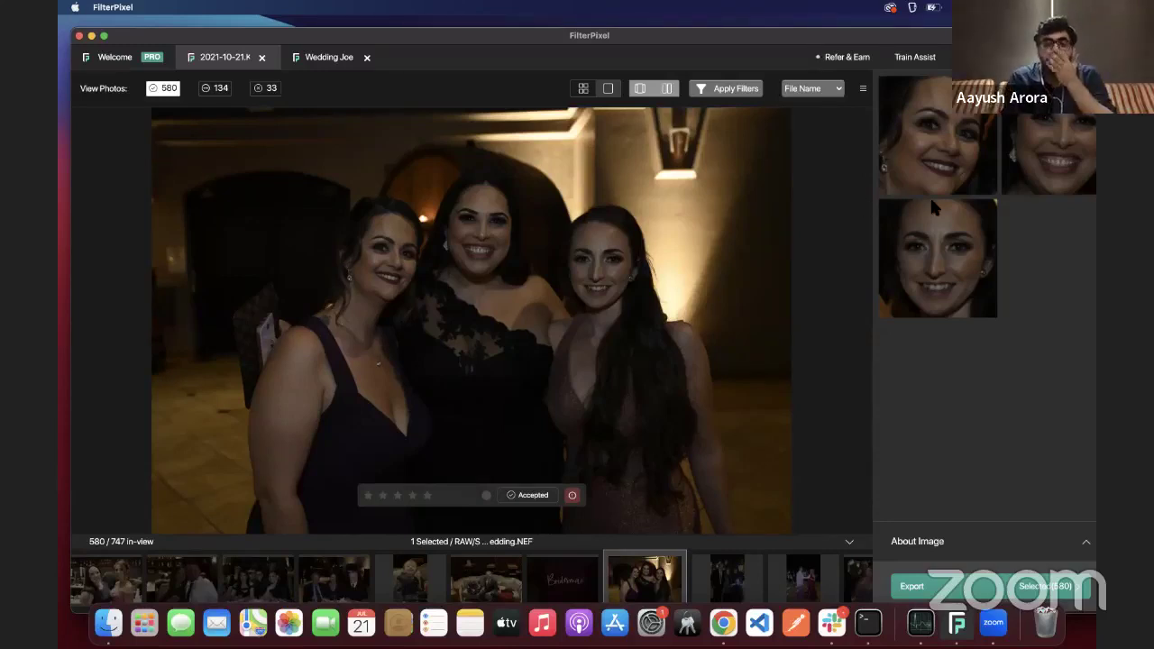
{"action": "key", "text": "Right"}
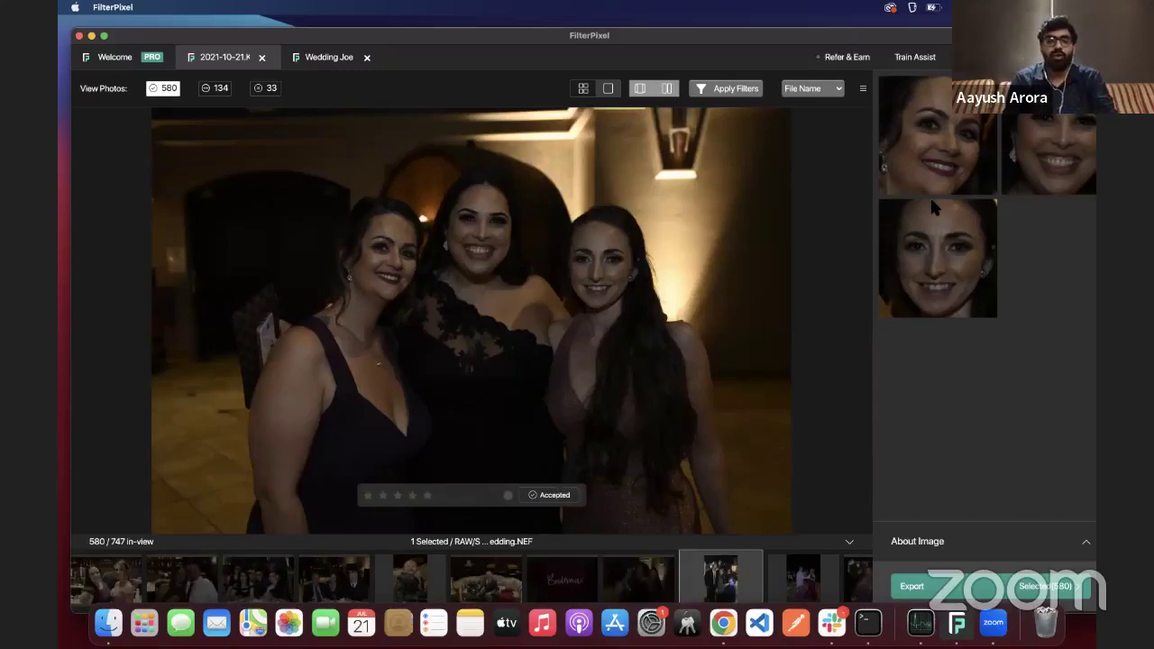
{"action": "key", "text": "Right"}
{"action": "key", "text": "Right"}
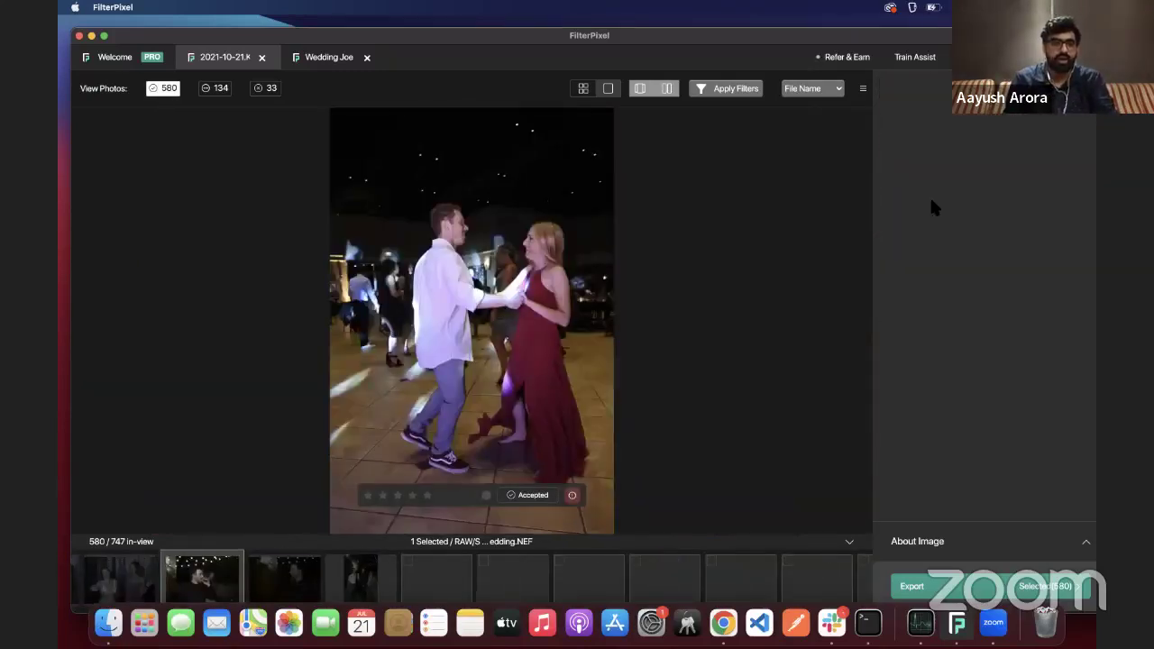
{"action": "key", "text": "Right"}
{"action": "key", "text": "Right"}
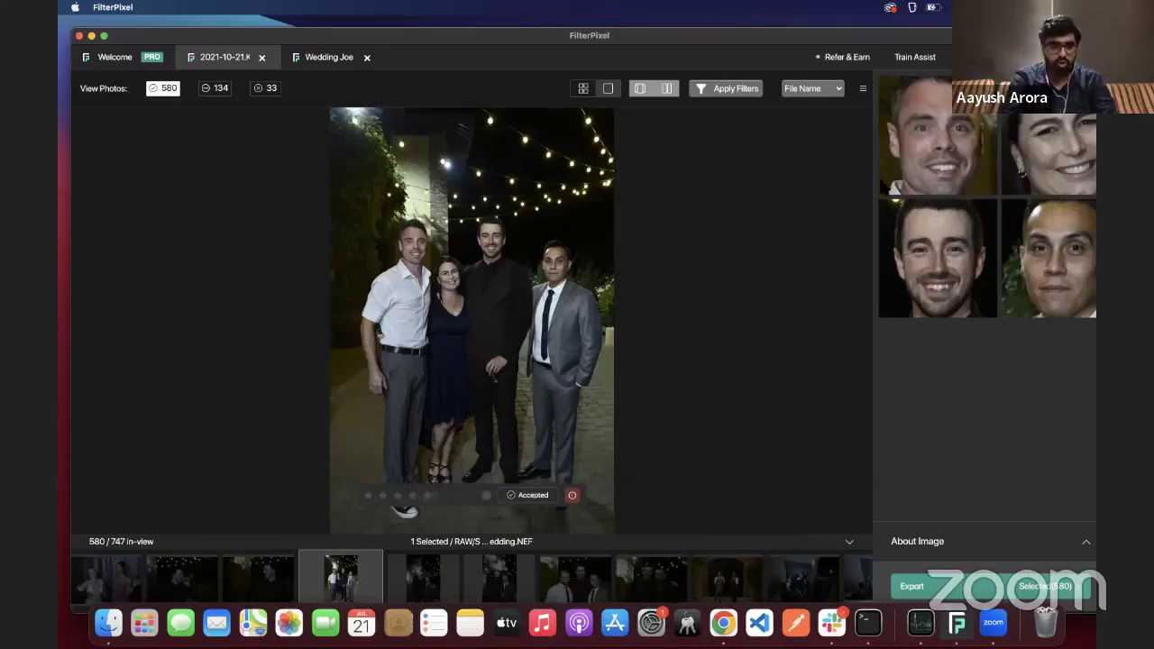
Switch to Adobe Lightroom Classic and display the wedding group photo in front of the wooden pergola.
{"action": "key", "text": "super+space"}
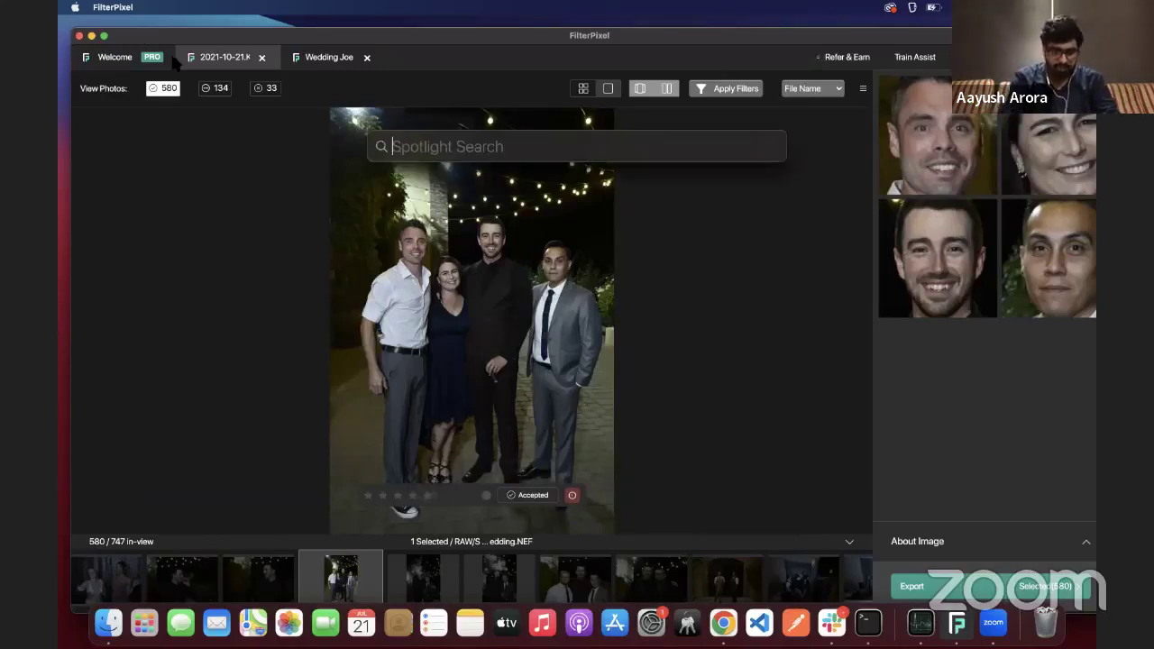
{"action": "type", "text": "ligh"}
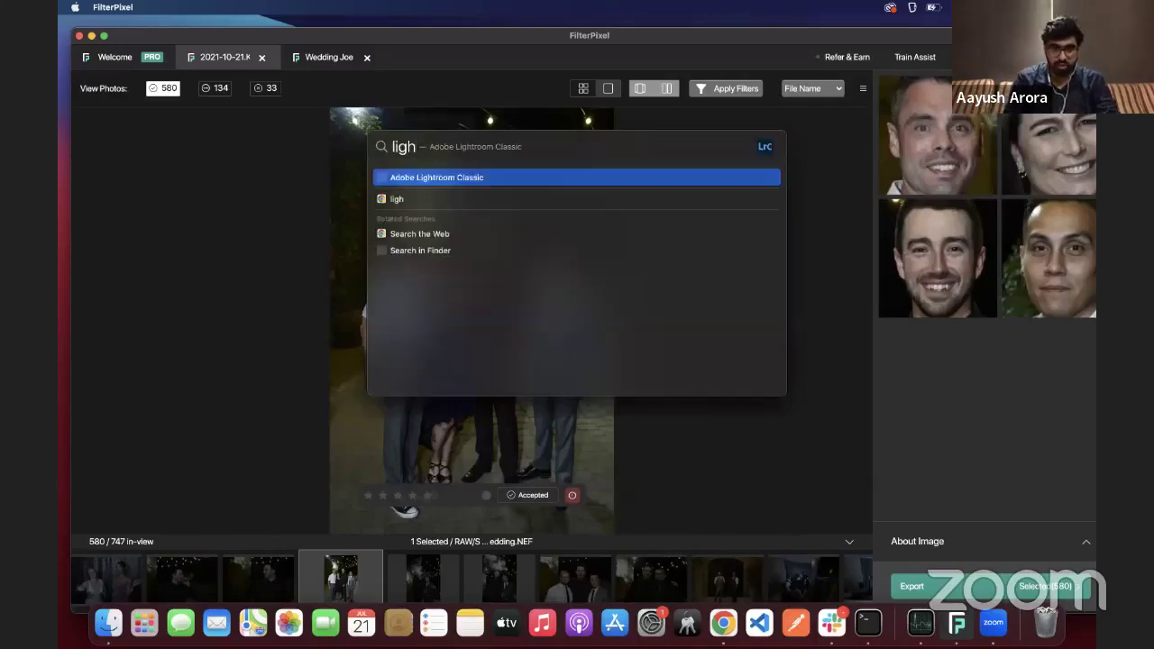
{"action": "key", "text": "Return"}
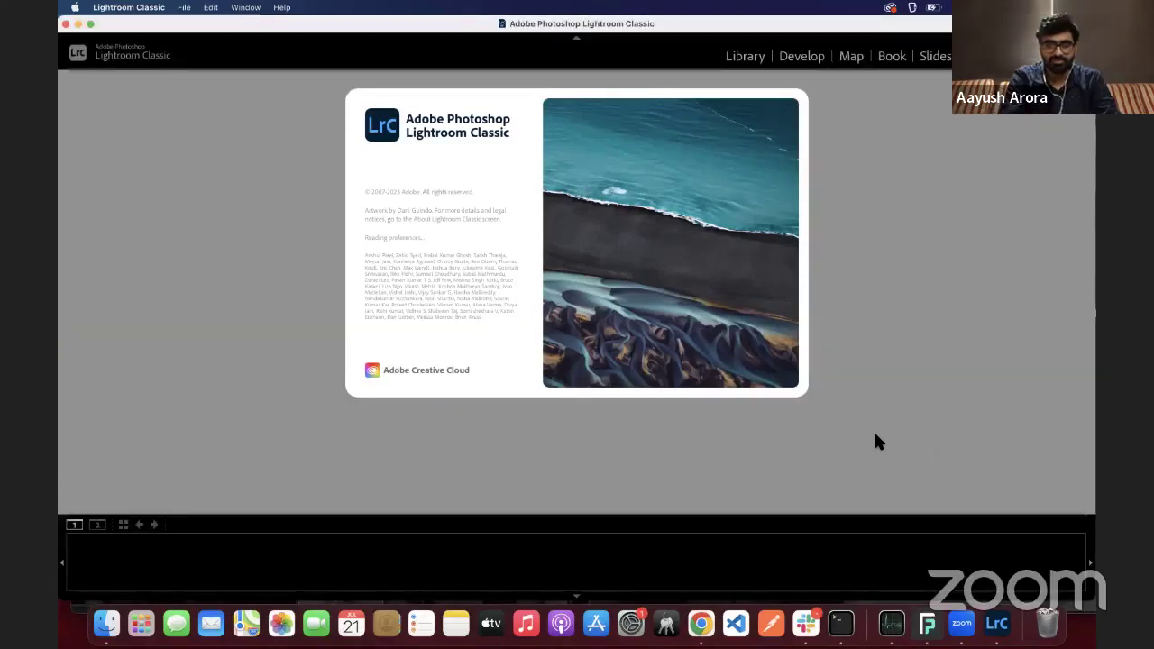
{"action": "right_click", "coordinate": [928, 622]}
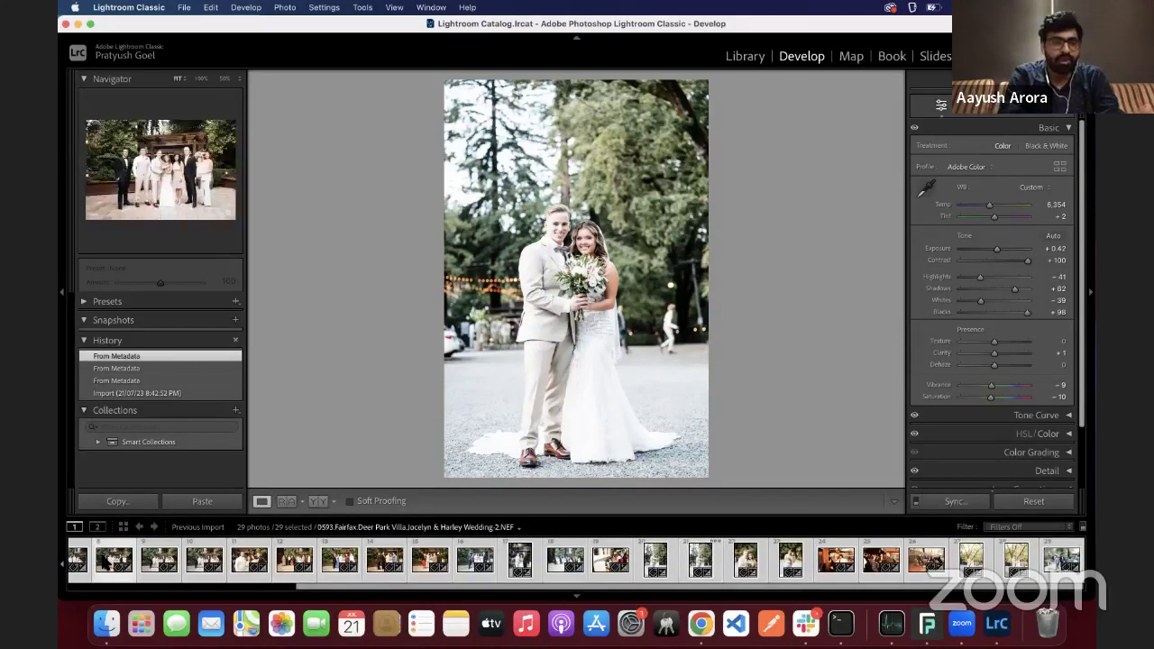
{"action": "left_click", "coordinate": [102, 559]}
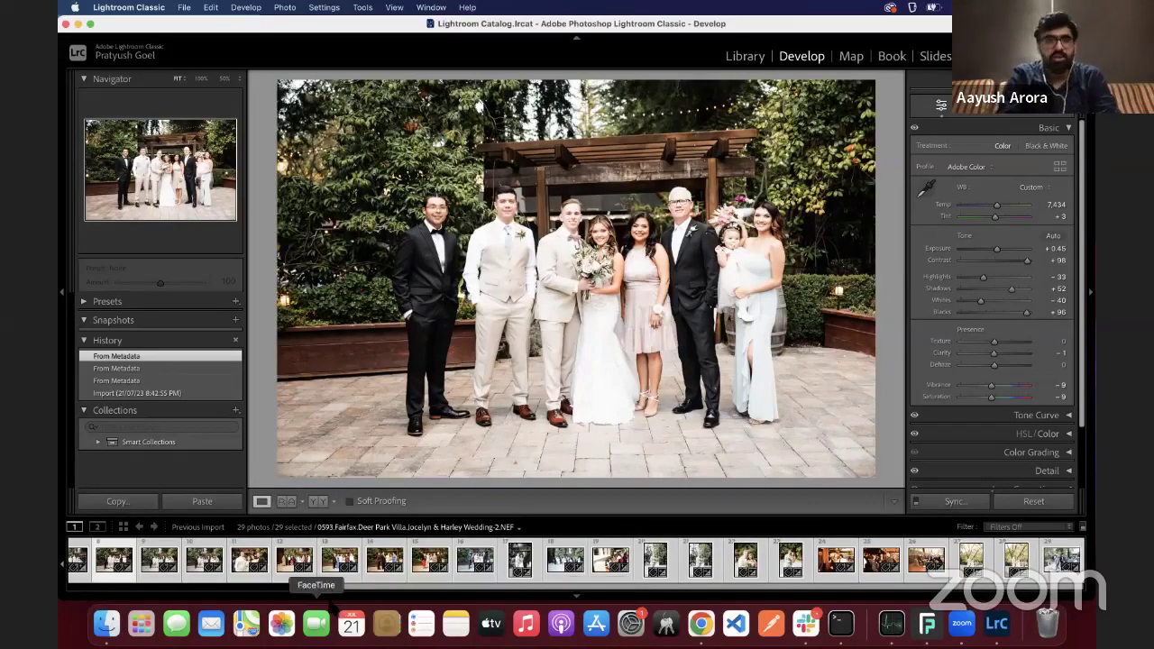
Examine the Plug-in Manager's file chooser for adding the FilterPixel plug-in, and close it without adding anything.
{"action": "left_click", "coordinate": [183, 9]}
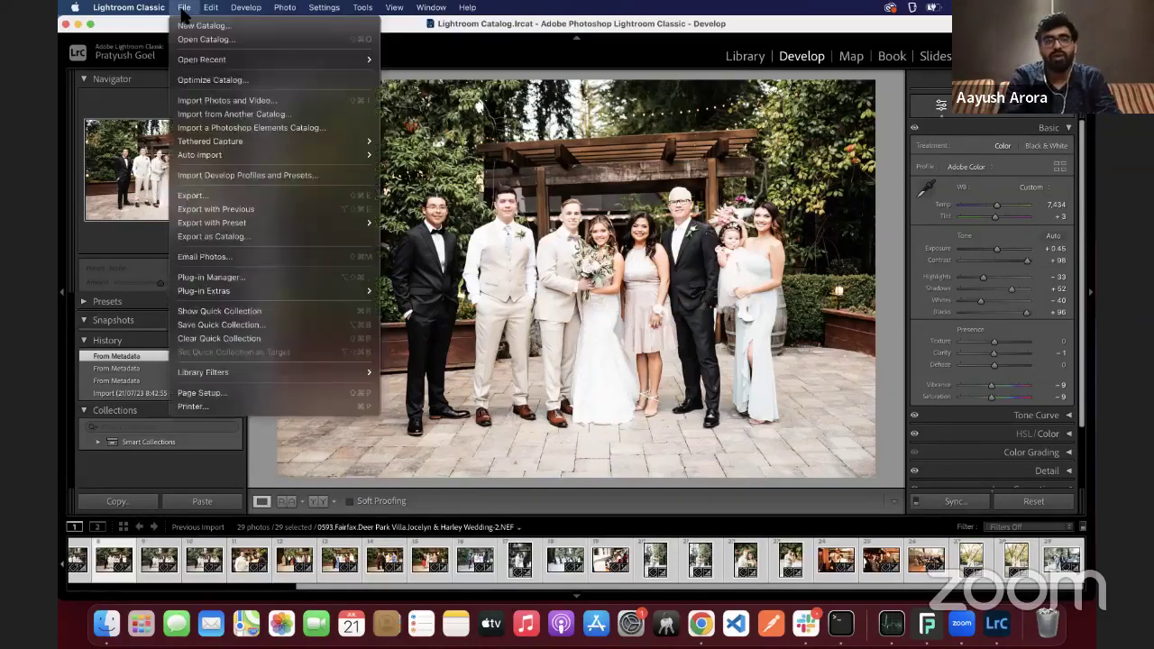
{"action": "left_click", "coordinate": [217, 279]}
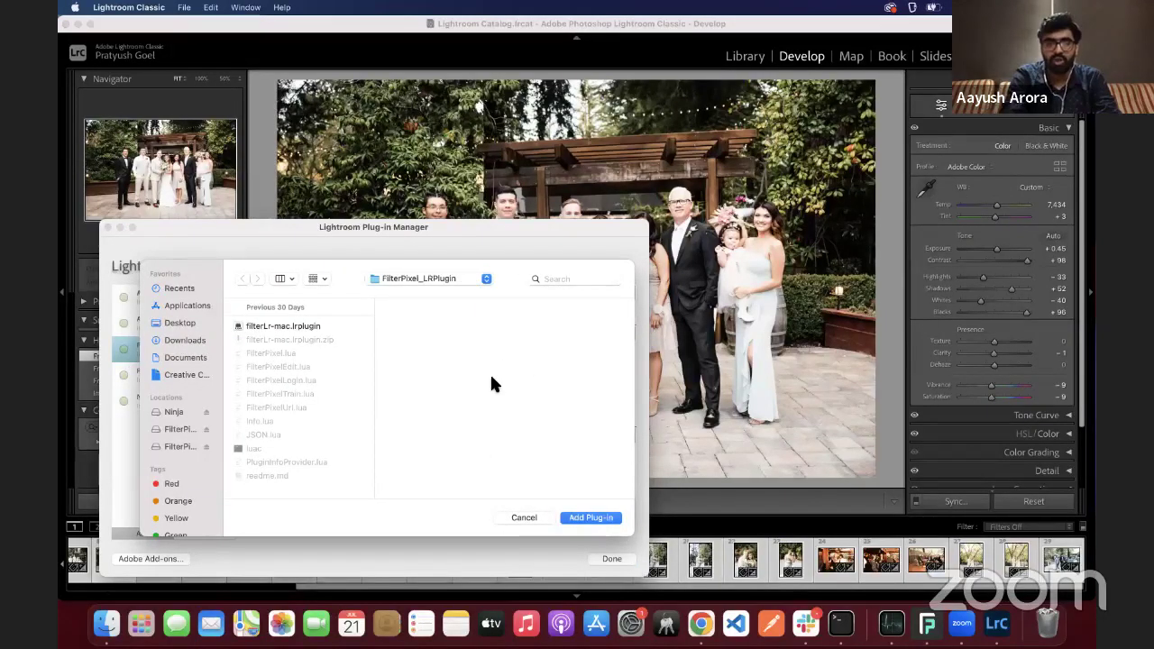
{"action": "left_click", "coordinate": [523, 516]}
{"action": "key", "text": "Return"}
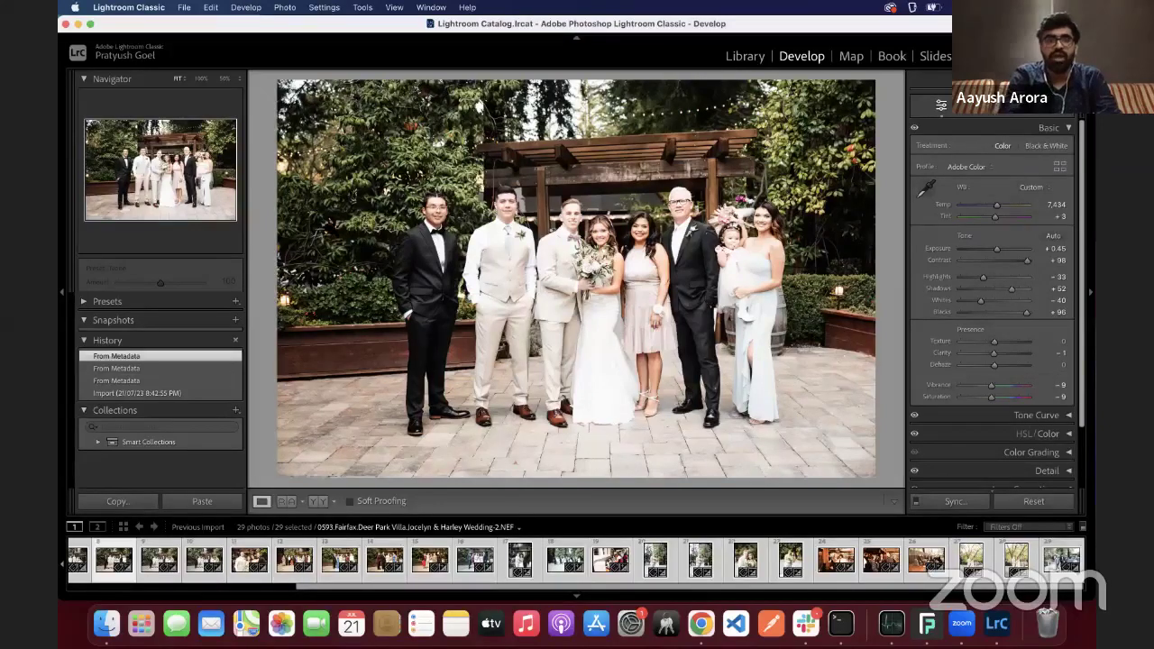
Launch Edit with FilterPixel Edits for the selected wedding photos and confirm the start.
{"action": "left_click", "coordinate": [185, 8]}
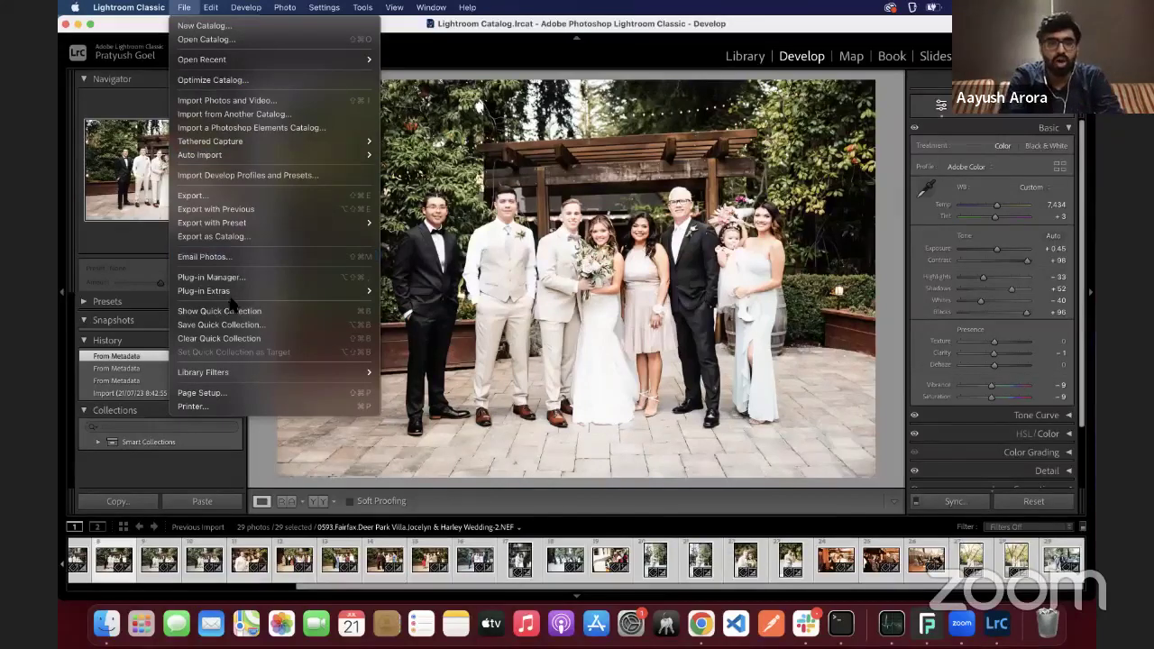
{"action": "mouse_move", "coordinate": [236, 294]}
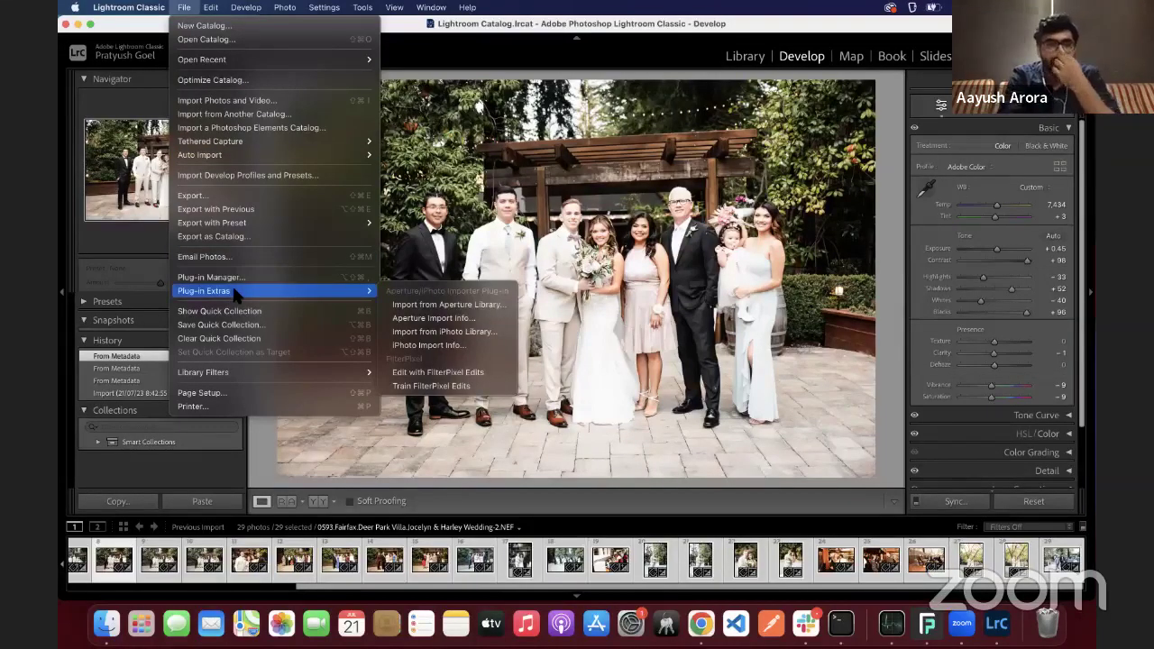
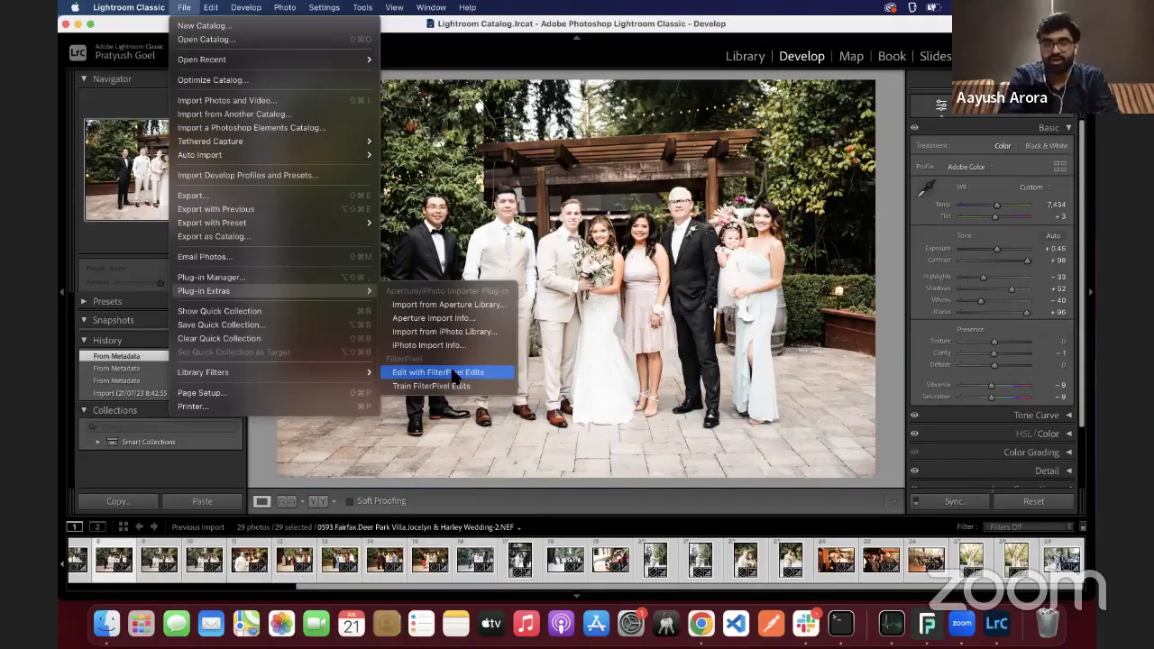
{"action": "left_click", "coordinate": [454, 373]}
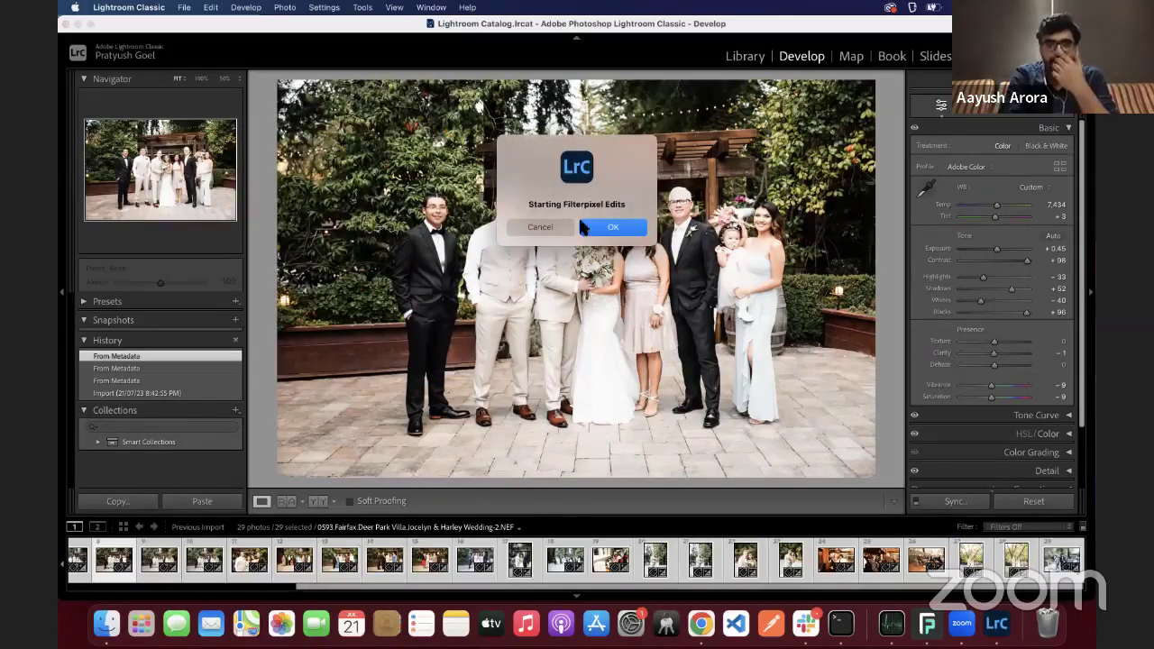
{"action": "left_click", "coordinate": [602, 230]}
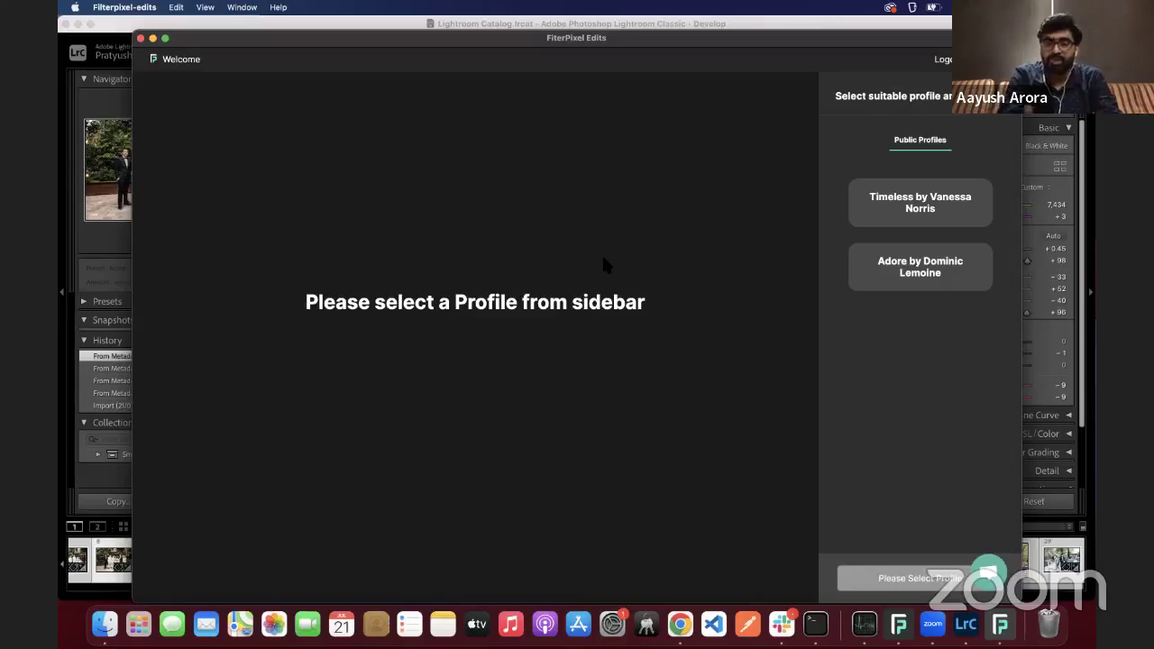
{"action": "left_click", "coordinate": [523, 271]}
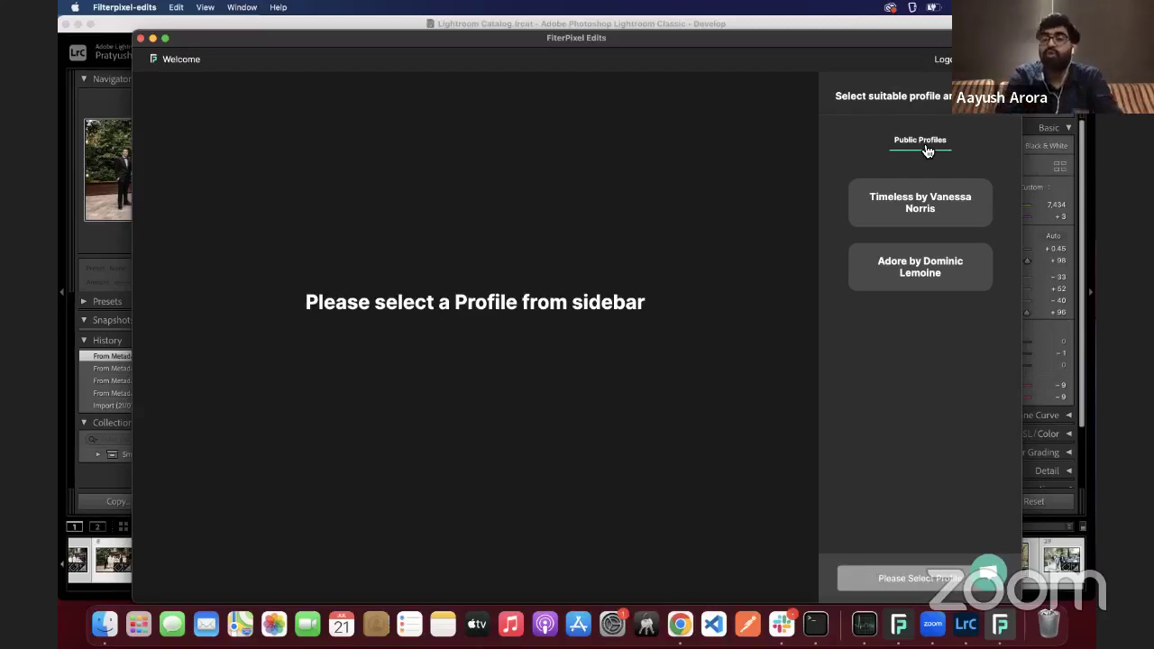
Choose the public profile Adore by Dominic Lemoine and compare before and after on the dark dance floor sample.
{"action": "mouse_move", "coordinate": [942, 290]}
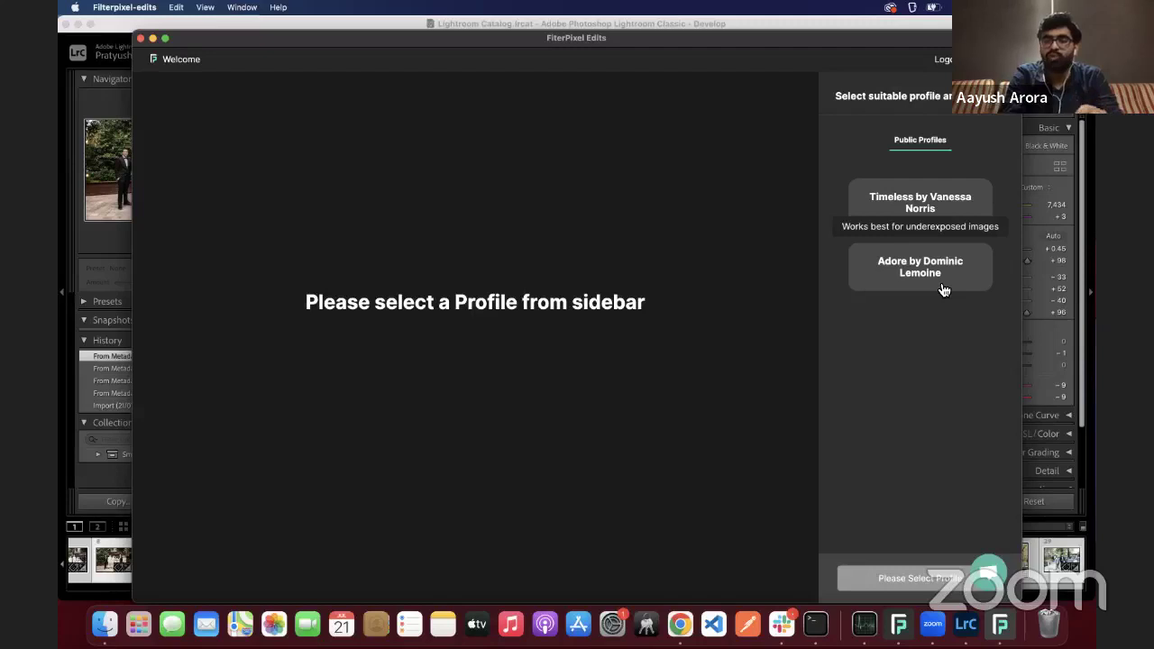
{"action": "left_click", "coordinate": [942, 289]}
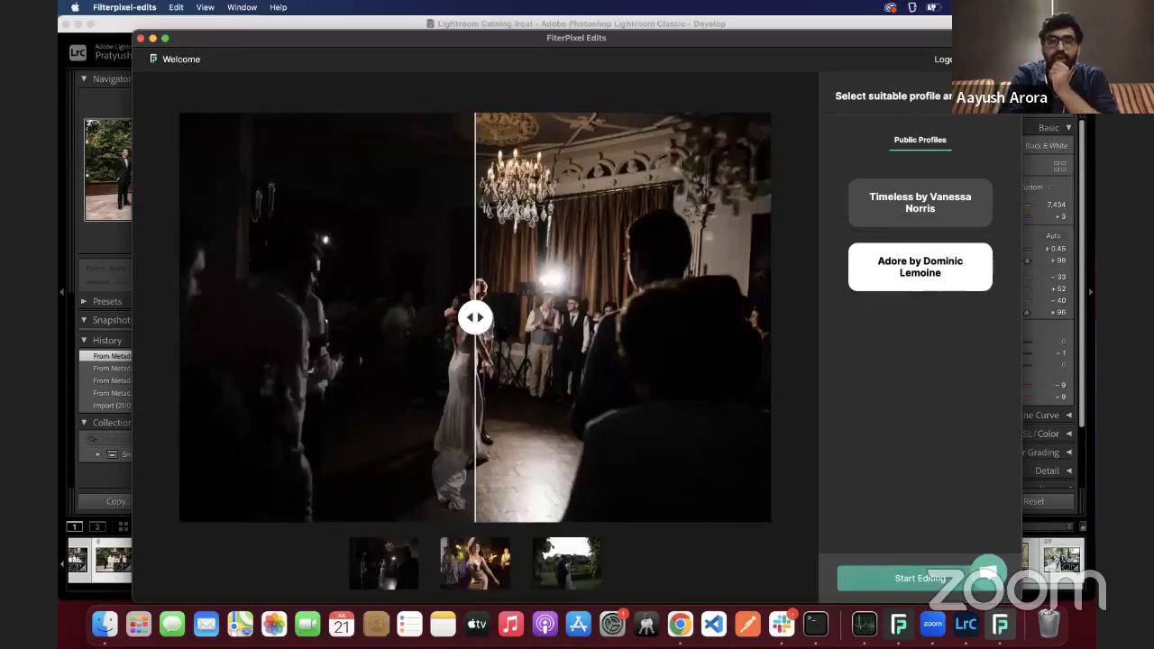
{"action": "left_click", "coordinate": [482, 322]}
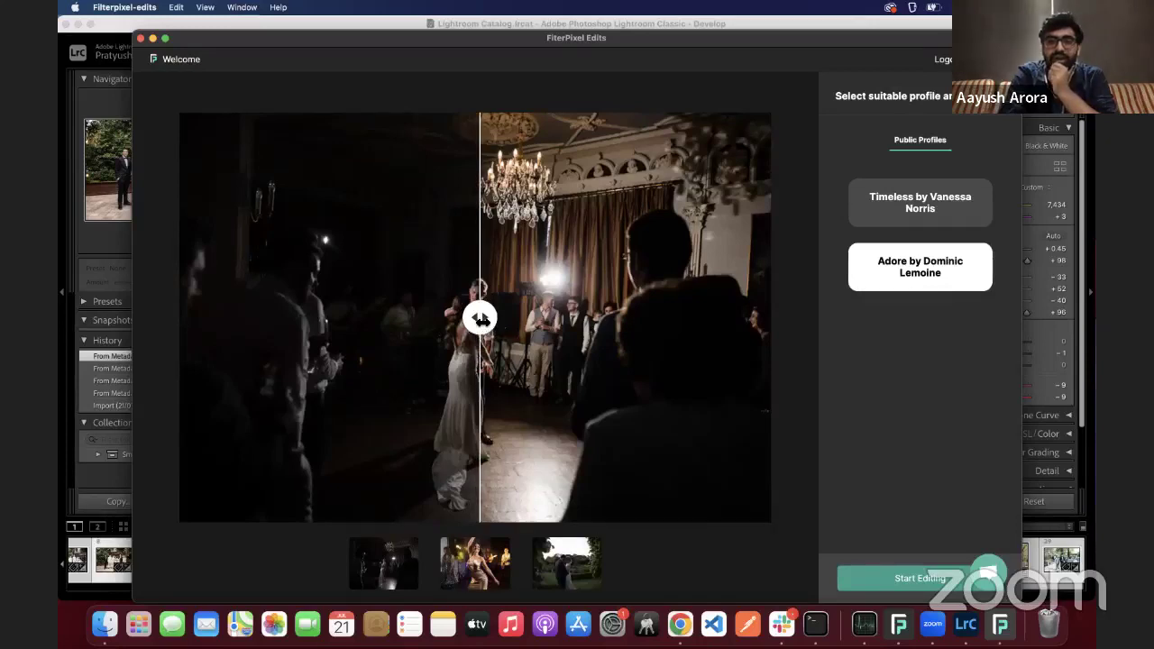
{"action": "left_click_drag", "start_coordinate": [482, 320], "coordinate": [234, 317]}
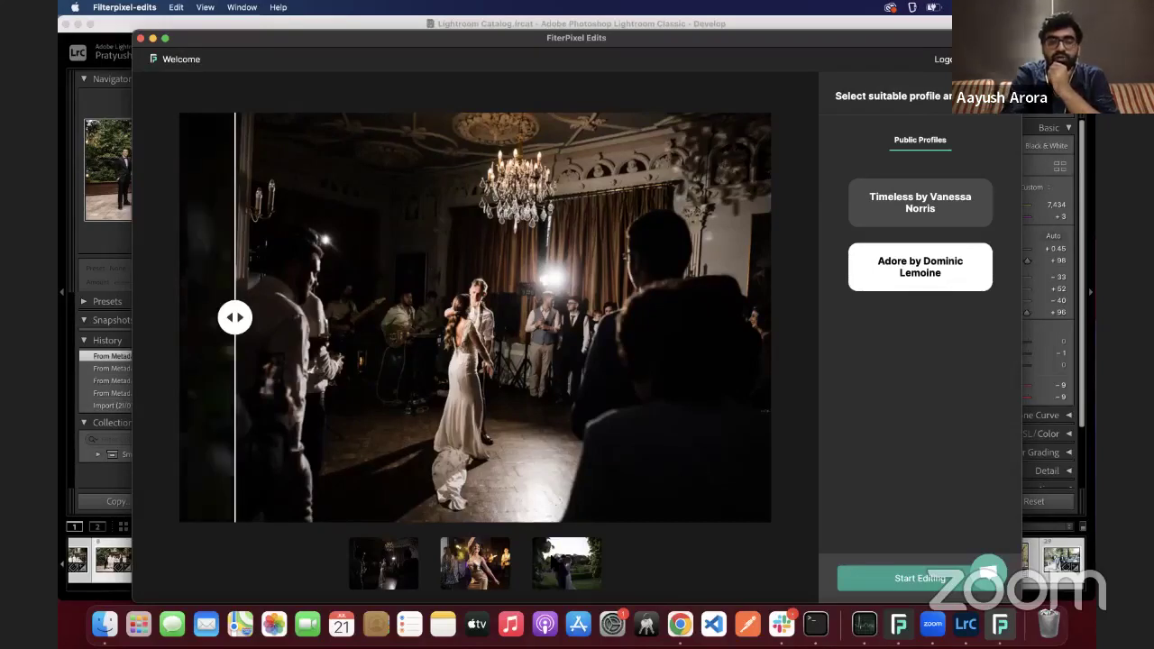
Compare before and after on the garden couple sample, and start editing the photos with the chosen profile.
{"action": "left_click", "coordinate": [558, 563]}
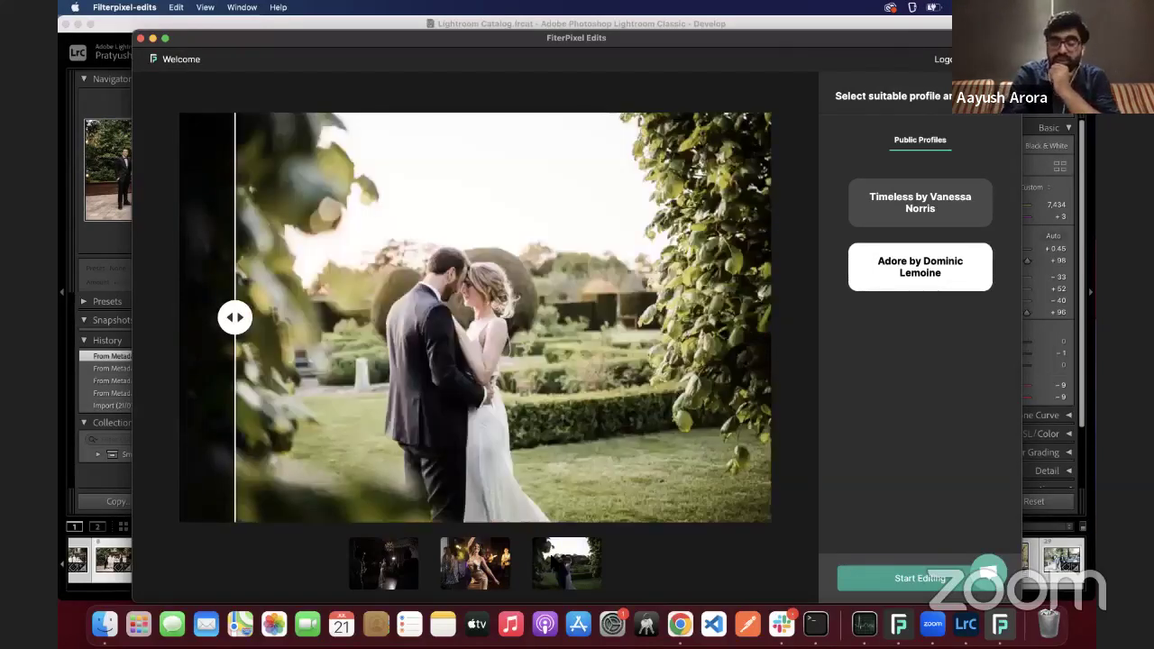
{"action": "left_click_drag", "start_coordinate": [236, 317], "coordinate": [306, 283]}
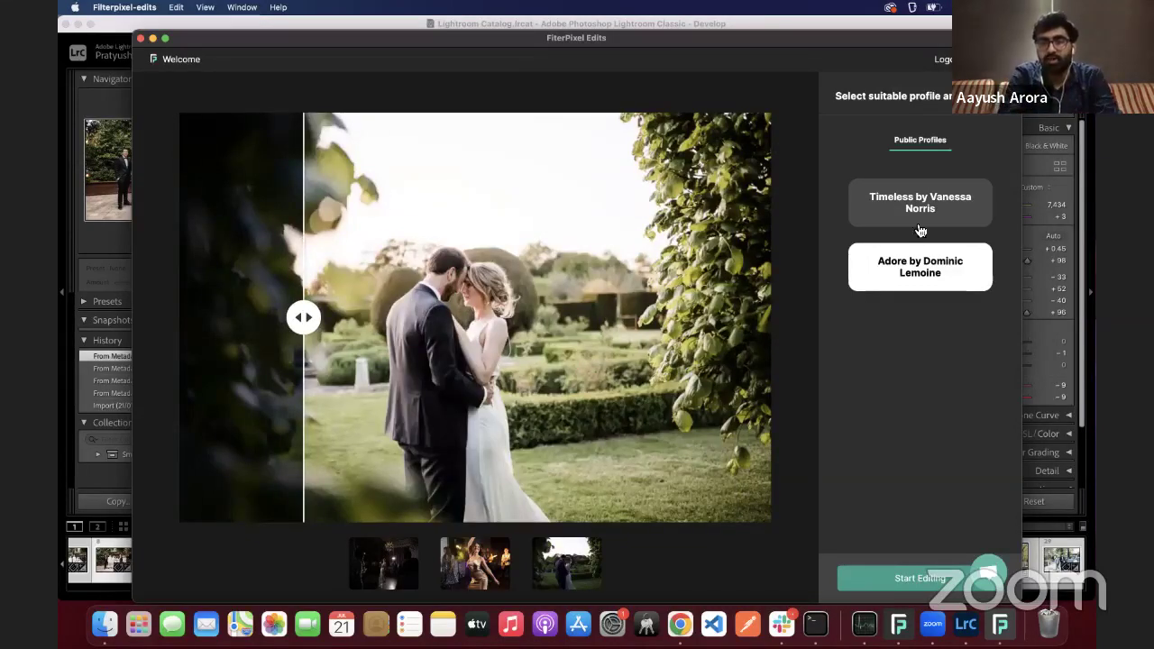
{"action": "left_click", "coordinate": [901, 582]}
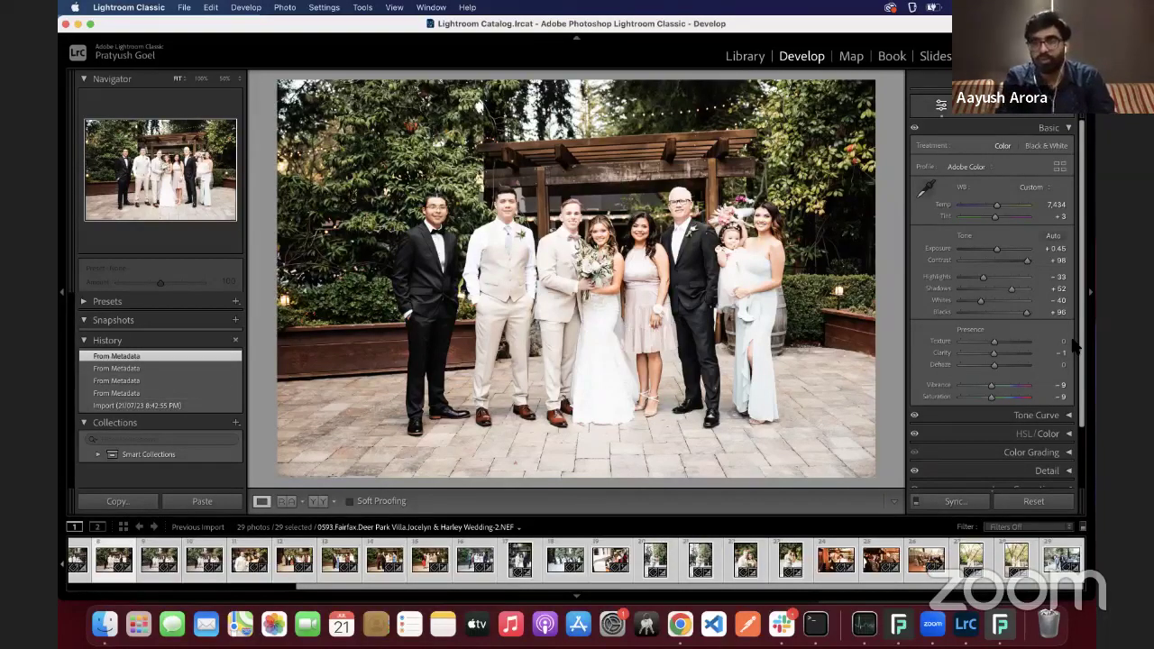
Review the edited portraits of the bride and groom and return to the first photos in the filmstrip.
{"action": "left_click", "coordinate": [755, 560]}
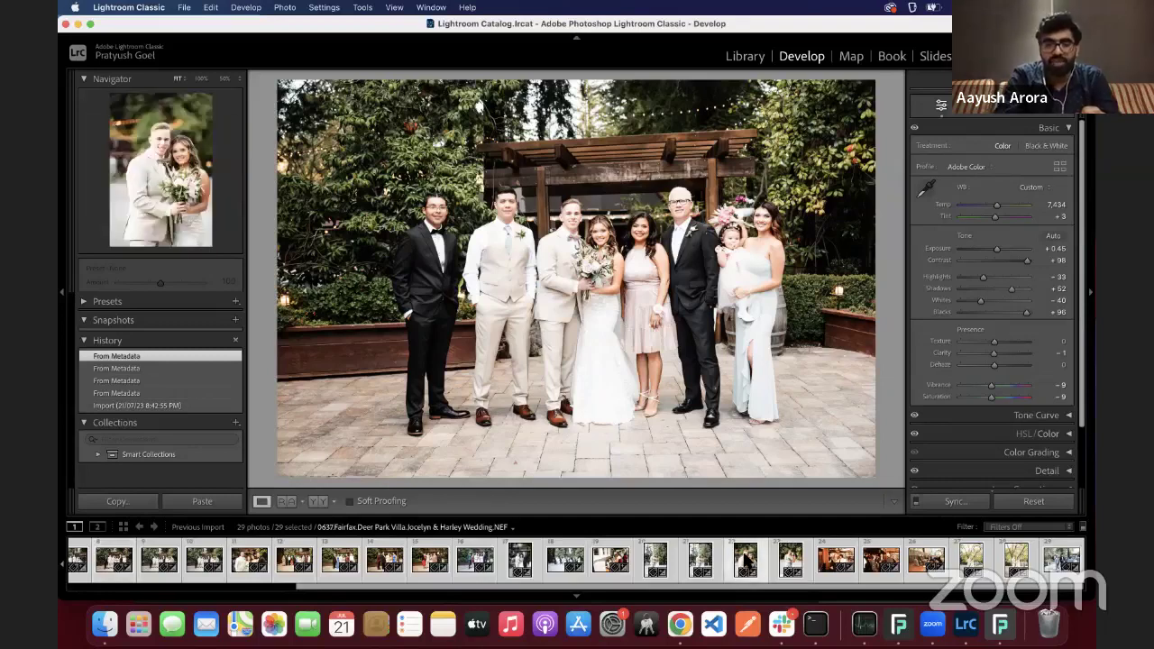
{"action": "left_click", "coordinate": [793, 561]}
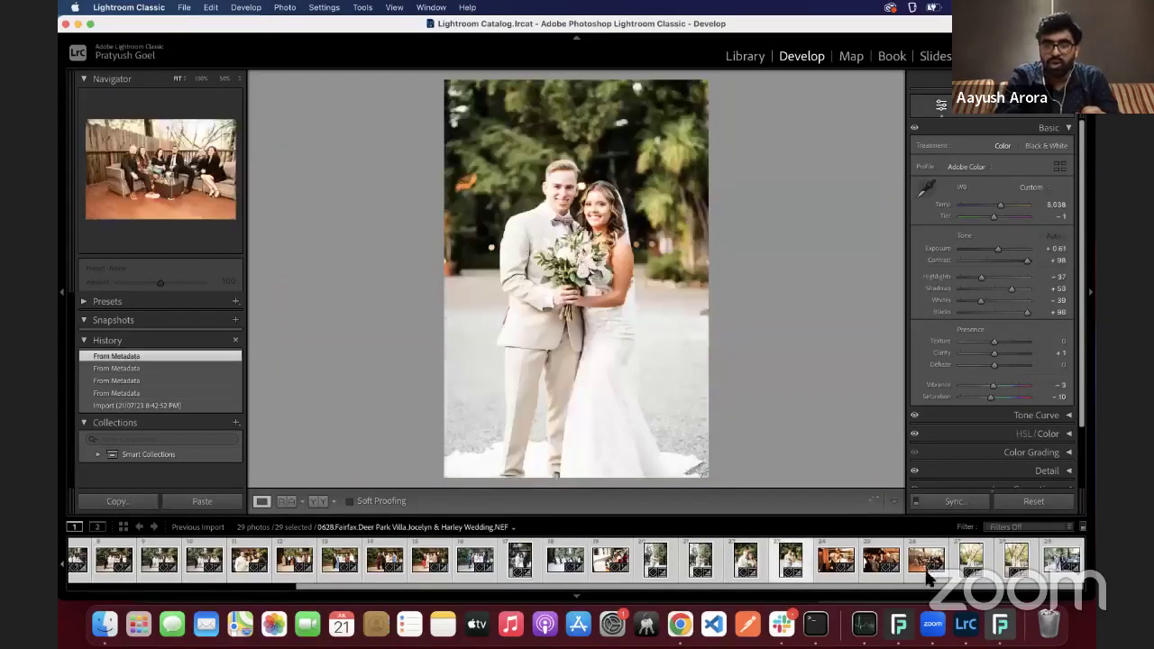
{"action": "scroll", "coordinate": [929, 580], "scroll_direction": "up", "scroll_amount": 5}
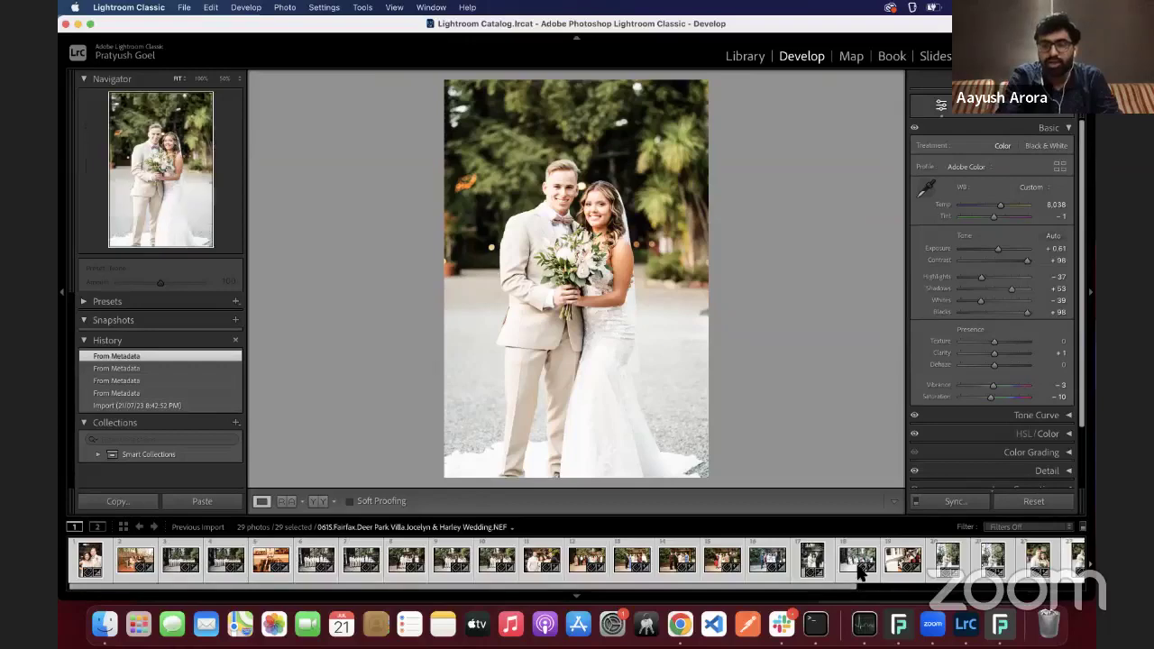
Review the edited photos of the three men on the patio and the couple kissing under the yellow-leaved trees.
{"action": "scroll", "coordinate": [845, 577], "scroll_direction": "right", "scroll_amount": 1}
{"action": "scroll", "coordinate": [845, 561], "scroll_direction": "right", "scroll_amount": 3}
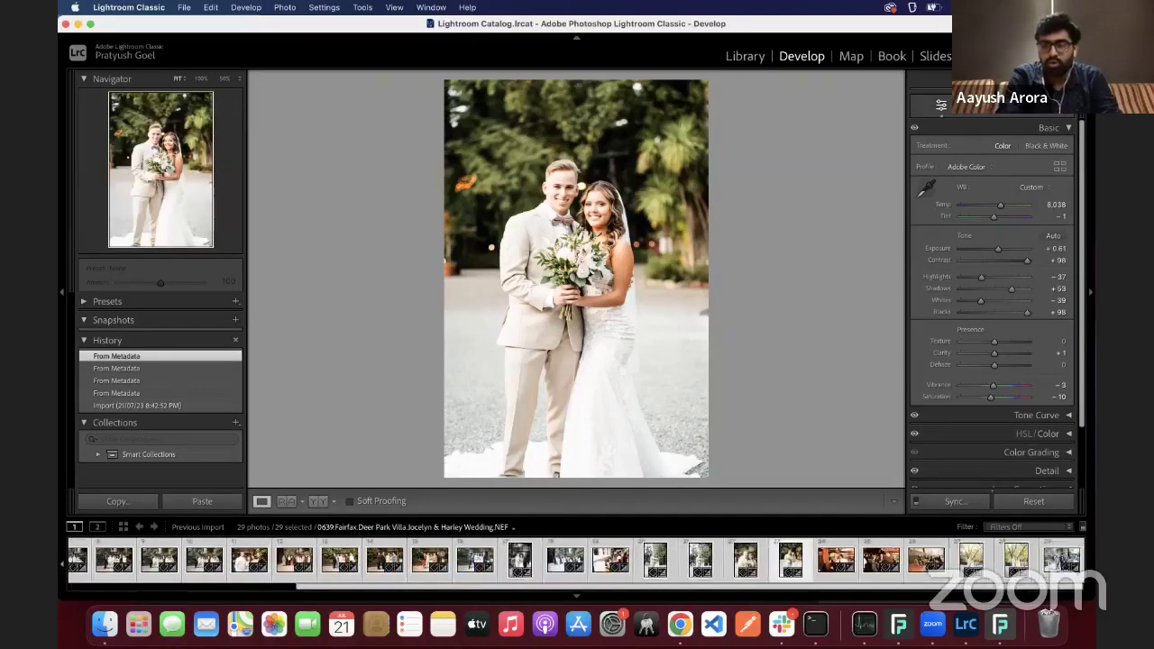
{"action": "left_click", "coordinate": [1060, 560]}
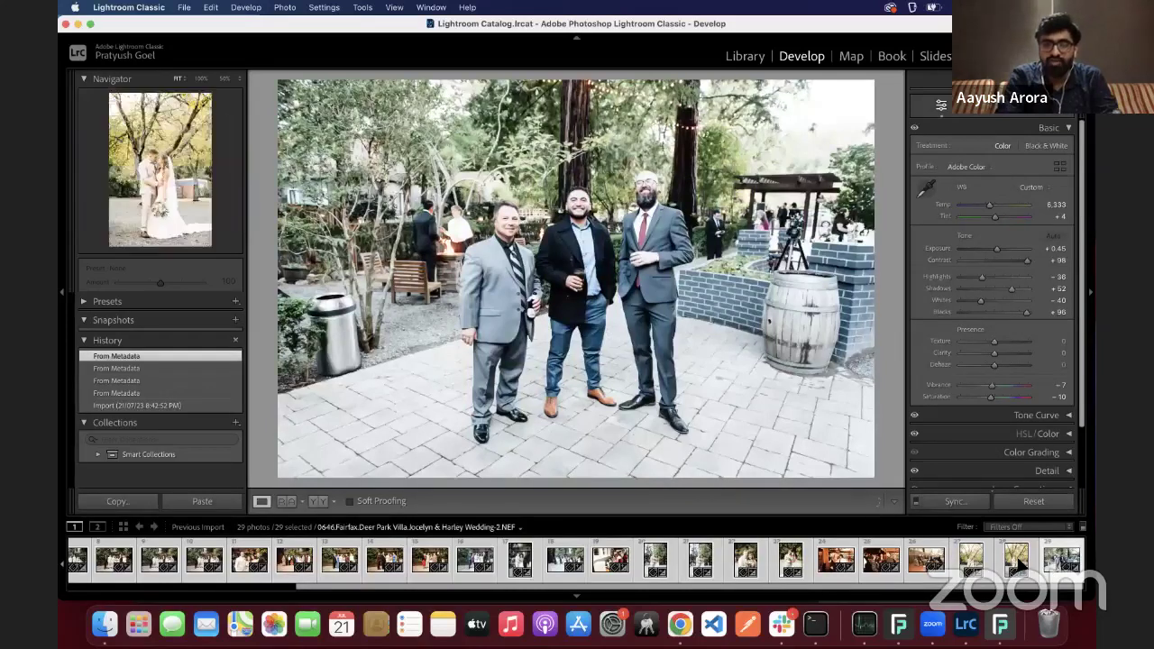
{"action": "left_click", "coordinate": [1018, 563]}
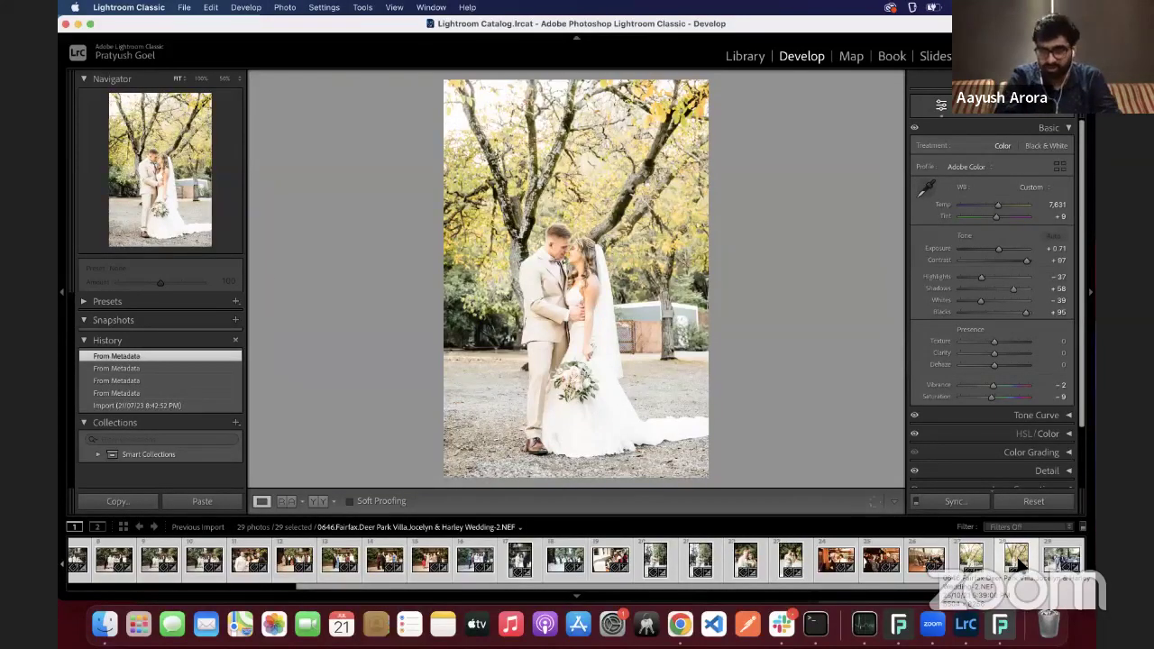
Compare the import state of the couple photo under the trees with its latest edit, and set its exposure to +0.15.
{"action": "left_click", "coordinate": [206, 407]}
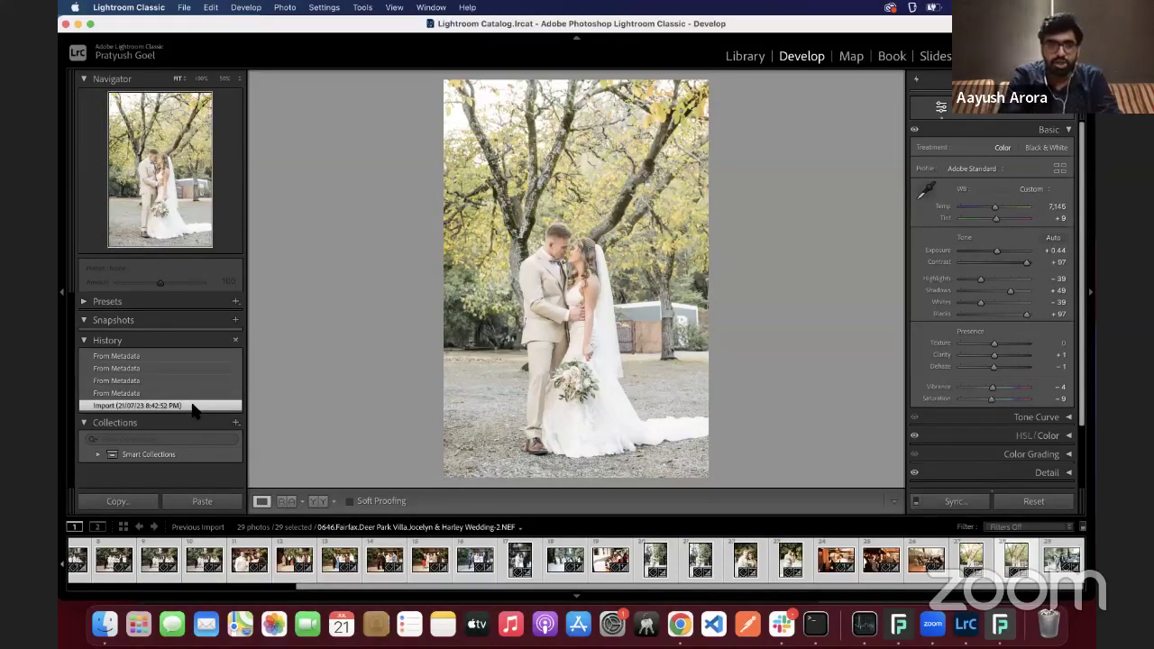
{"action": "left_click", "coordinate": [115, 356]}
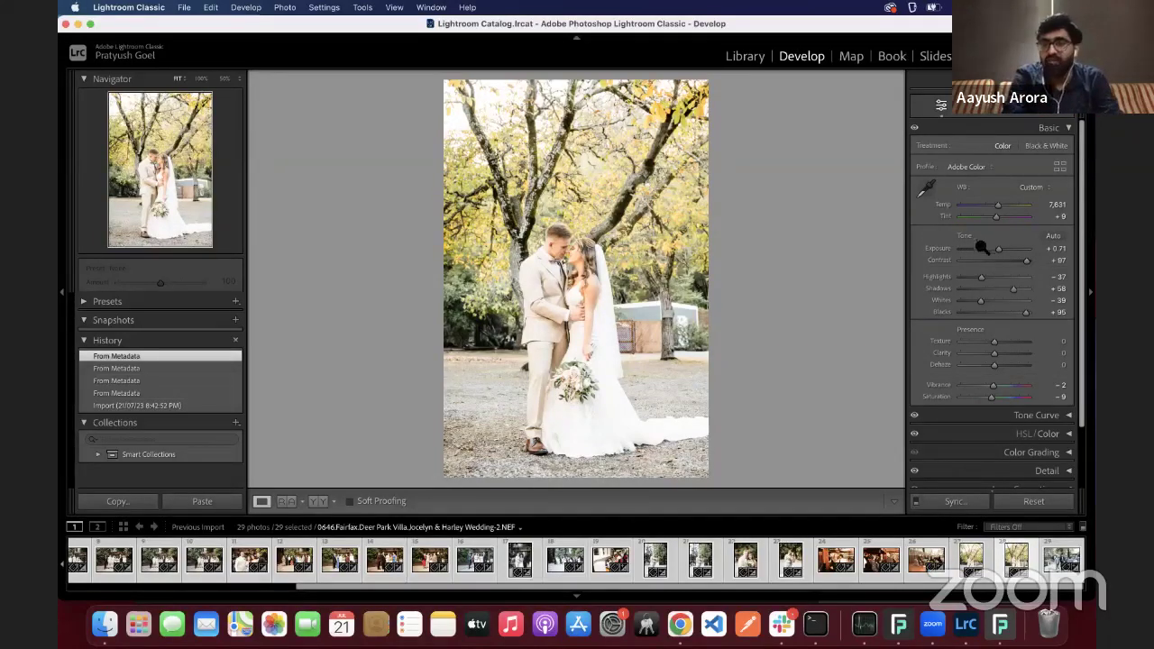
{"action": "left_click_drag", "start_coordinate": [998, 251], "coordinate": [995, 251]}
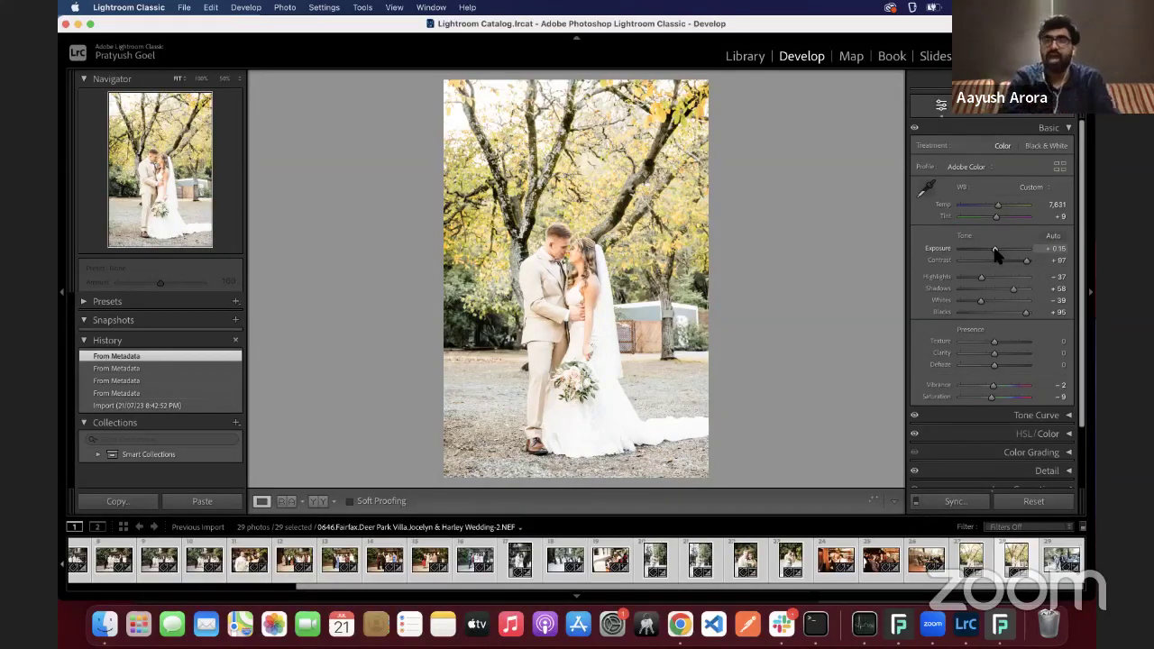
{"action": "left_click_drag", "start_coordinate": [995, 255], "coordinate": [995, 256]}
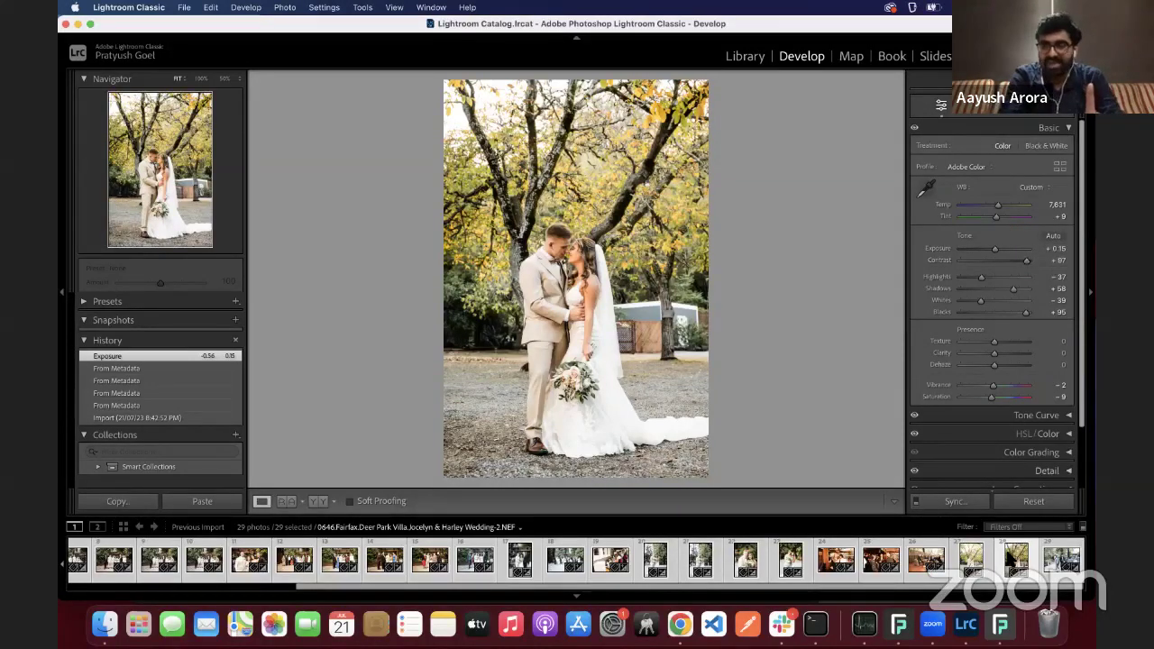
Review the other couple photo under the trees, the group seated on the deck and the men talking indoors.
{"action": "left_click", "coordinate": [972, 559]}
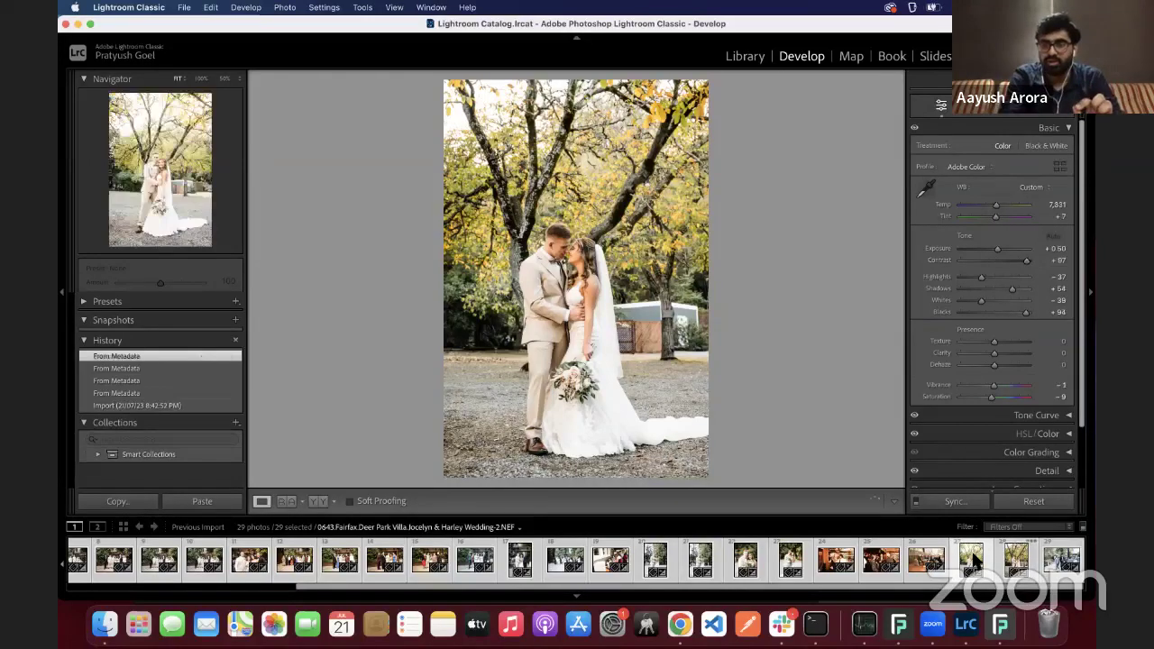
{"action": "left_click", "coordinate": [928, 562]}
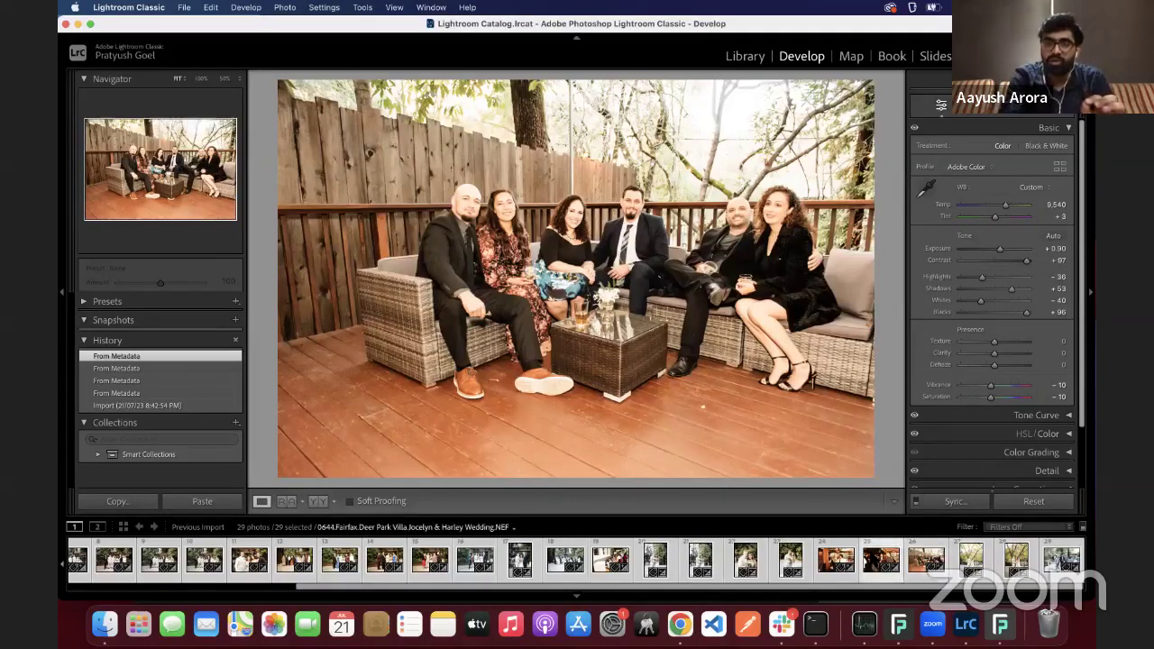
{"action": "left_click", "coordinate": [880, 560]}
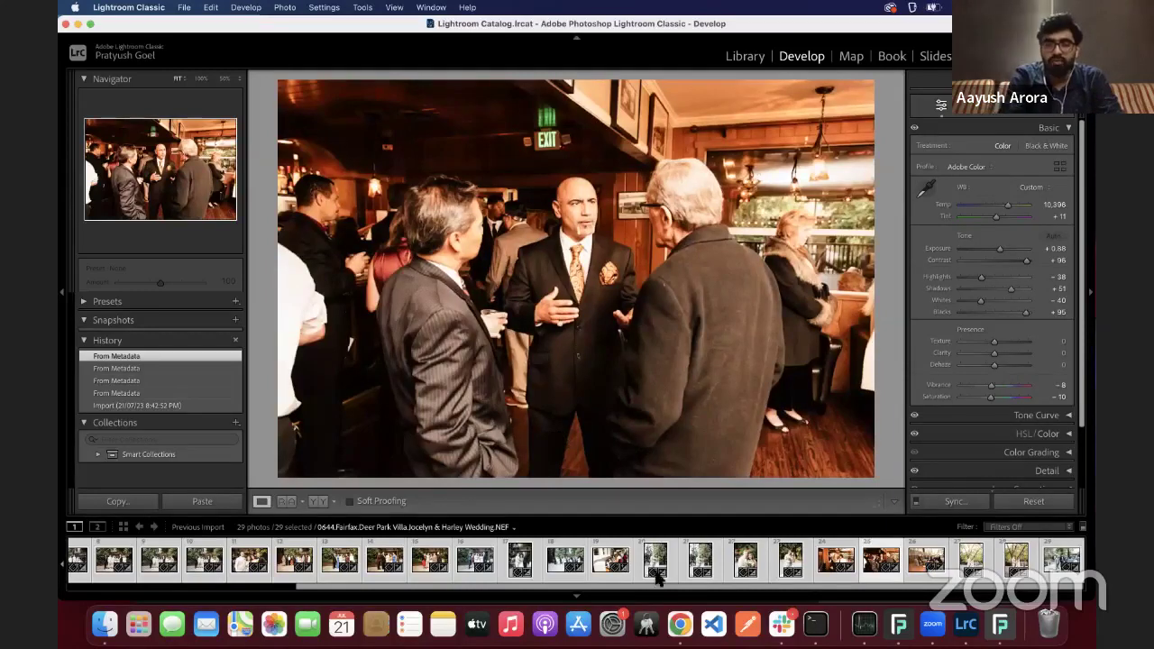
Set the exposure of the close-up couple portrait with the bouquet to +0.35 and compare the result with its import state.
{"action": "left_click", "coordinate": [746, 566]}
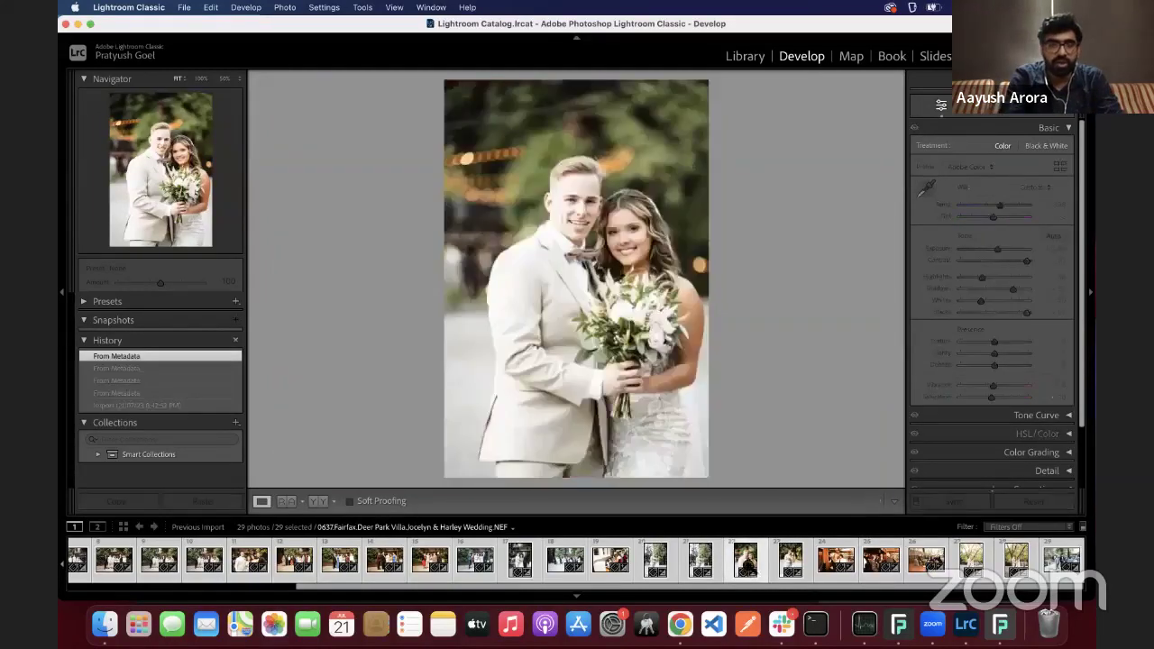
{"action": "double_click", "coordinate": [994, 249]}
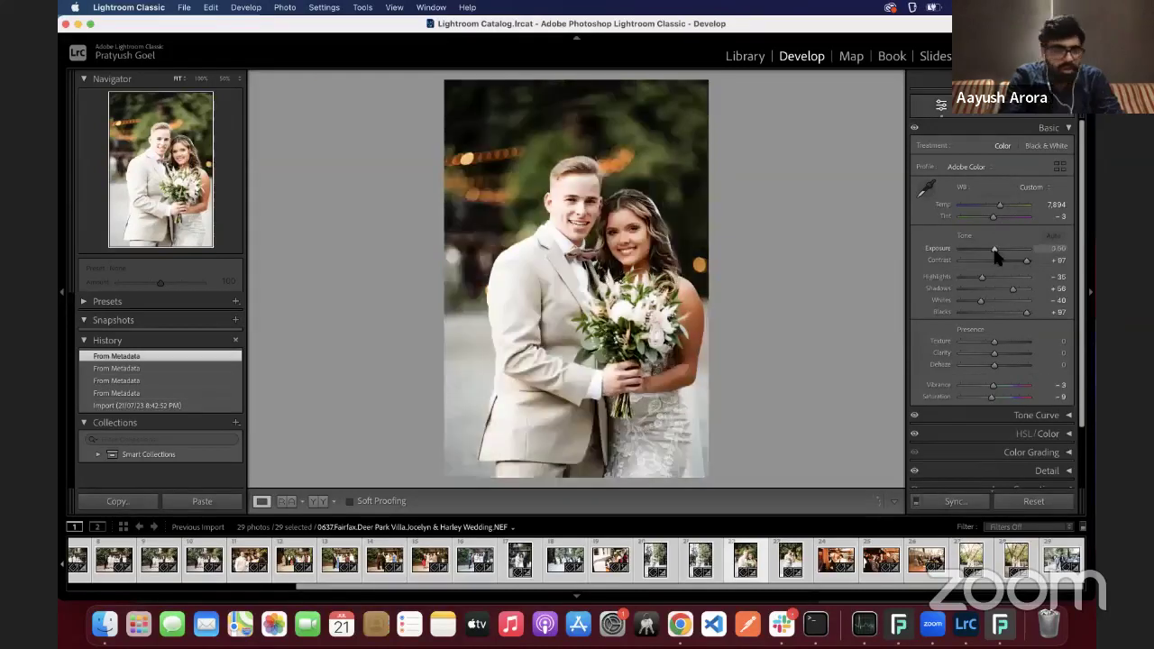
{"action": "left_click", "coordinate": [144, 405]}
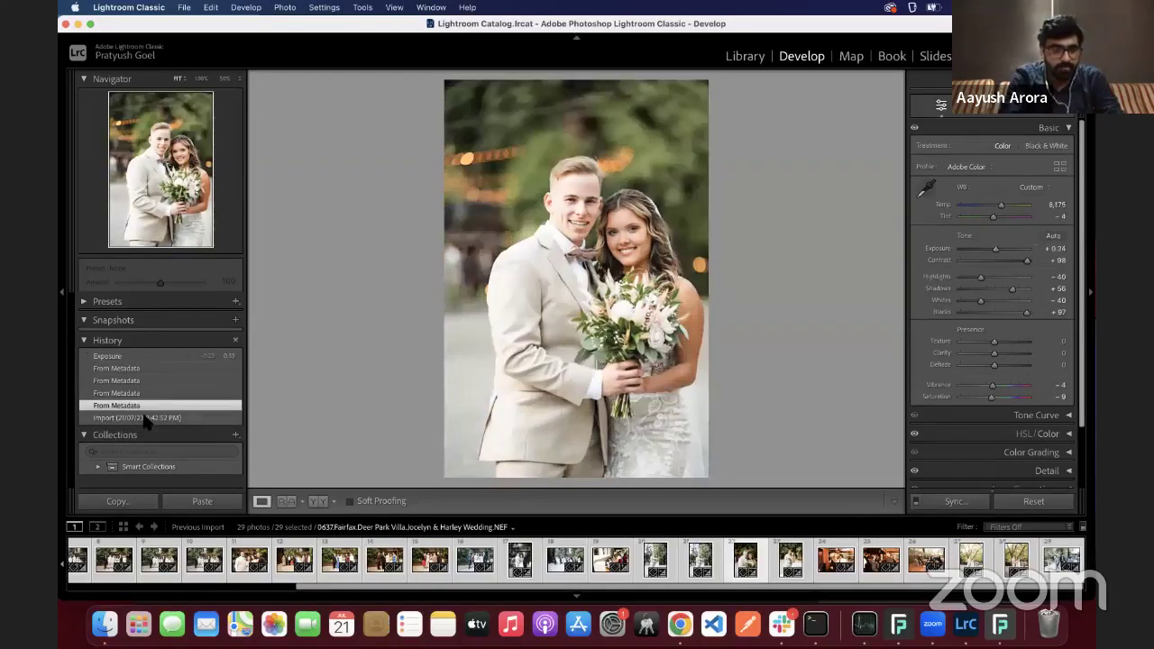
{"action": "left_click", "coordinate": [144, 417]}
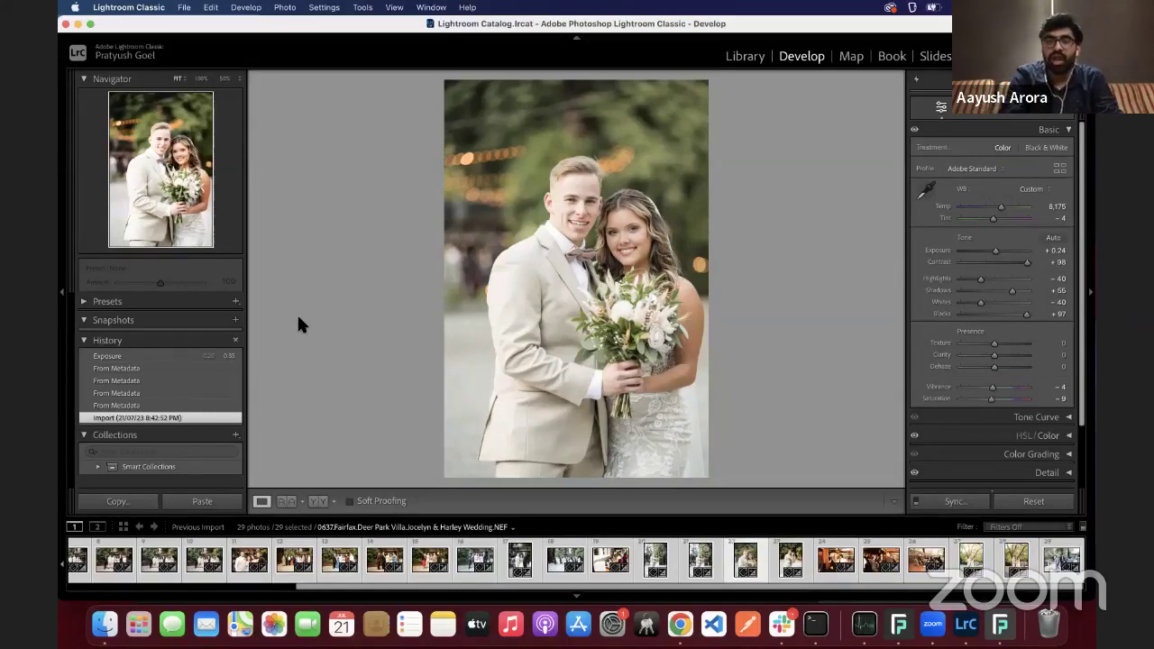
{"action": "left_click", "coordinate": [196, 356]}
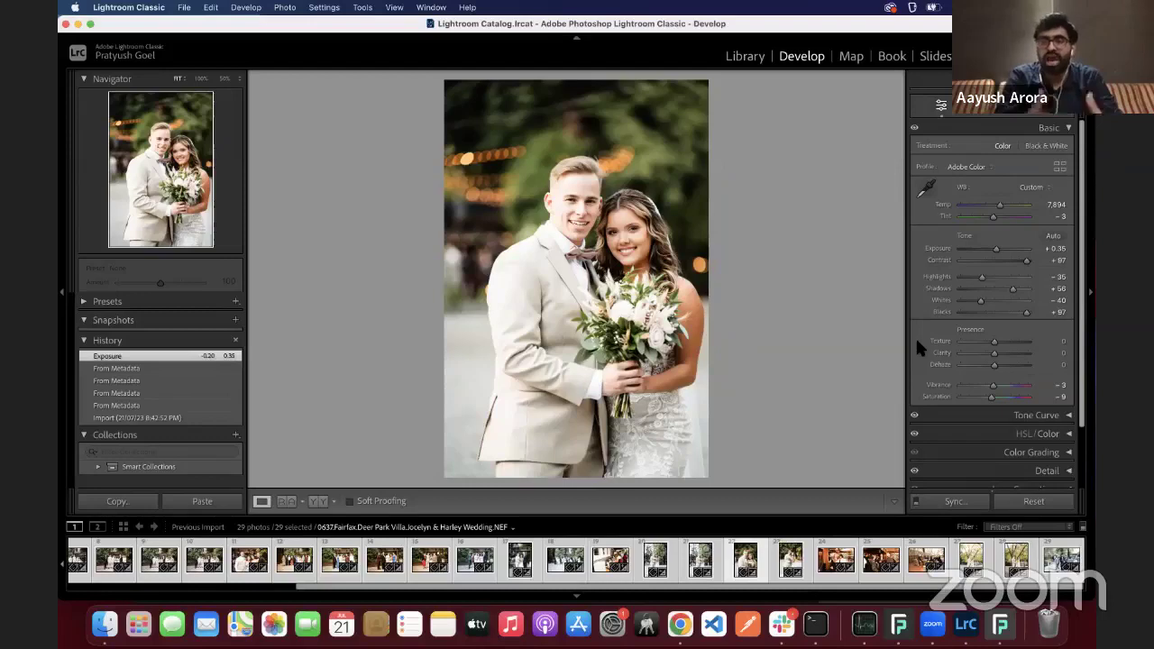
Review the edited guest book table photo on its own and the full-length portrait of the couple among the trees.
{"action": "left_click", "coordinate": [591, 563]}
{"action": "left_click", "coordinate": [593, 563]}
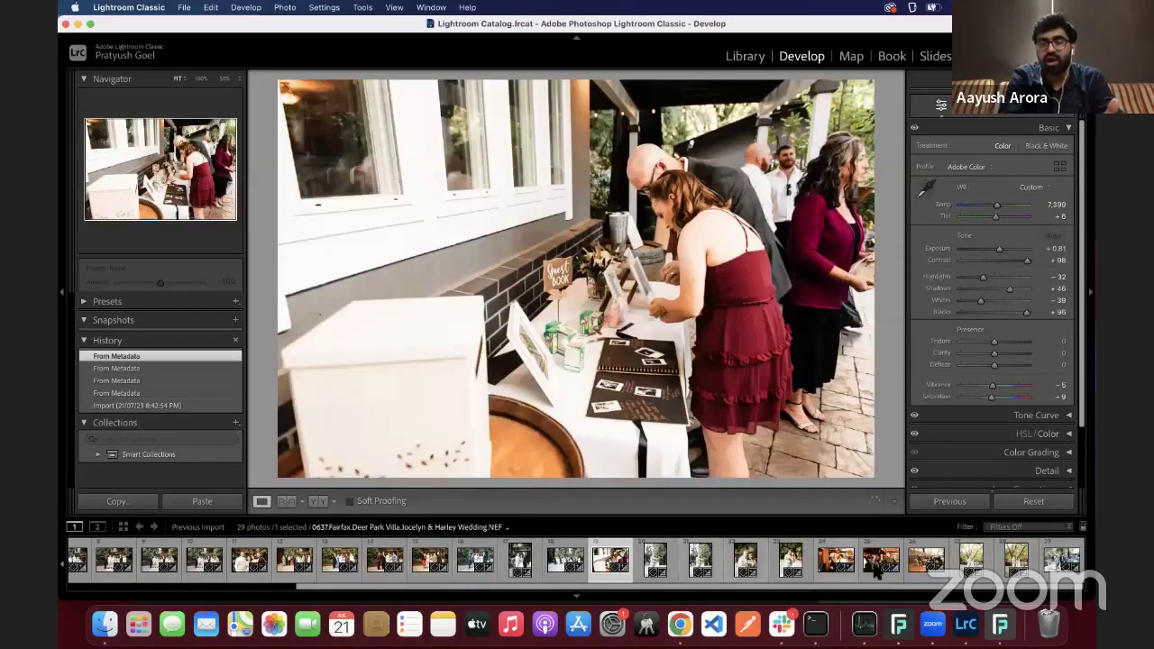
{"action": "scroll", "coordinate": [994, 558], "scroll_direction": "down", "scroll_amount": 3}
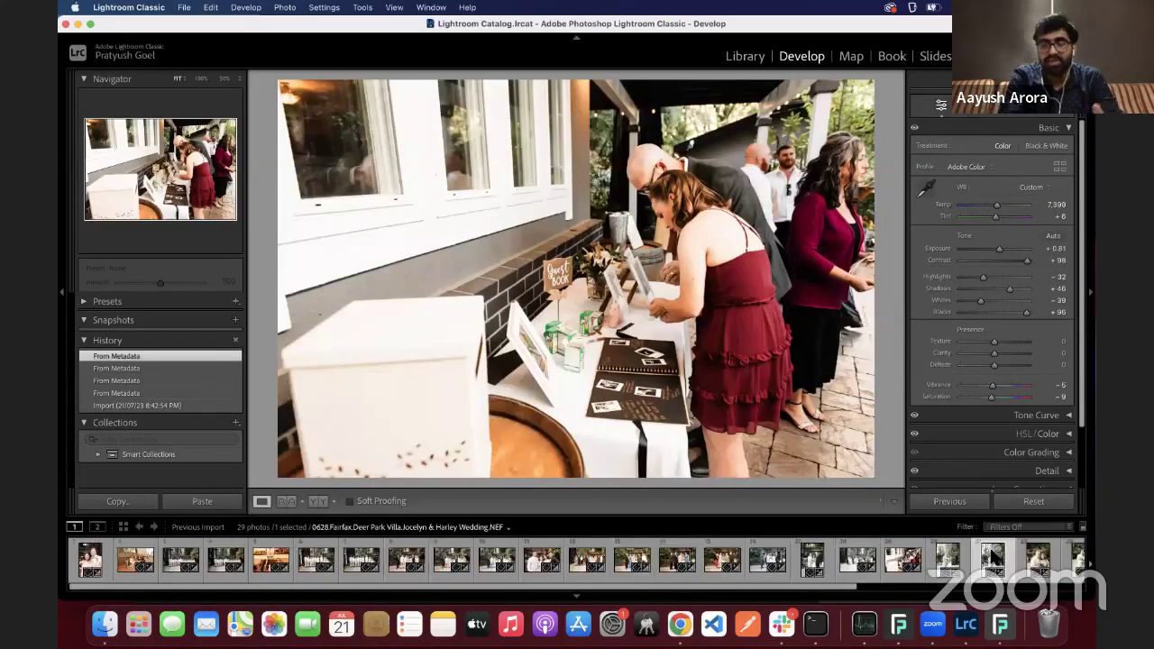
{"action": "left_click", "coordinate": [957, 562]}
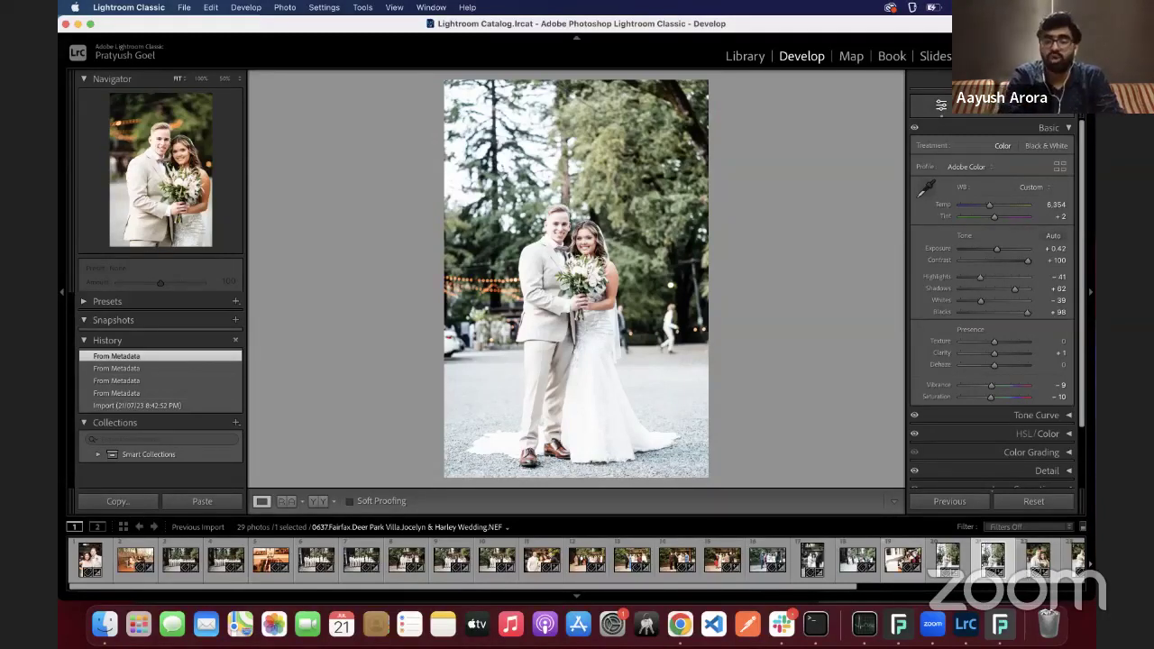
Switch to FilterPixel Edits and compare before and after on the samples of the Timeless by Vanessa Norris profile.
{"action": "left_click", "coordinate": [1000, 623]}
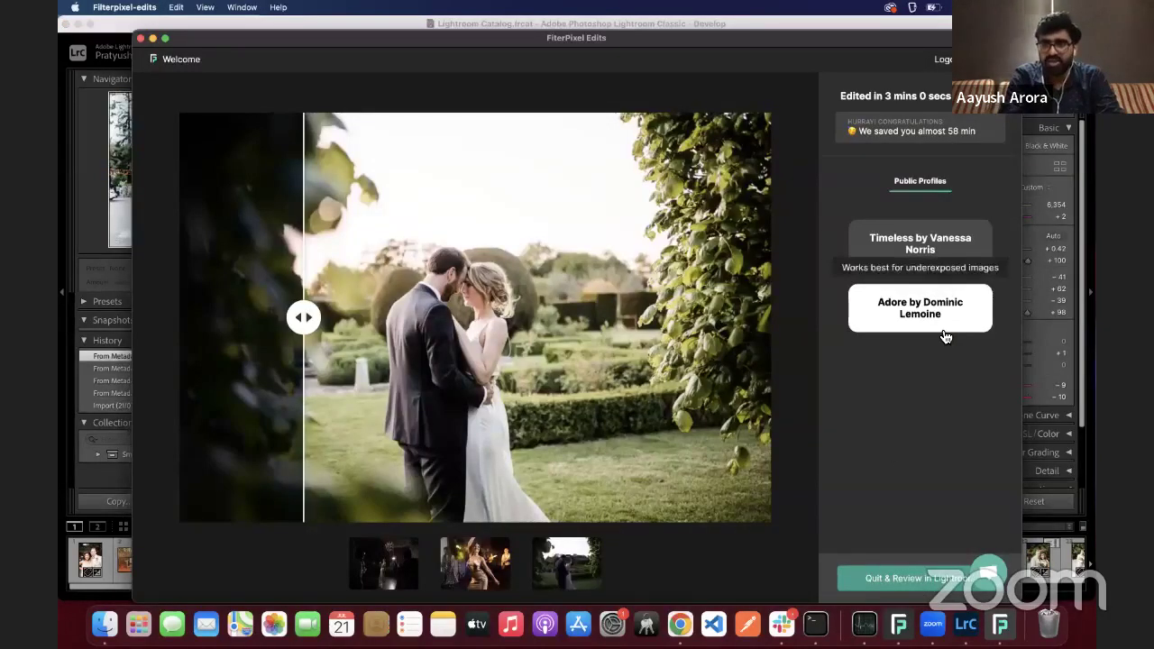
{"action": "left_click", "coordinate": [939, 238]}
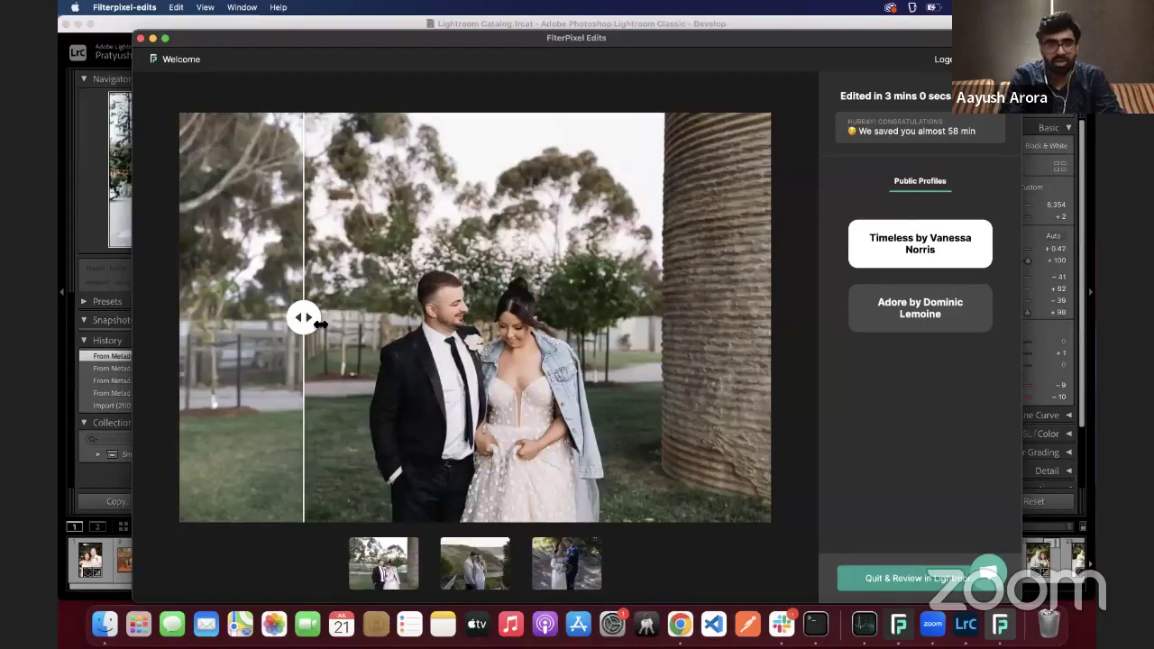
{"action": "left_click_drag", "start_coordinate": [302, 317], "coordinate": [320, 238]}
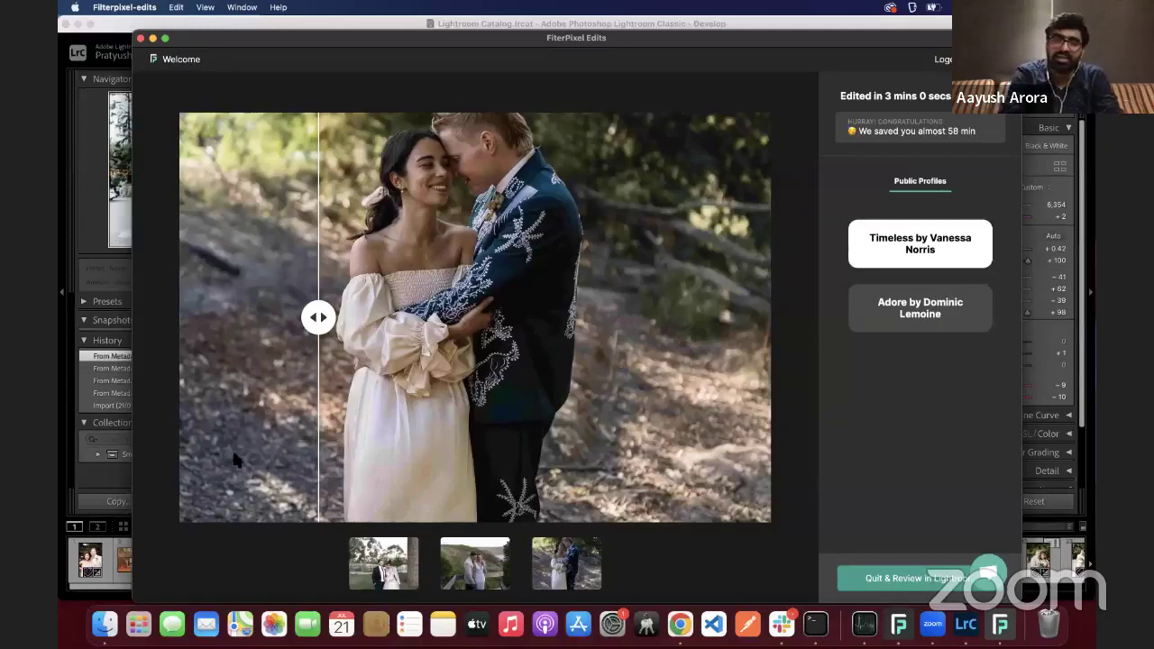
{"action": "left_click_drag", "start_coordinate": [625, 322], "coordinate": [306, 267]}
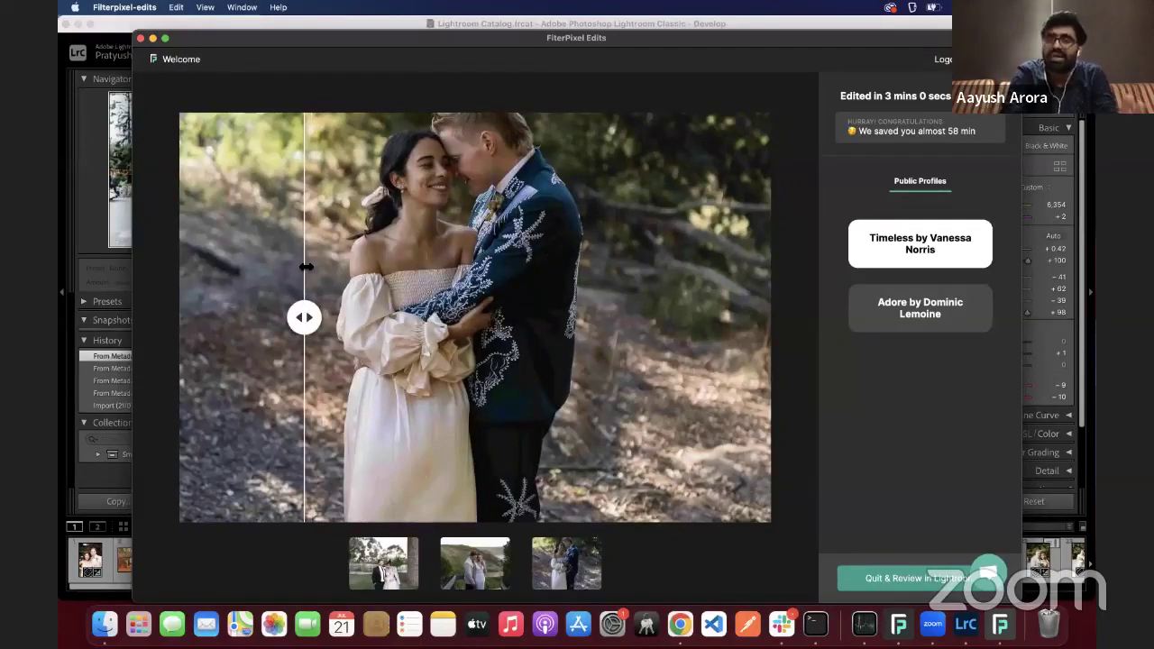
Compare before and after for the Adore by Dominic Lemoine profile on the dark dance floor and dancing woman samples.
{"action": "left_click", "coordinate": [934, 309]}
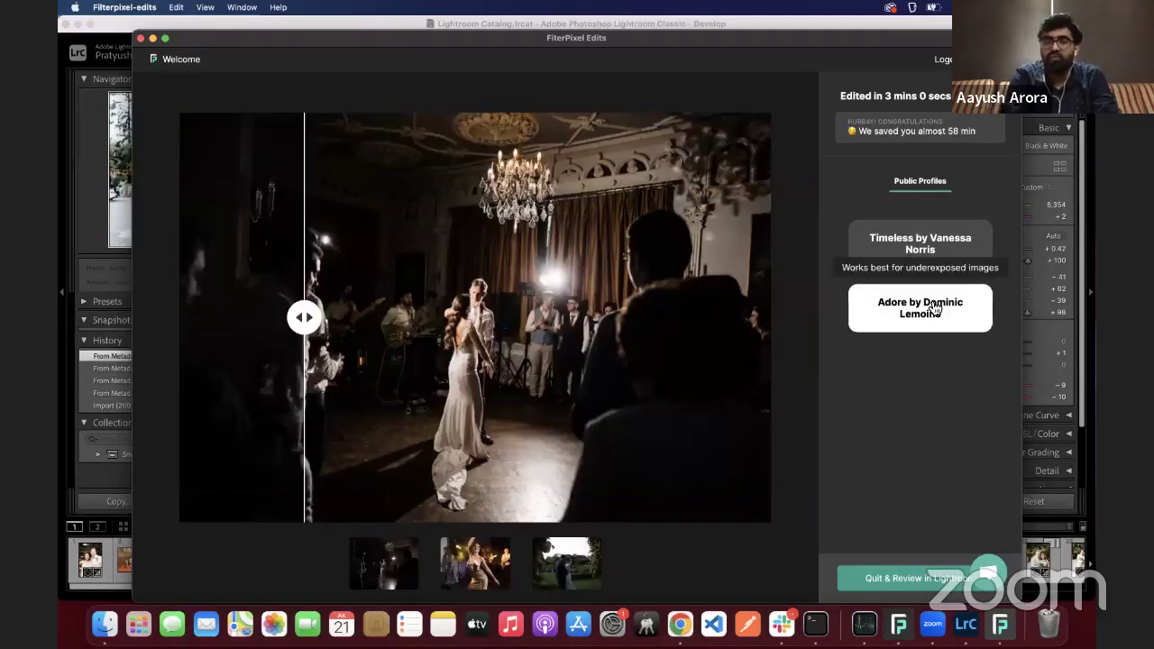
{"action": "left_click_drag", "start_coordinate": [306, 317], "coordinate": [223, 317]}
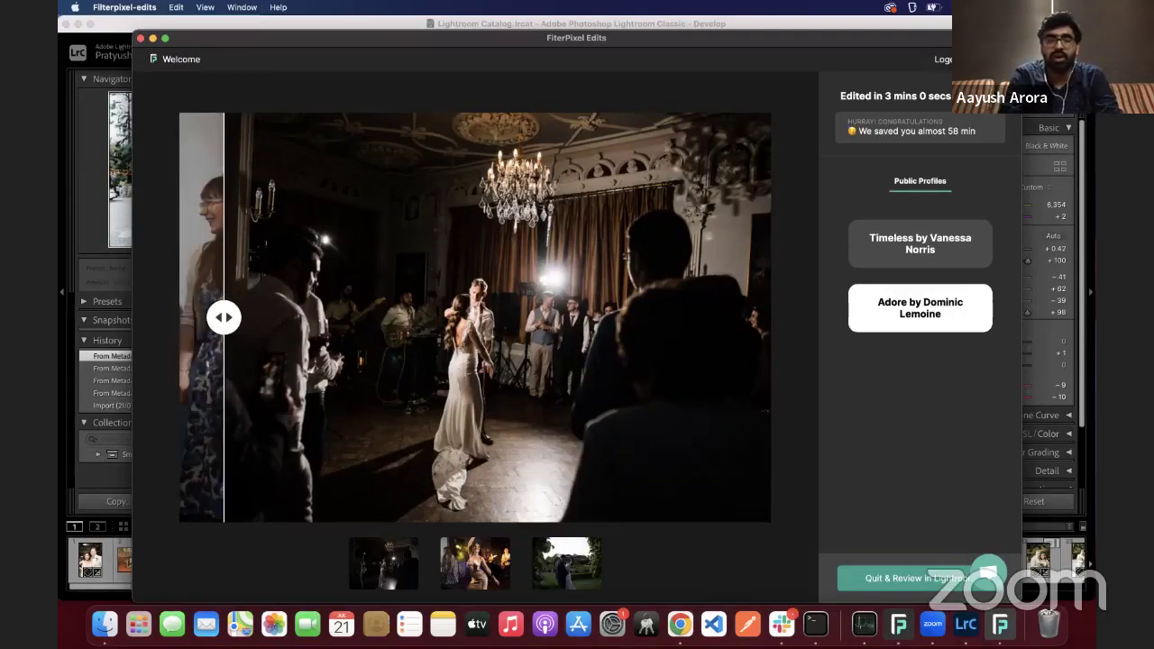
{"action": "left_click", "coordinate": [495, 569]}
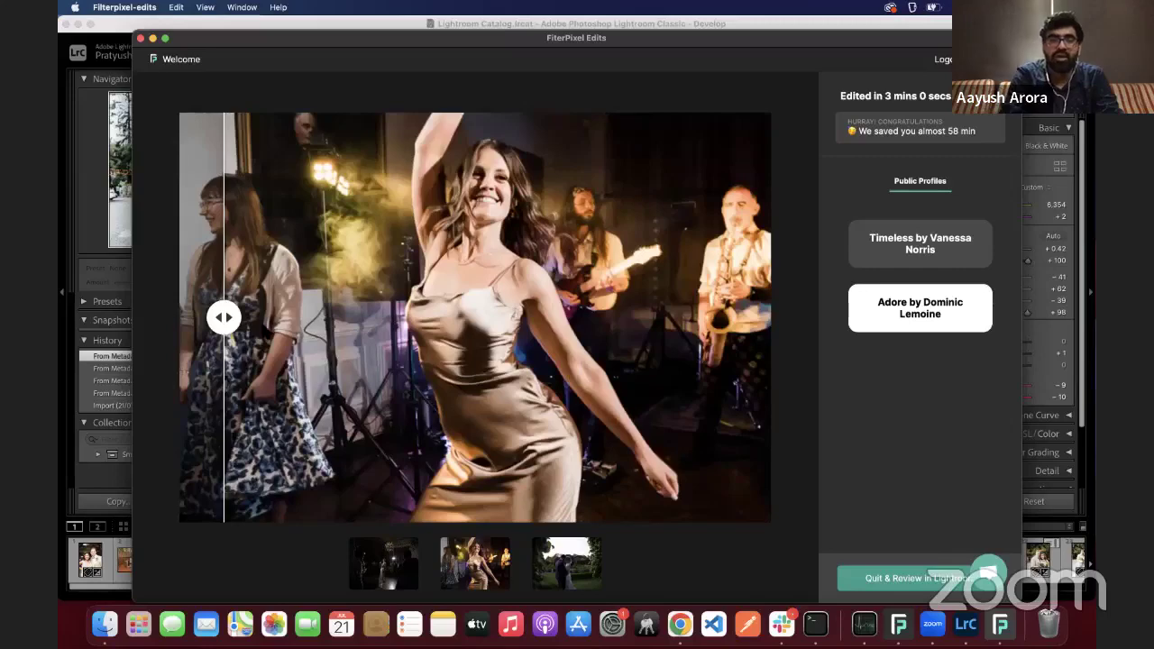
{"action": "left_click_drag", "start_coordinate": [223, 317], "coordinate": [332, 326]}
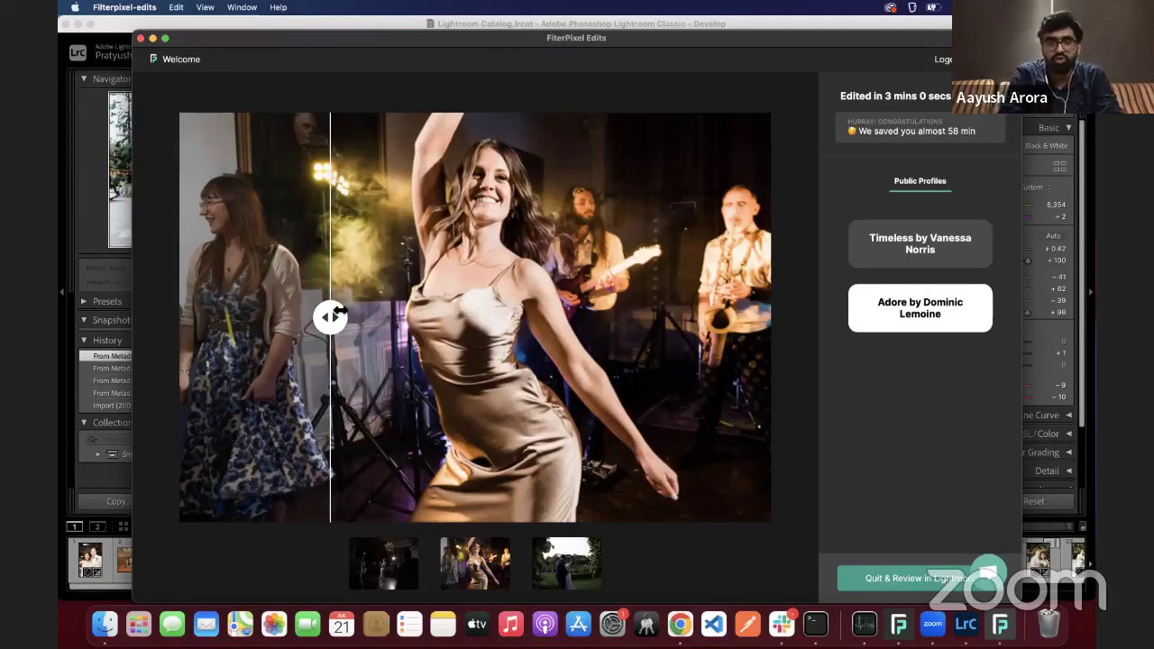
{"action": "left_click_drag", "start_coordinate": [333, 317], "coordinate": [265, 318]}
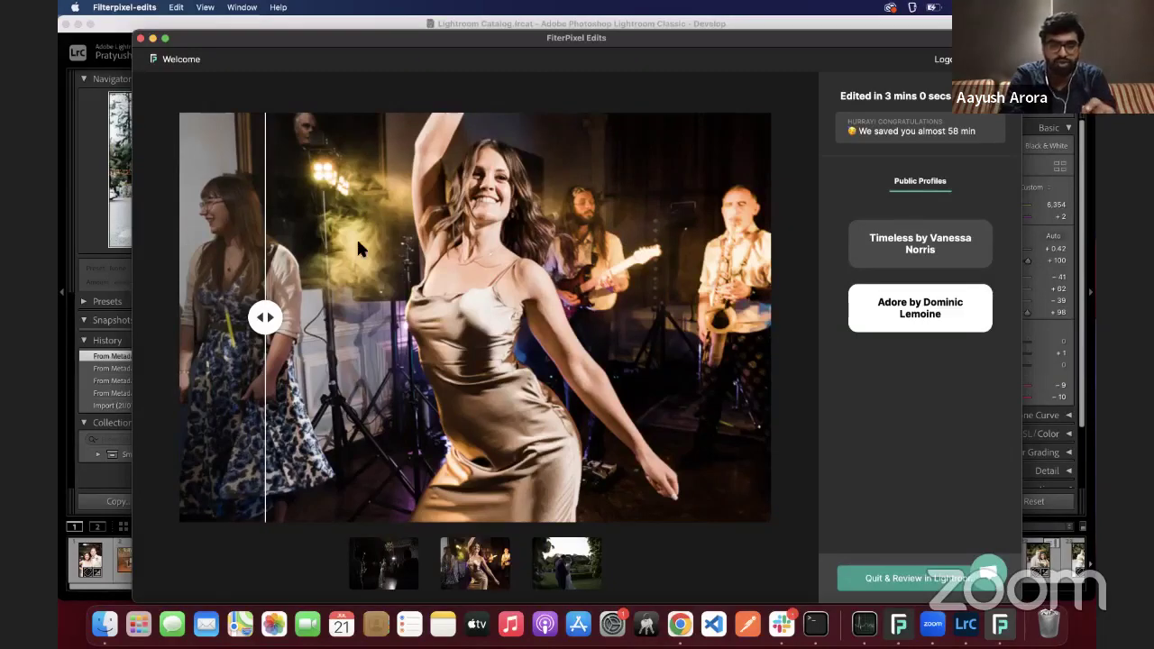
Return to Lightroom Classic, inspect the full-length couple portrait up close and look at the FilterPixel plug-in extras for editing and training.
{"action": "left_click", "coordinate": [96, 167]}
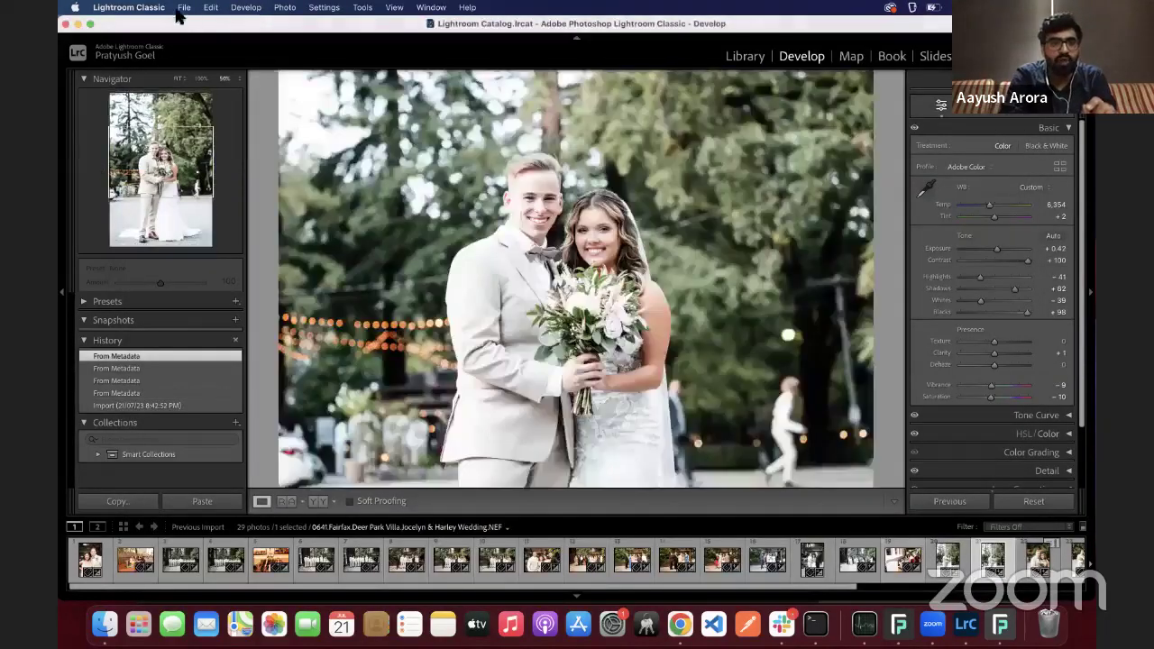
{"action": "left_click", "coordinate": [365, 182]}
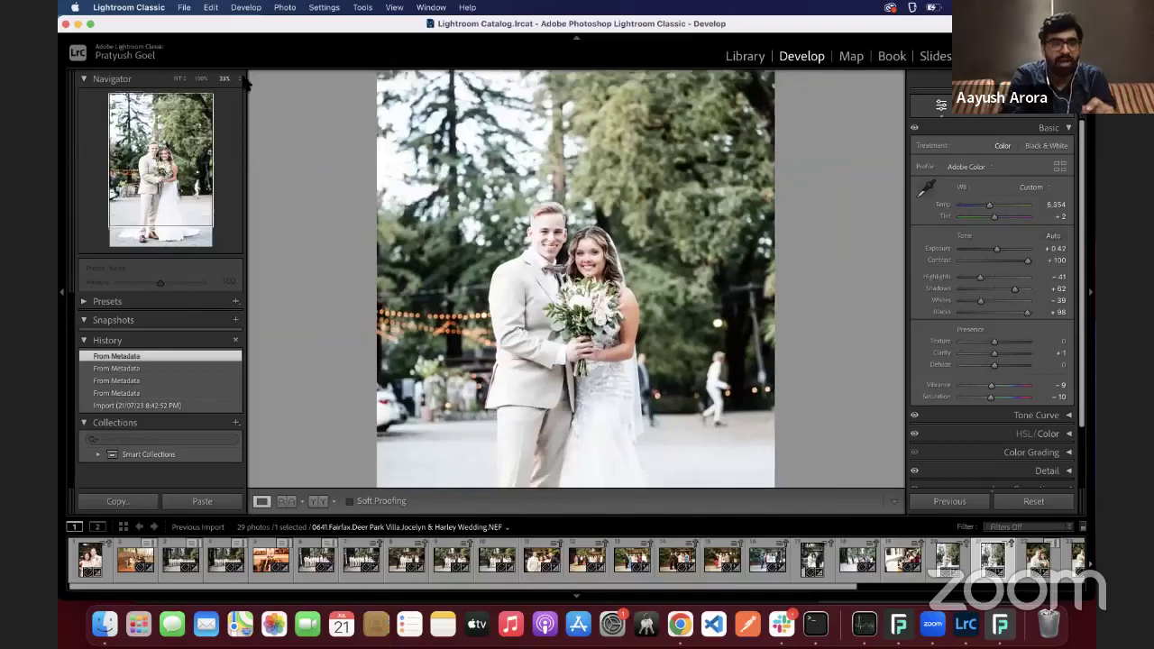
{"action": "left_click", "coordinate": [183, 7]}
{"action": "mouse_move", "coordinate": [261, 290]}
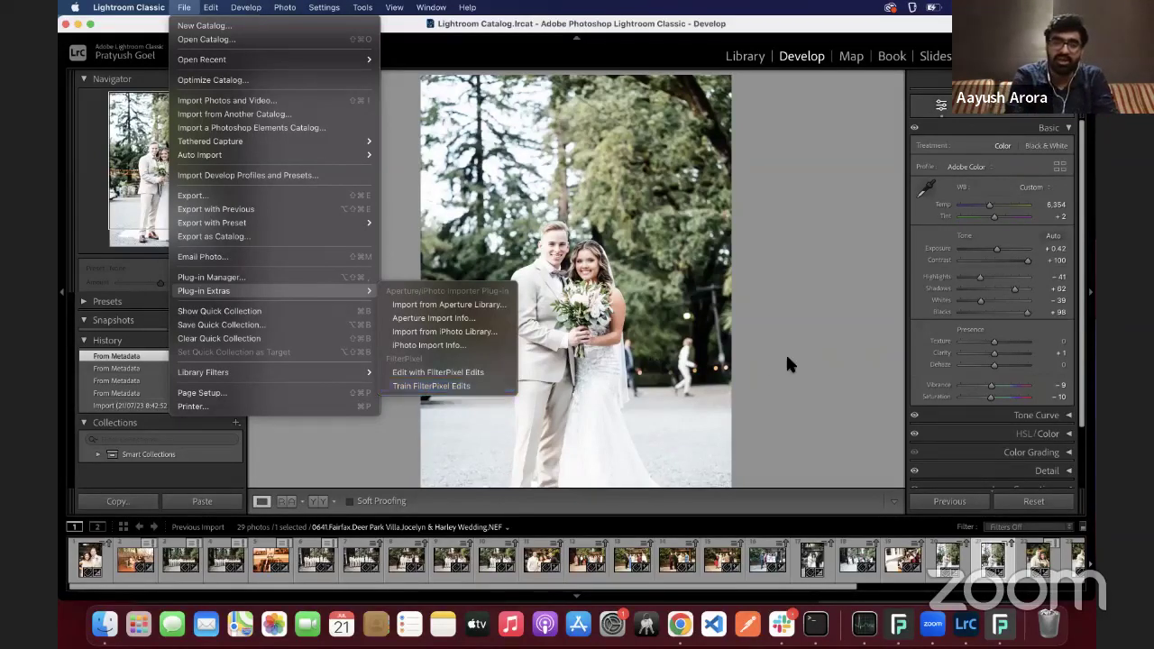
{"action": "key", "text": "Escape"}
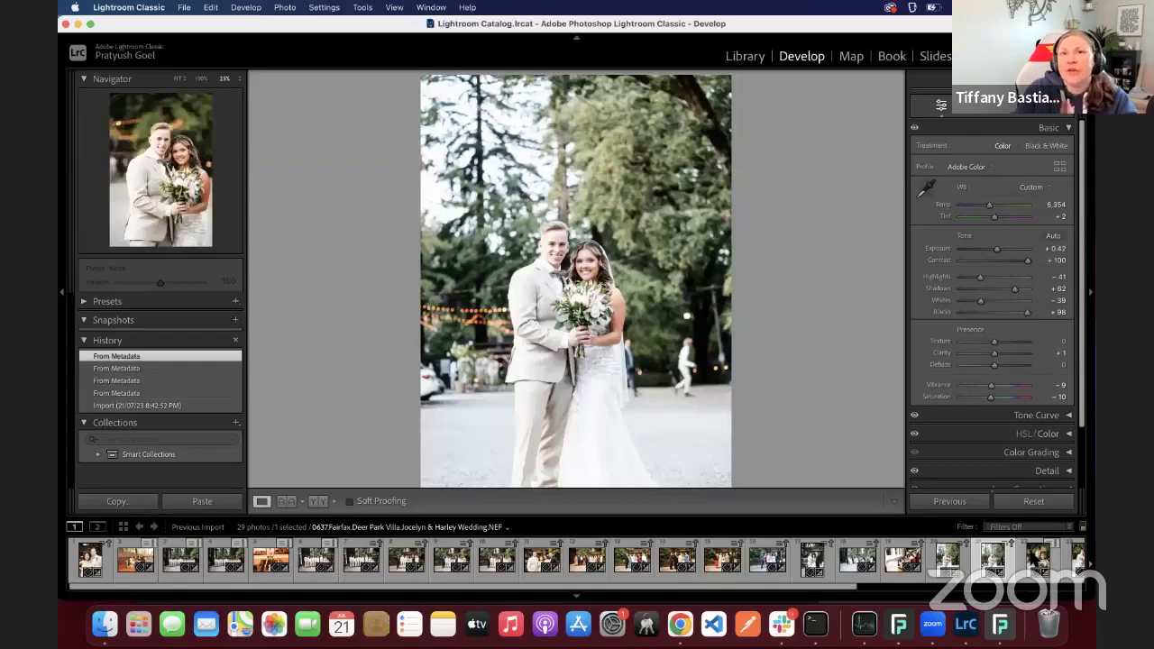
Review the close-up couple portrait, and set the exposure of the next couple portrait with the palm trees to +0.05.
{"action": "left_click", "coordinate": [1036, 559]}
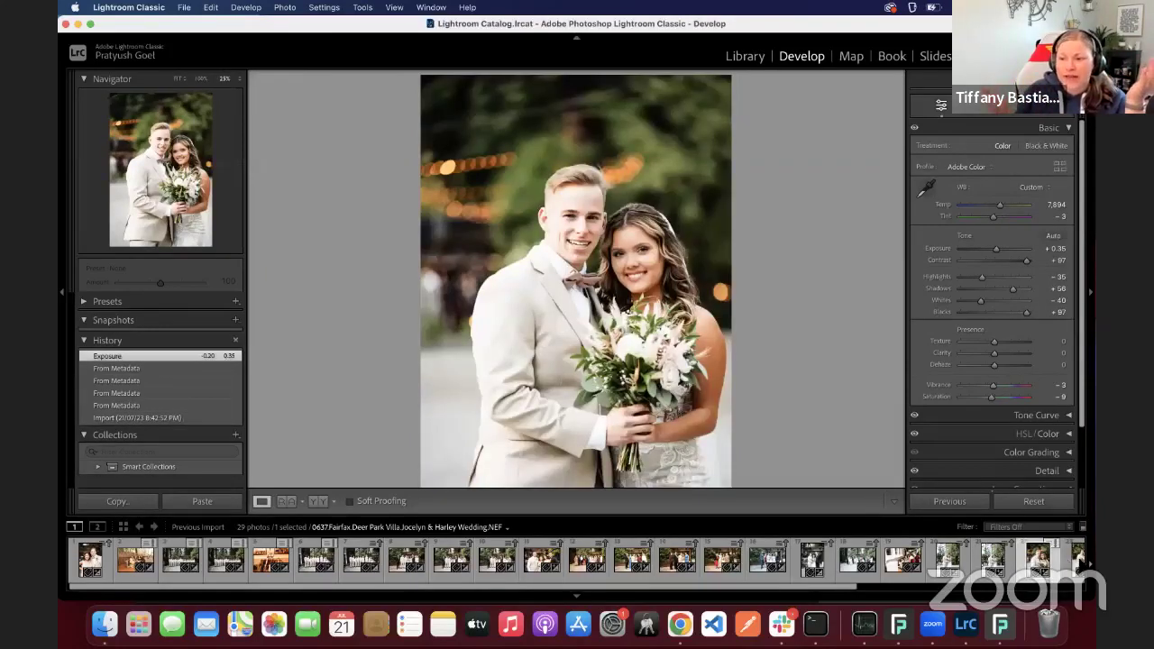
{"action": "left_click", "coordinate": [1079, 559]}
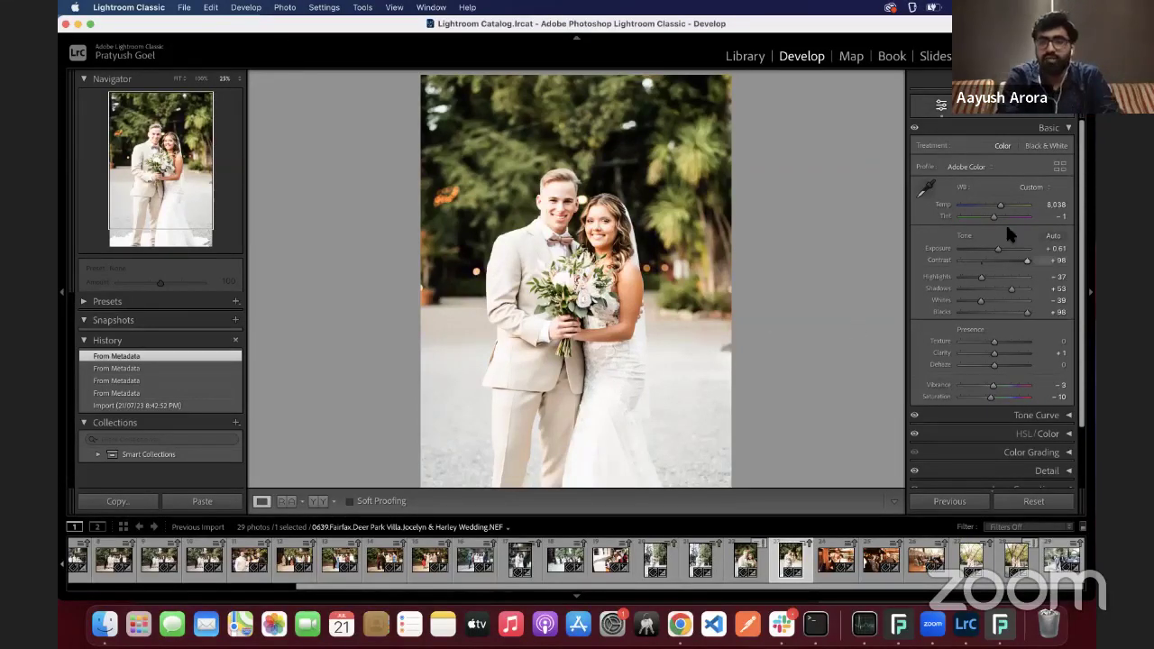
{"action": "left_click_drag", "start_coordinate": [998, 251], "coordinate": [995, 254]}
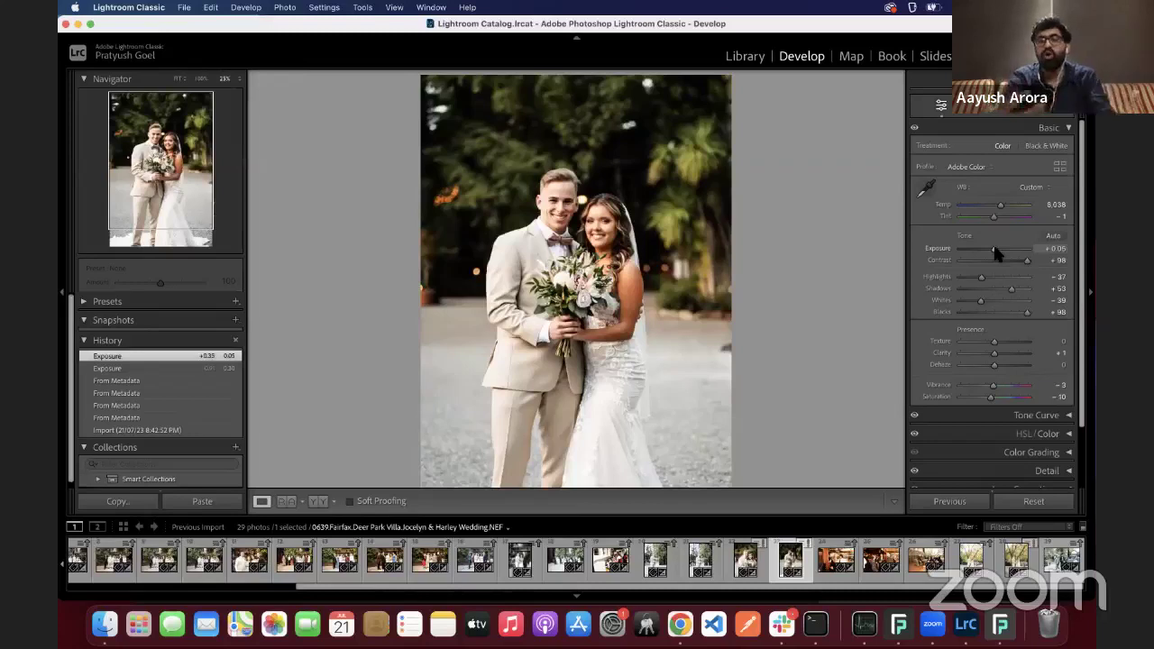